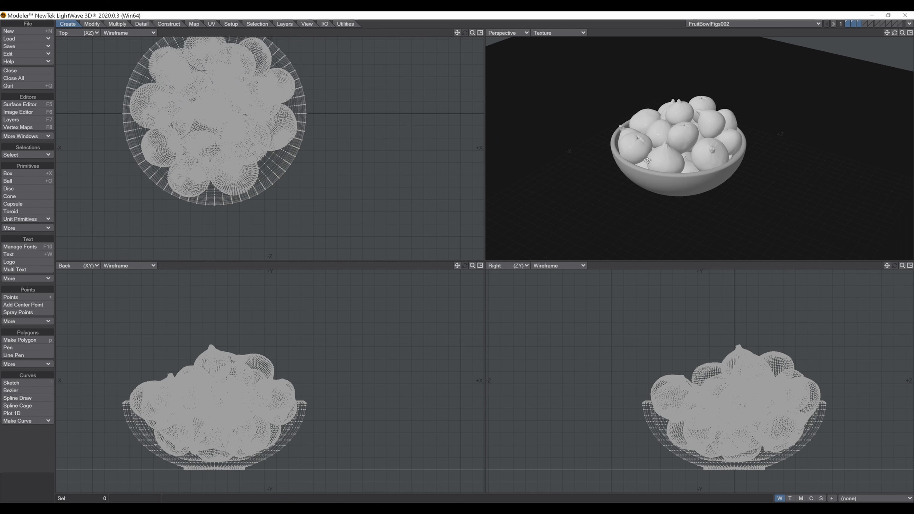
Send the FruitBowlFigs002 object from LightWave Modeler to Layout
left_click_drag(648, 160, 670, 173, "alt")
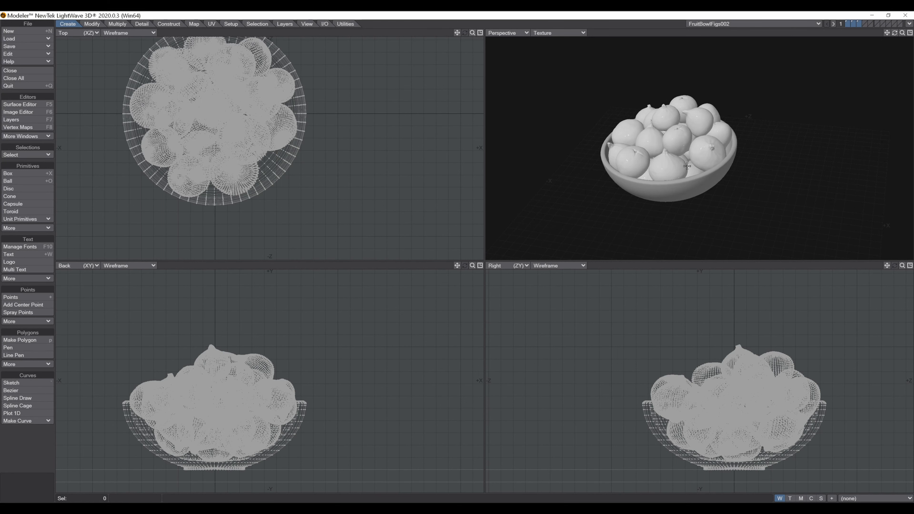
left_click_drag(684, 156, 692, 105, "alt")
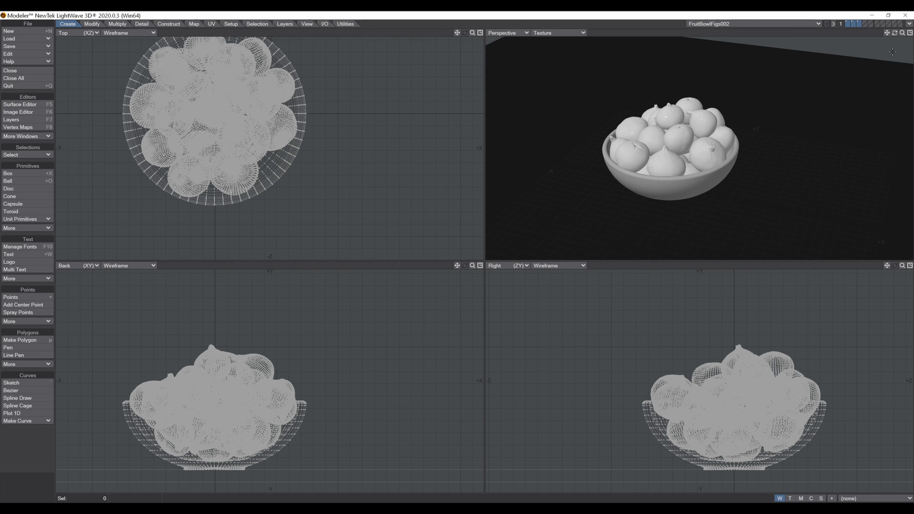
left_click(910, 24)
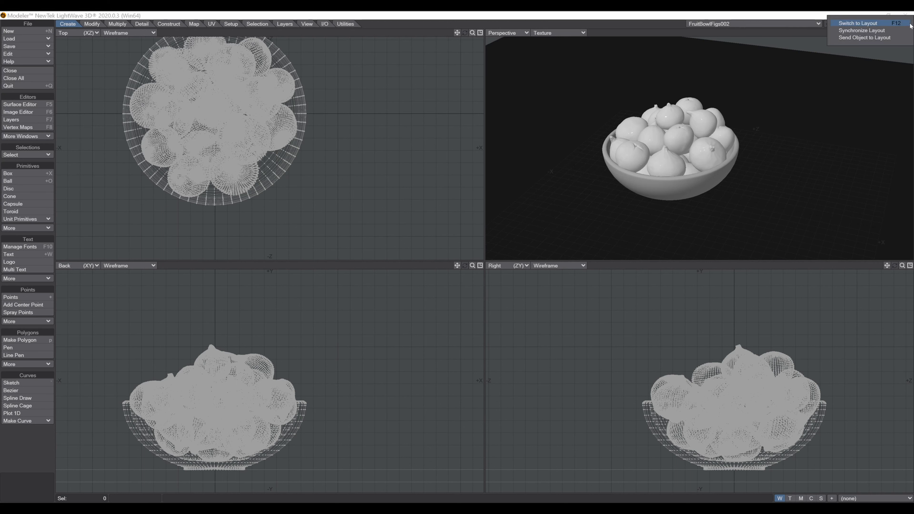
left_click(871, 38)
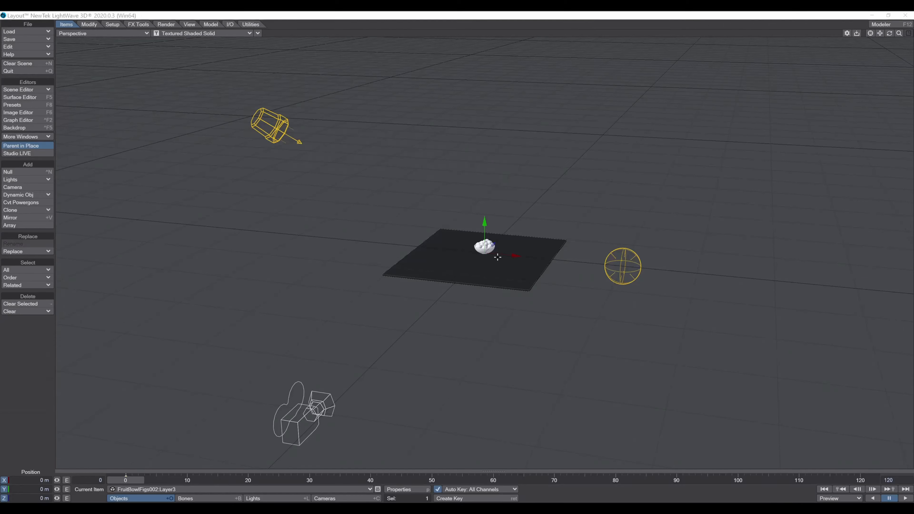
Change the viewport arrangement to three views, with Perspective and Top above a wide Right view
left_click_drag(470, 281, 436, 291, "alt")
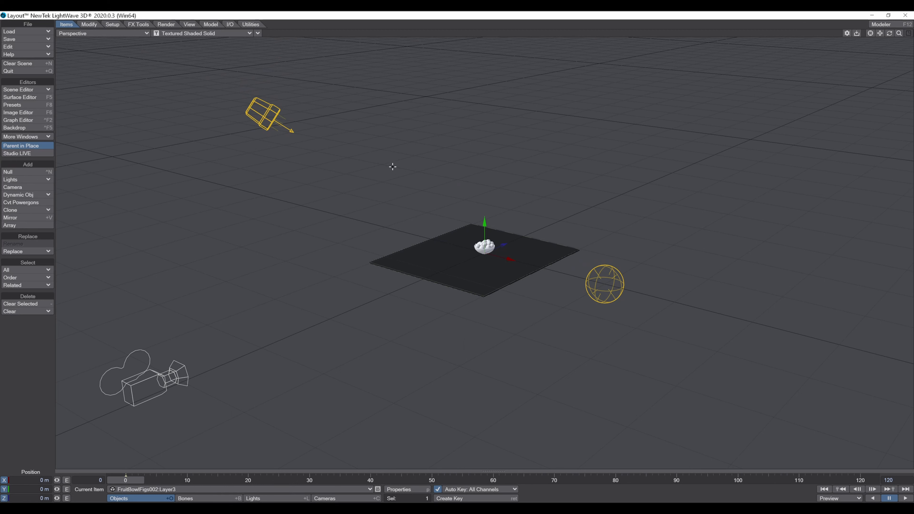
left_click(191, 24)
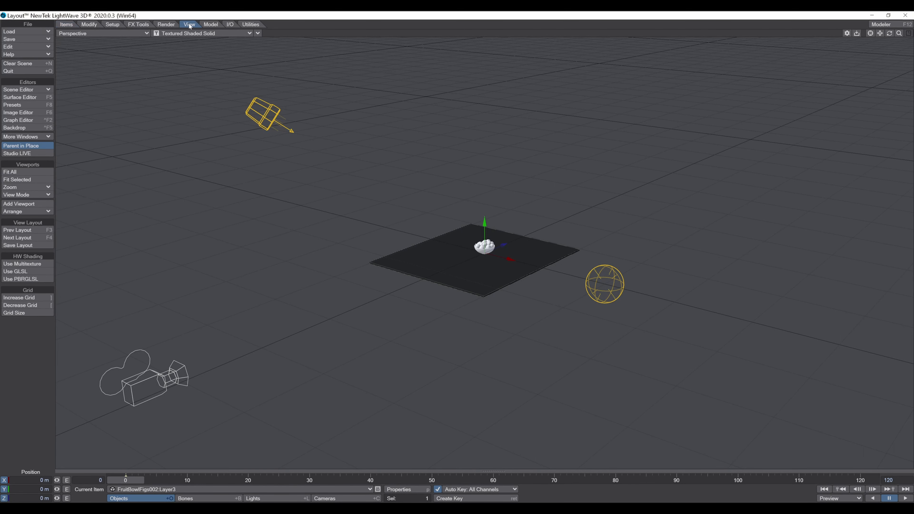
left_click(28, 238)
left_click(30, 237)
left_click(30, 238)
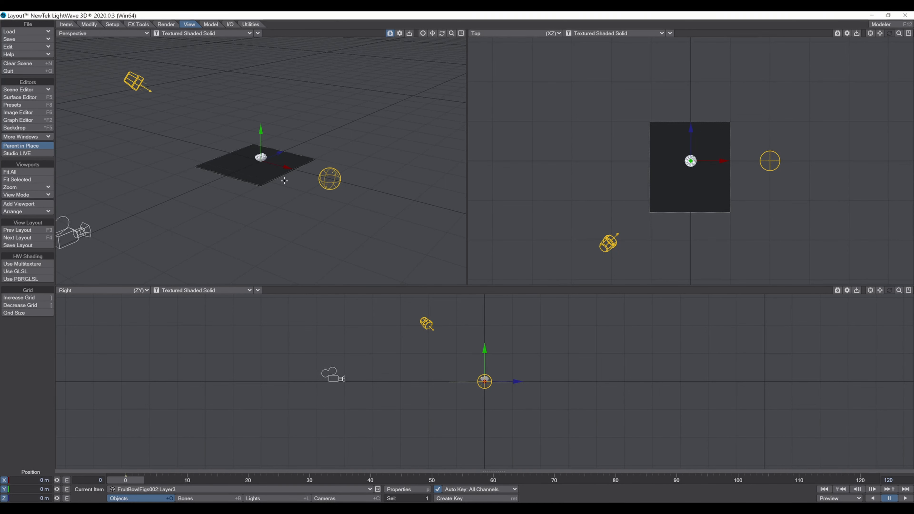
left_click(209, 33)
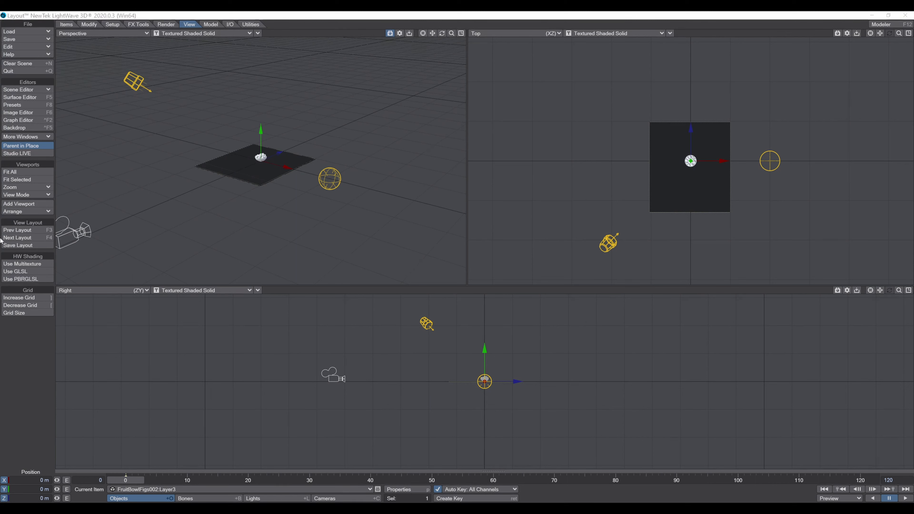
Select the default camera and frame the fruit bowl closely in the Perspective view, seen slightly from above
left_click(333, 375)
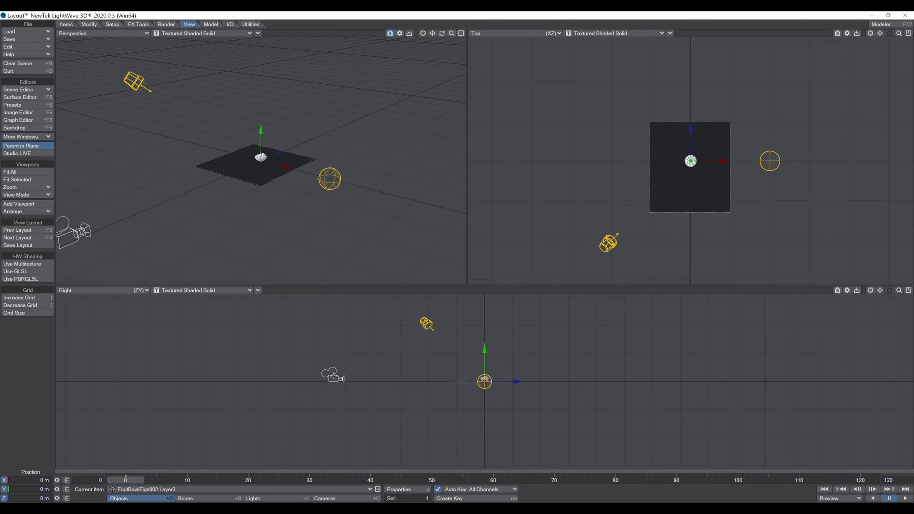
left_click(334, 377)
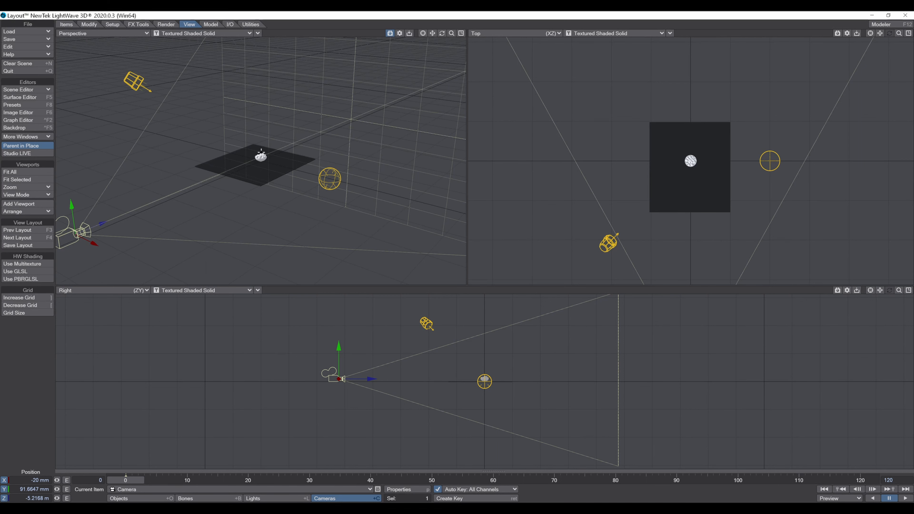
scroll(267, 156, "up", 5)
scroll(263, 151, "up", 8)
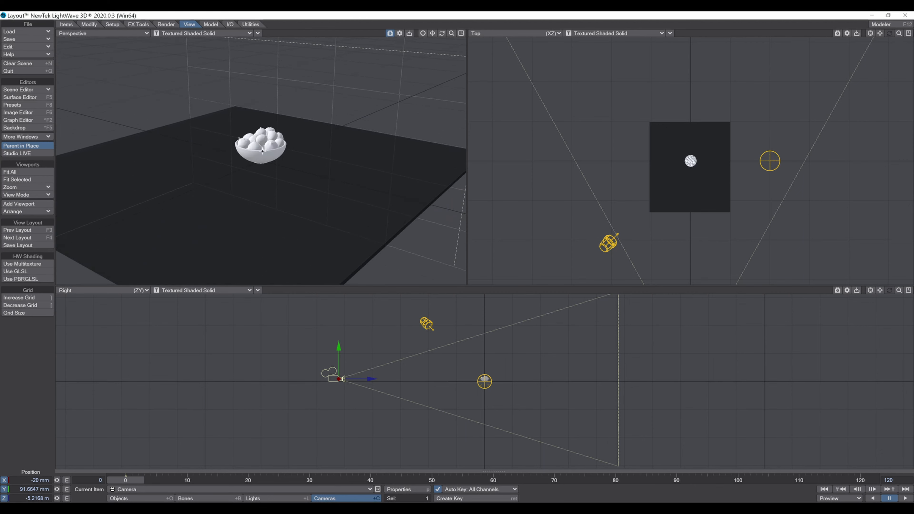
scroll(263, 151, "up", 4)
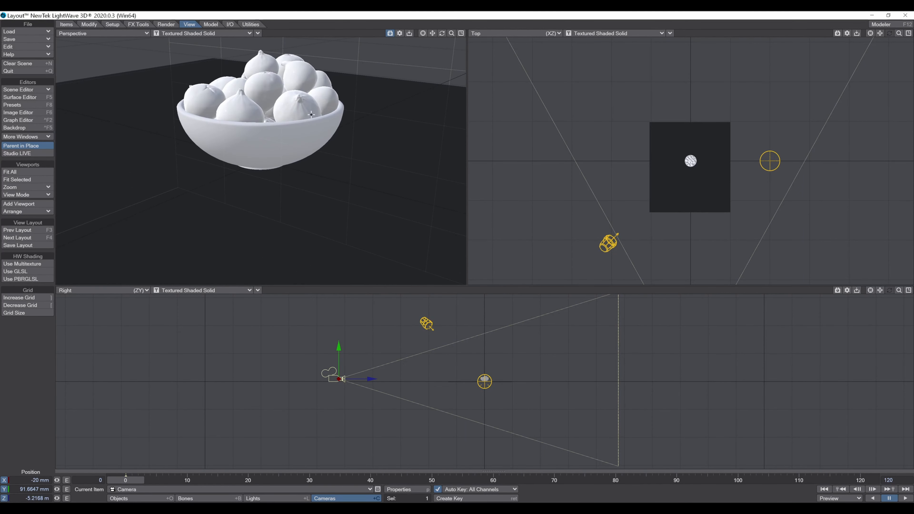
scroll(263, 151, "up", 4)
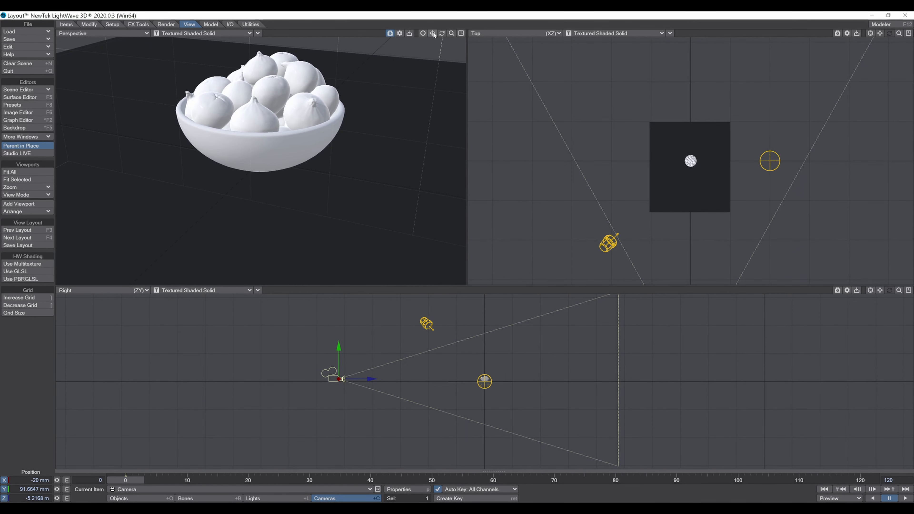
left_click_drag(432, 34, 423, 63)
left_click_drag(260, 135, 260, 136, "alt")
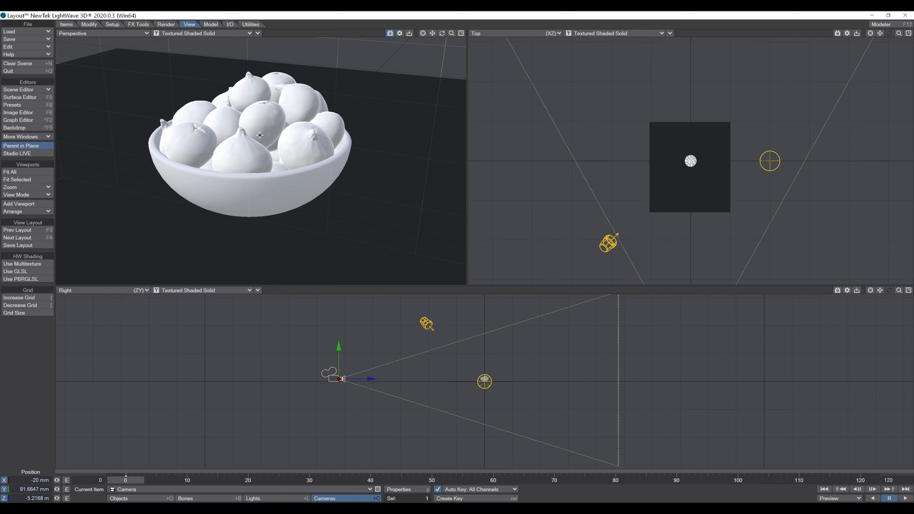
Create a new camera that matches the Perspective viewport and name it shotcam
left_click(256, 33)
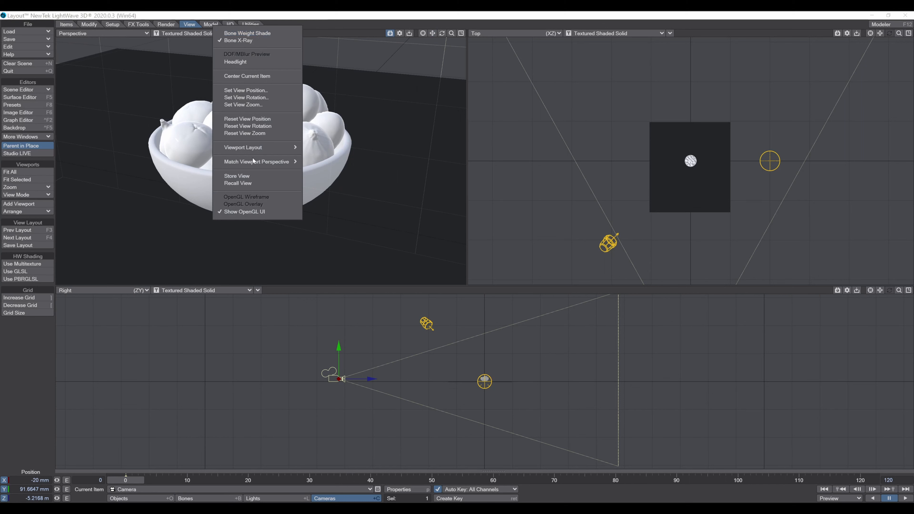
mouse_move(237, 163)
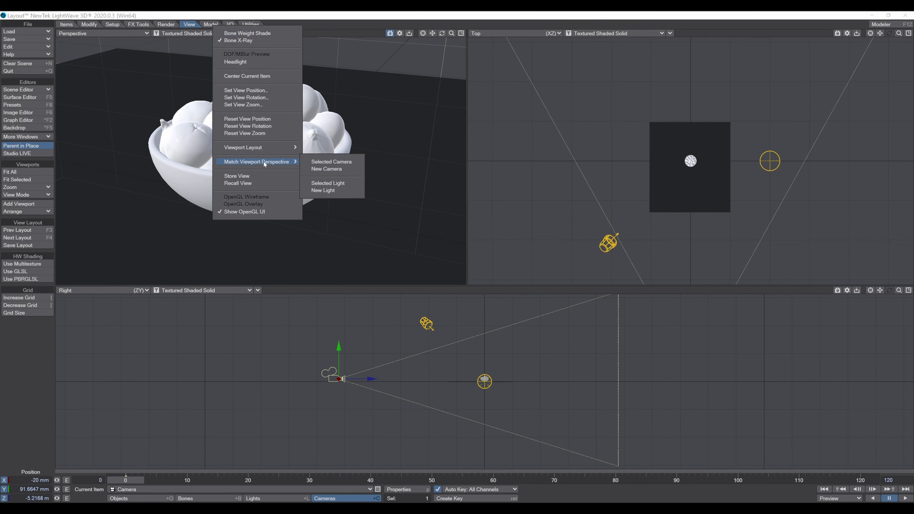
left_click(331, 170)
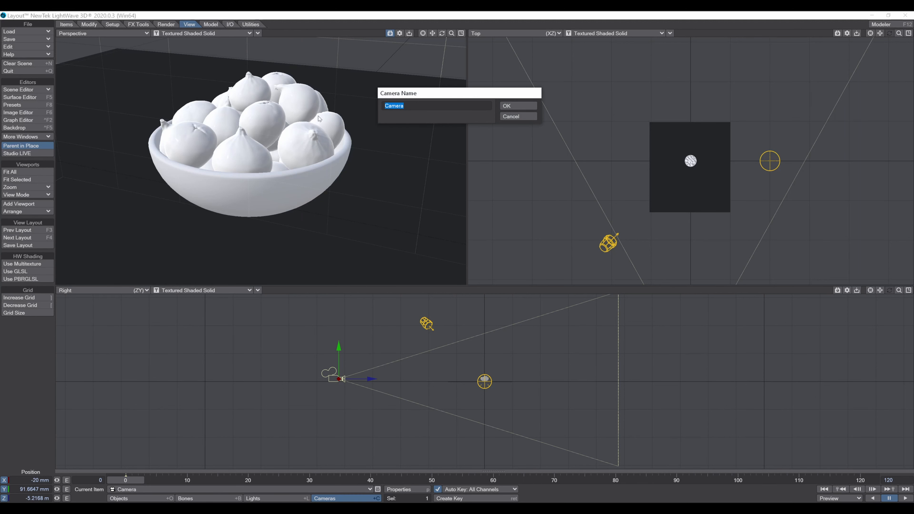
type("shotcAM")
key("BackSpace")
key("BackSpace")
type("am")
left_click(519, 106)
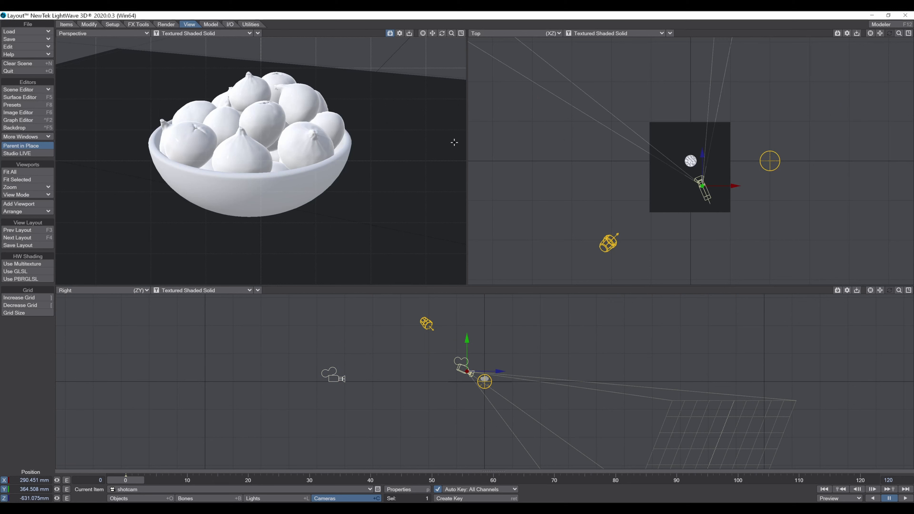
Show the view through shotcam in the Perspective viewport
left_click(90, 34)
mouse_move(92, 88)
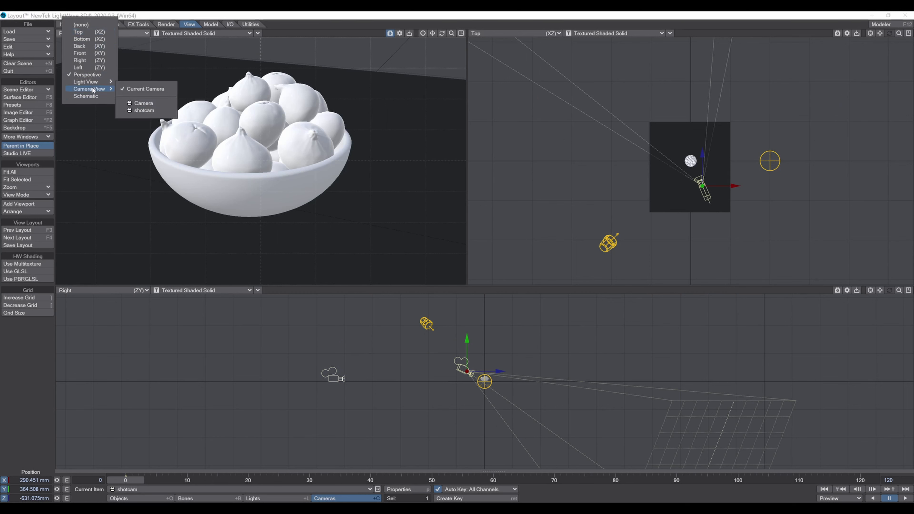
left_click(149, 110)
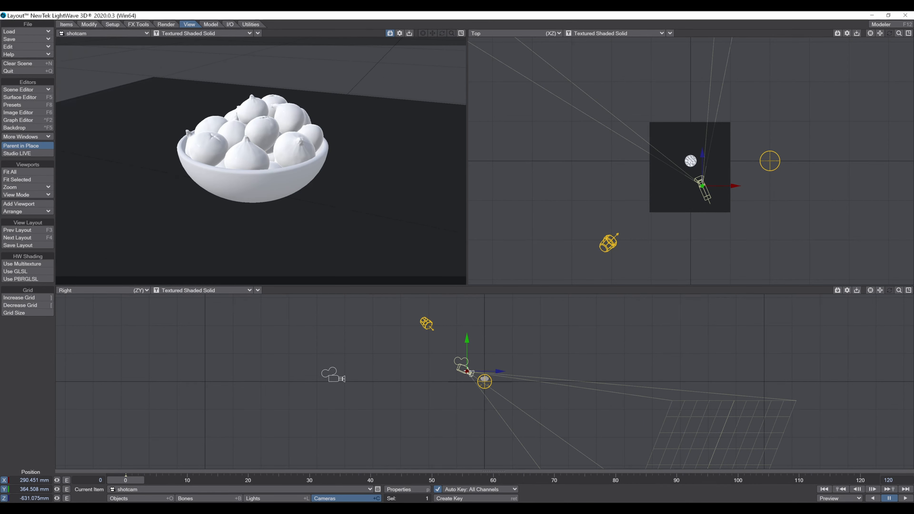
Set shotcam's lens focal length to 85 mm and close its properties
left_click(399, 490)
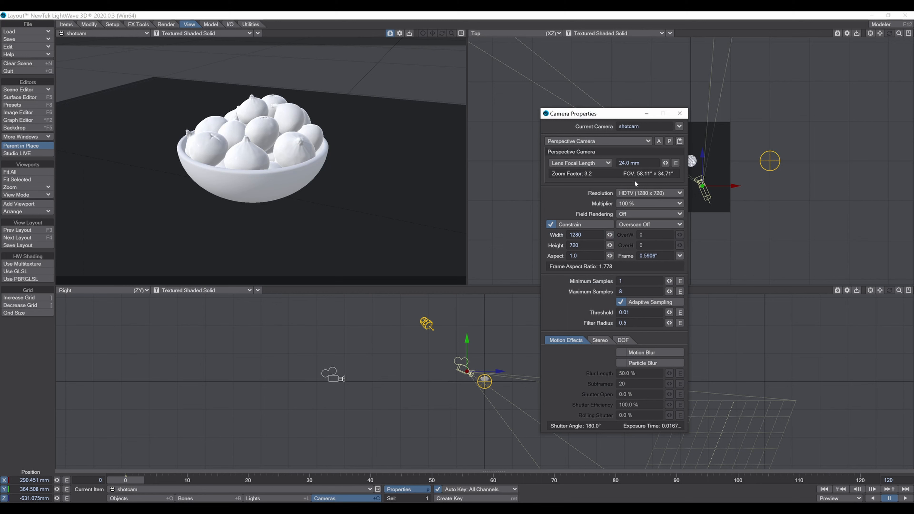
left_click(647, 164)
type("85")
key("Return")
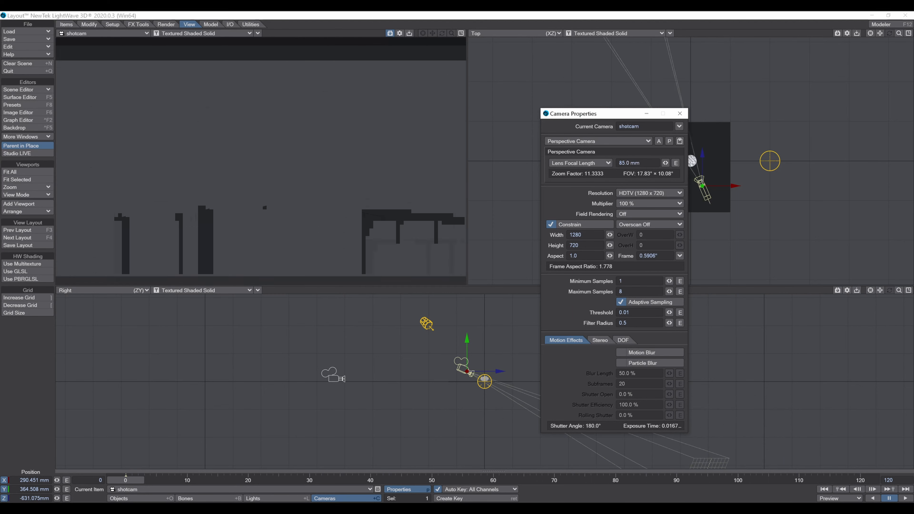
left_click(680, 114)
Move shotcam back to about X 615 mm, Y 740 mm, Z -1.38 m so the whole bowl fits its view
left_click_drag(468, 371, 446, 361)
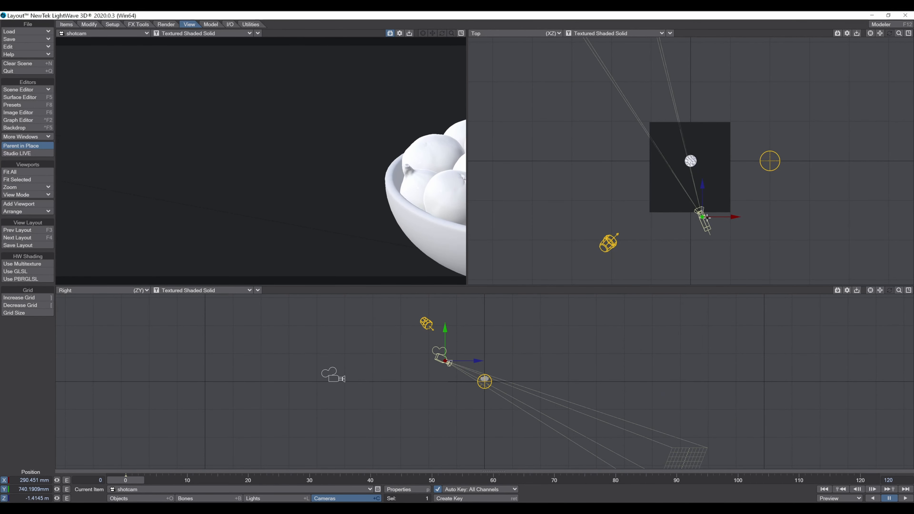
left_click_drag(707, 217, 716, 217)
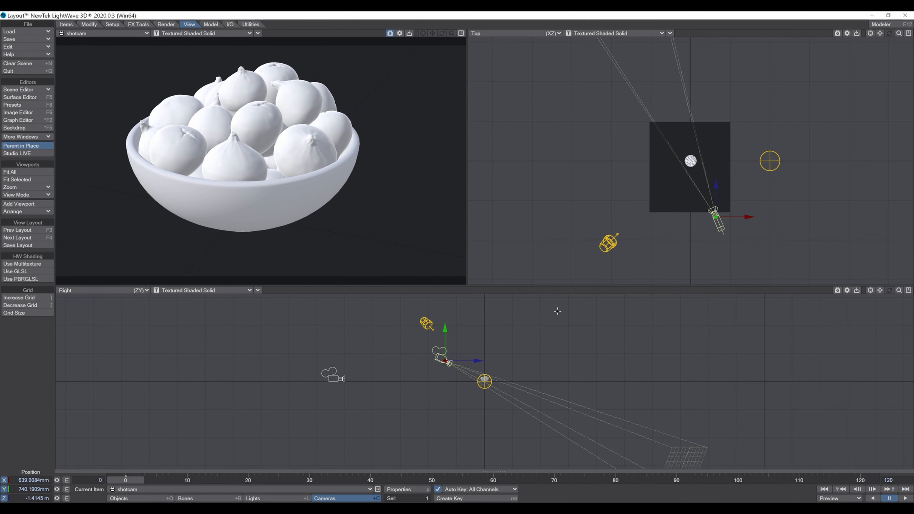
left_click_drag(477, 361, 479, 361)
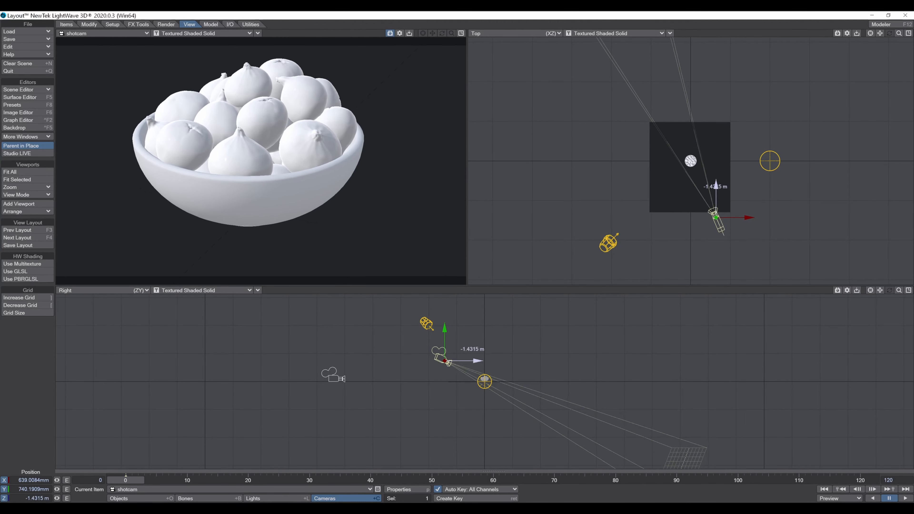
left_click_drag(736, 215, 734, 215)
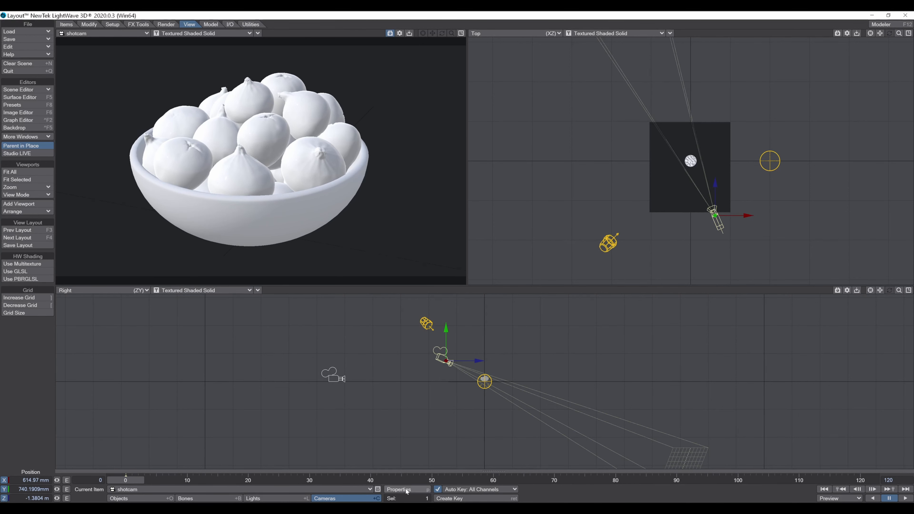
Make shotcam's frame square by unconstraining its proportions, setting the height to 1280, and constraining them again
left_click(414, 491)
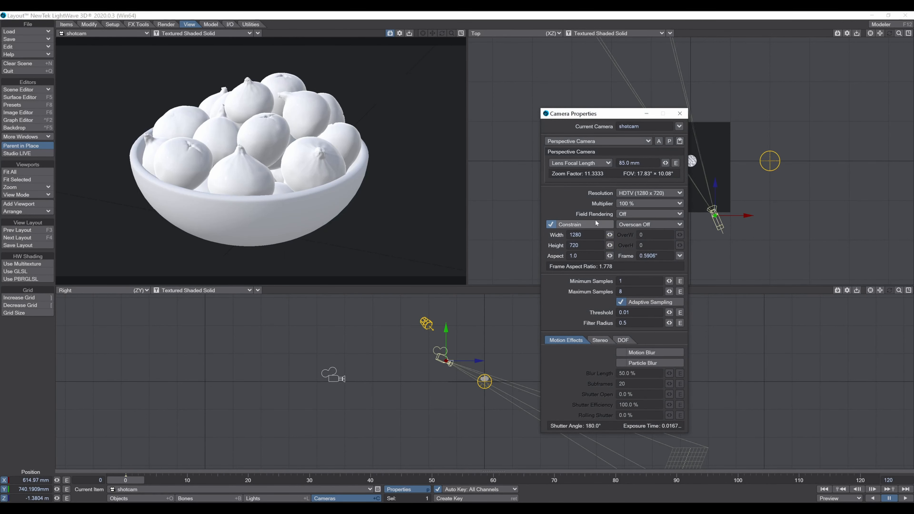
left_click(550, 225)
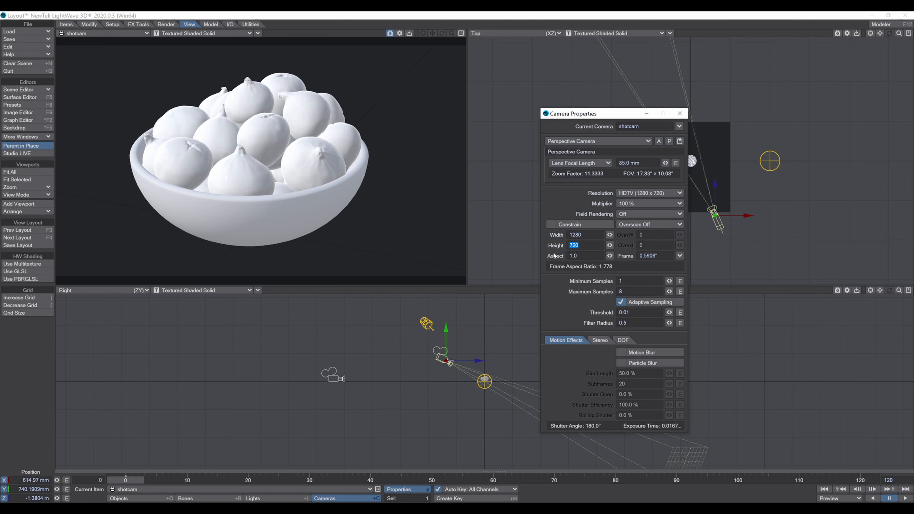
type("1280")
key("Tab")
left_click(551, 224)
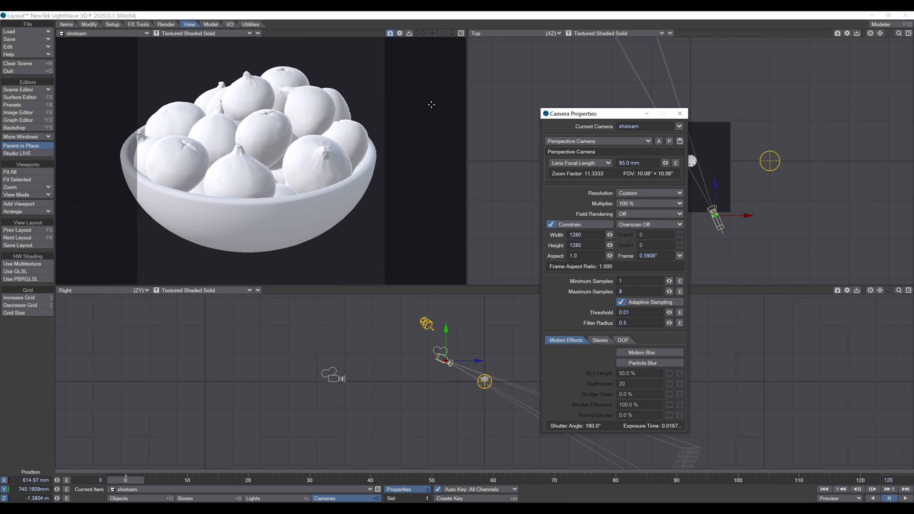
left_click(680, 113)
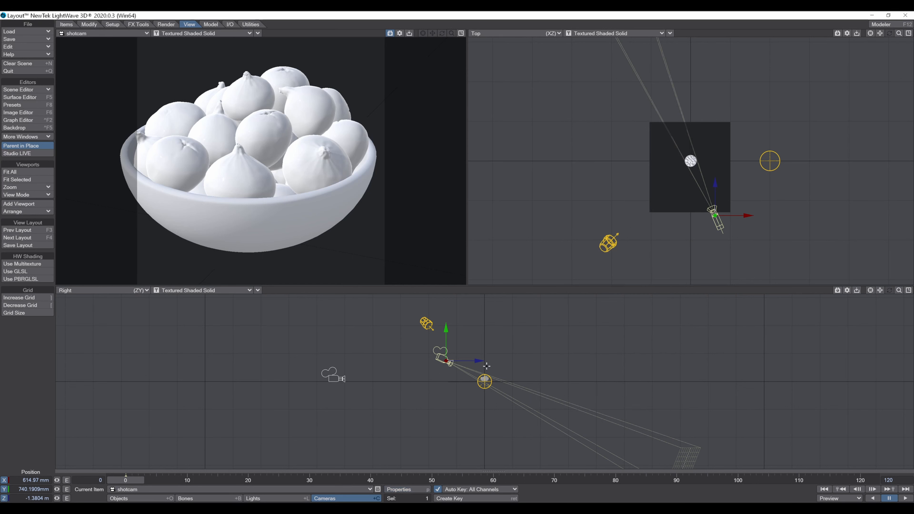
Pull shotcam farther back to about X 735 mm, Y 877 mm, Z -1.69 m and switch its viewport to VPR
left_click_drag(479, 360, 473, 360)
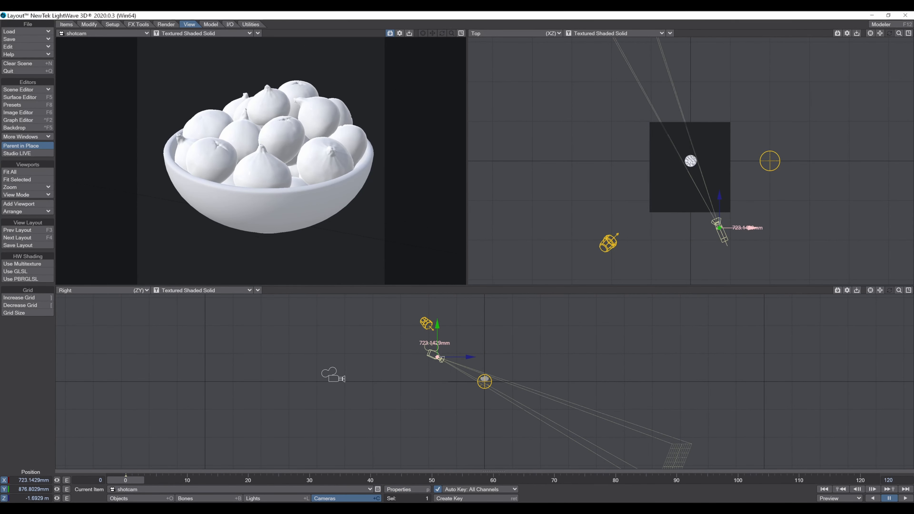
left_click_drag(749, 228, 752, 227)
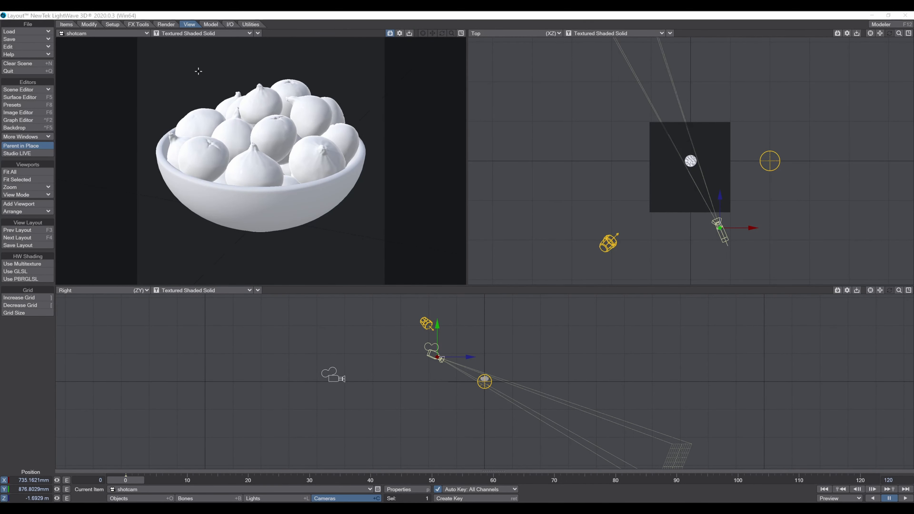
left_click(204, 34)
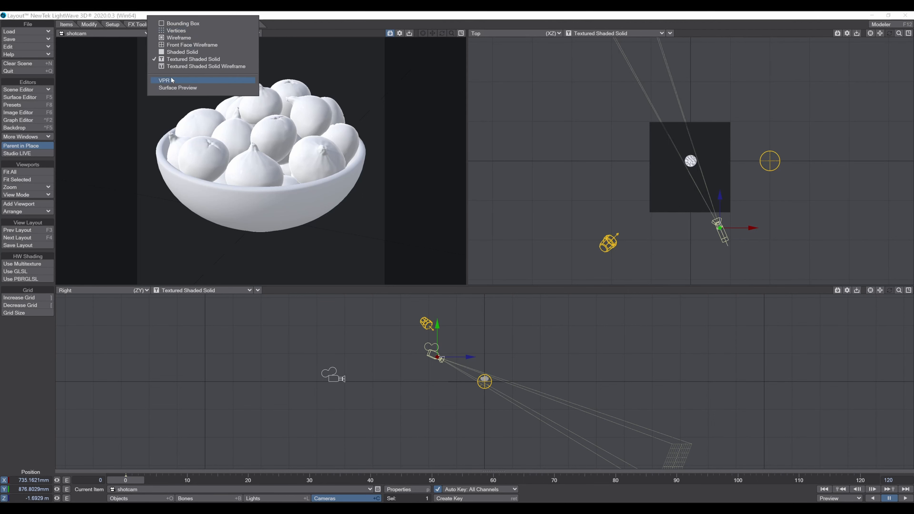
left_click(170, 79)
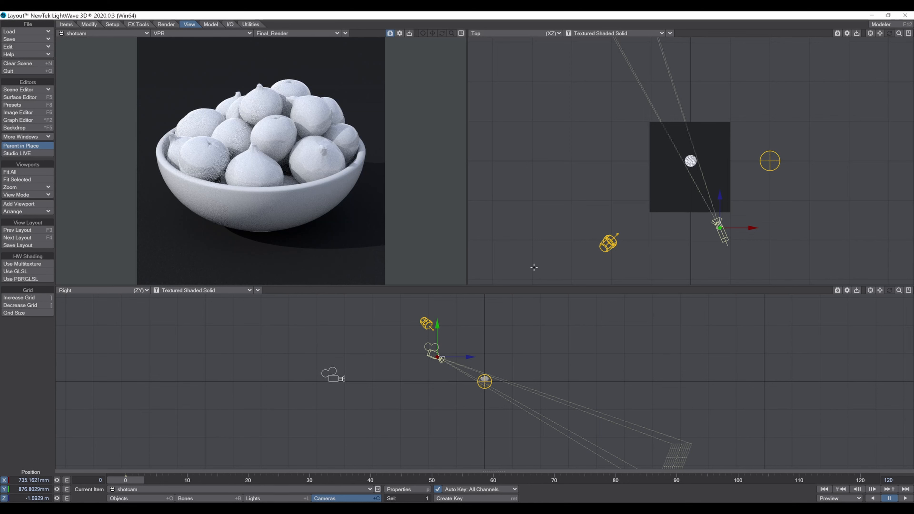
Change the distant light's type to Area and move the light to about Z -1.19 m
left_click(607, 242)
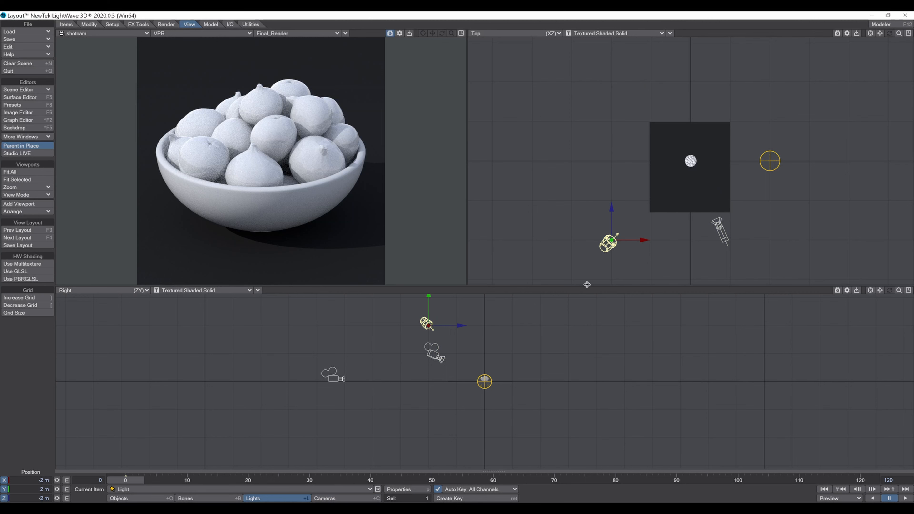
left_click(410, 490)
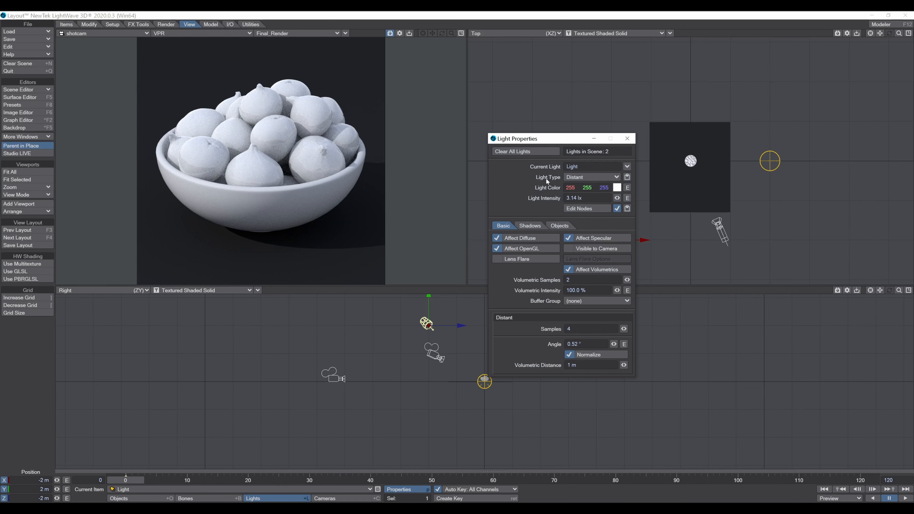
left_click(579, 179)
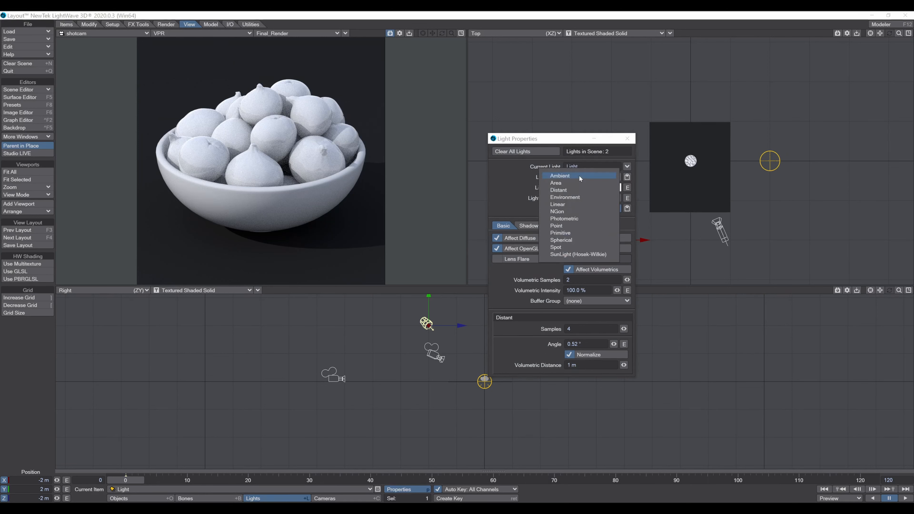
left_click(567, 181)
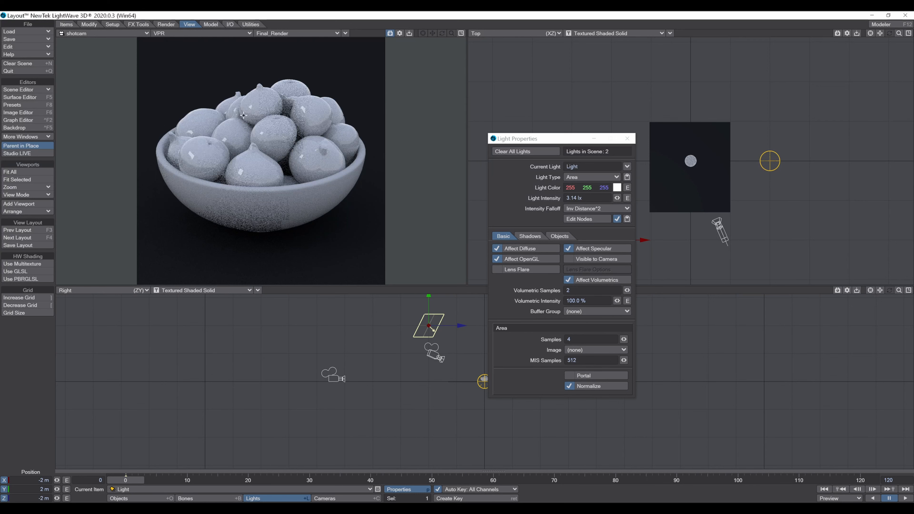
left_click(627, 139)
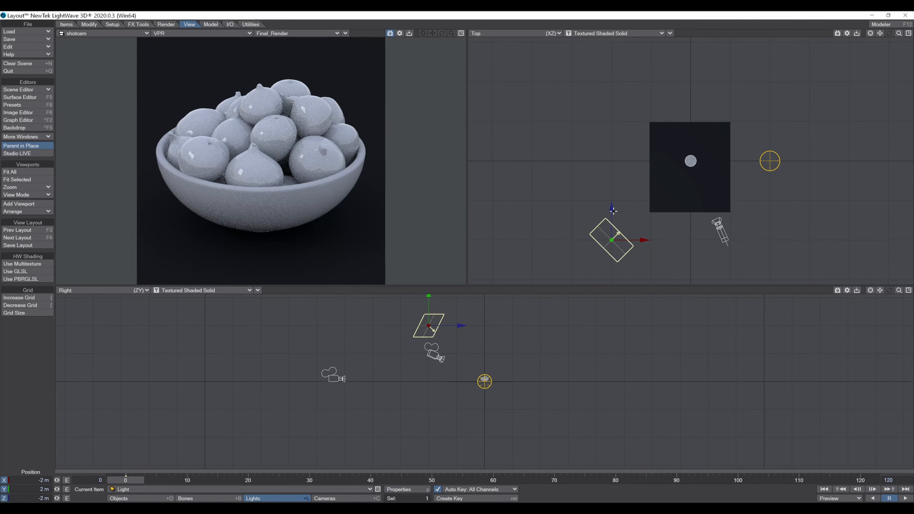
left_click_drag(610, 207, 612, 175)
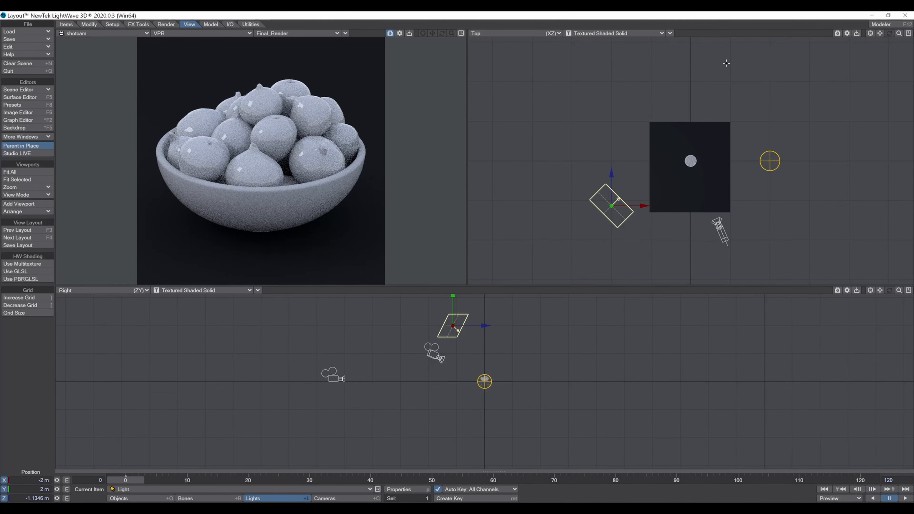
left_click_drag(612, 174, 611, 177)
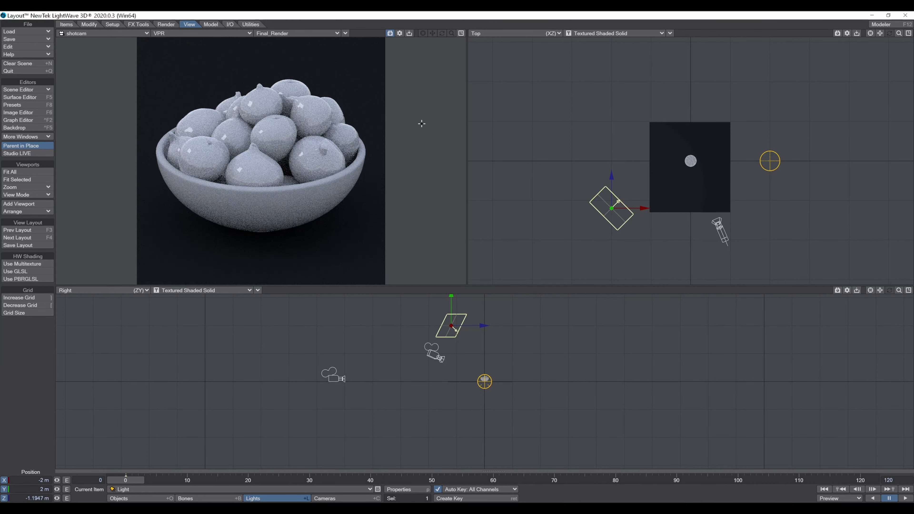
Add a null object named Target to the scene
left_click(66, 24)
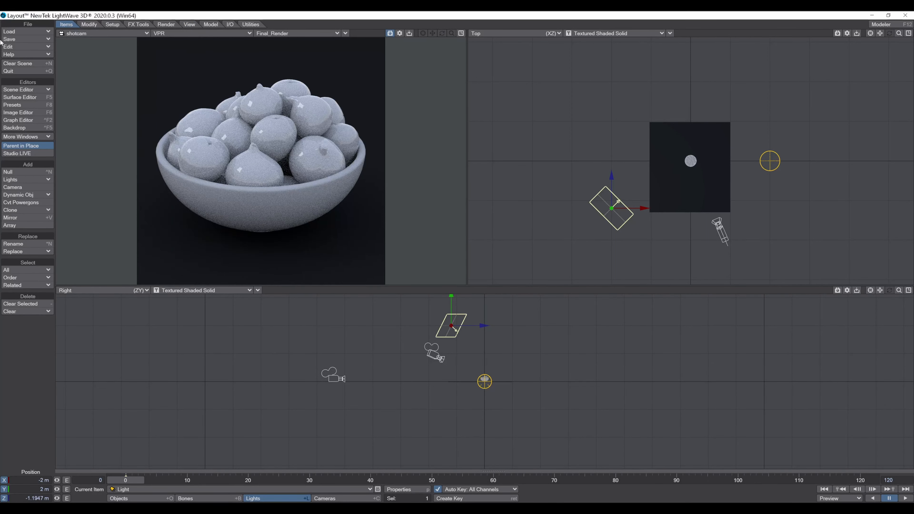
left_click(18, 175)
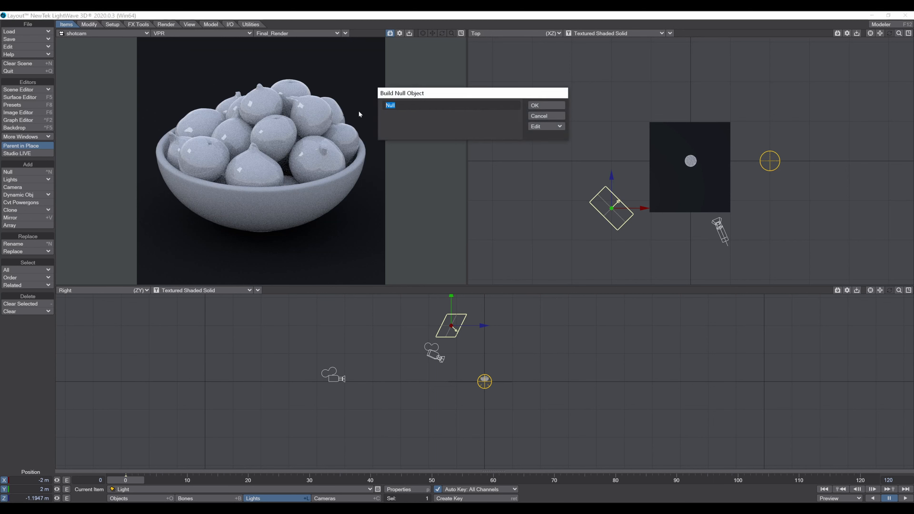
type("Target")
left_click(538, 105)
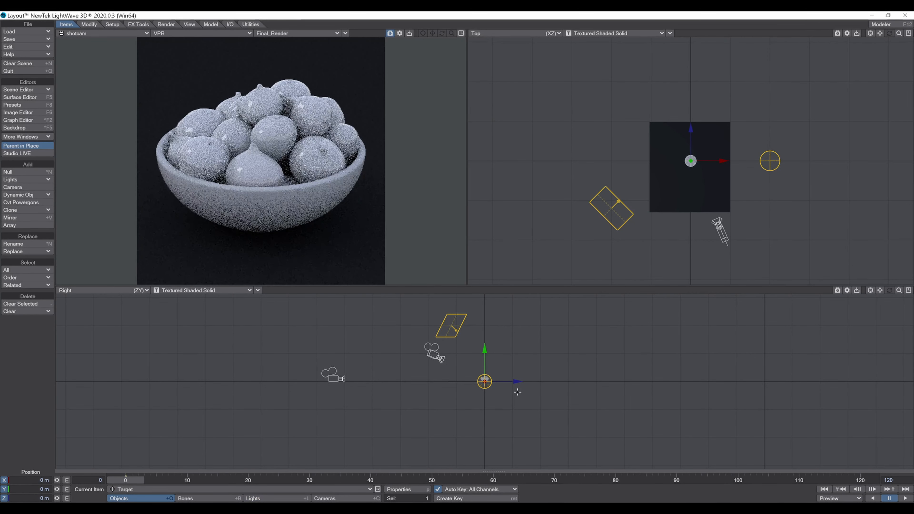
Set the area light's target item to the Target null in its motion options and close them
left_click(455, 317)
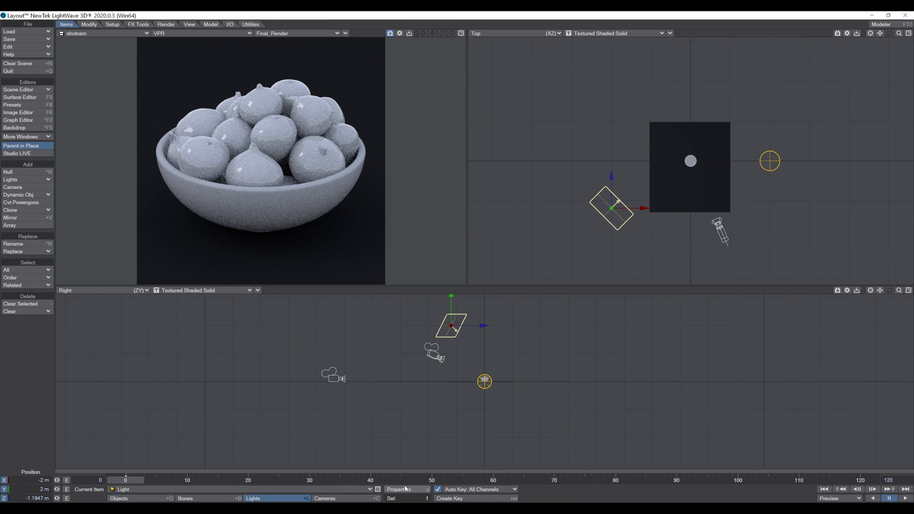
key("m")
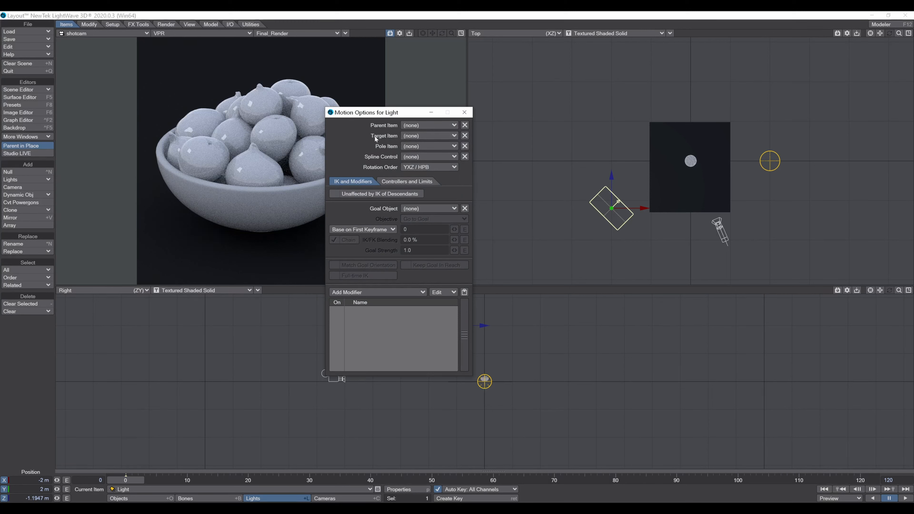
left_click(421, 138)
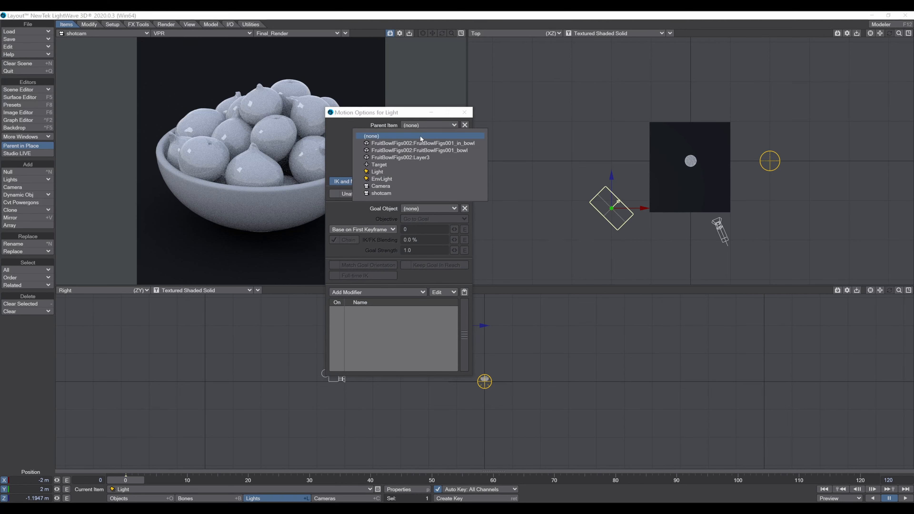
left_click(388, 169)
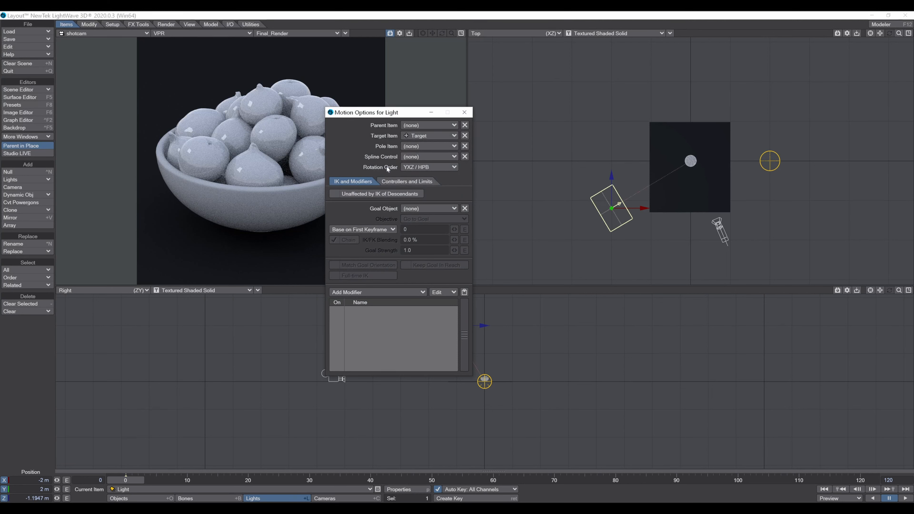
left_click(464, 113)
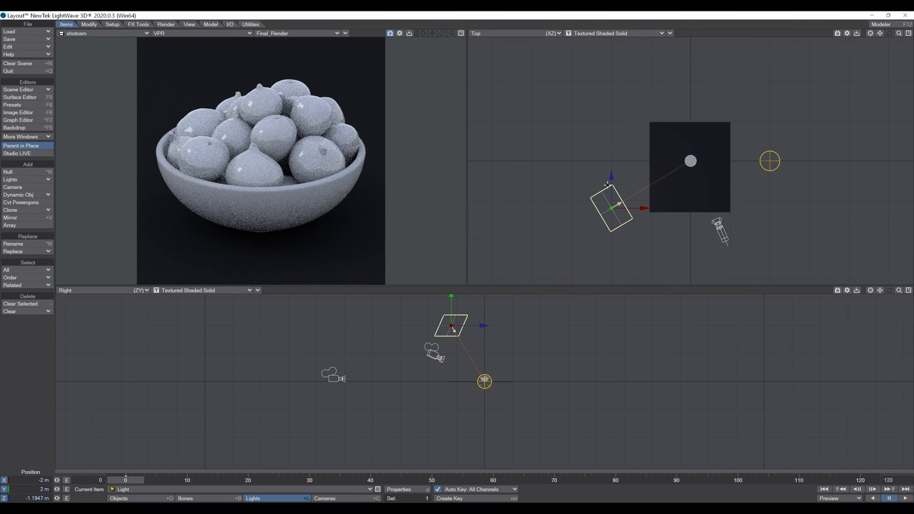
Move the area light behind and beside the bowl, to about X -2.28 m, Y 583 mm, Z 1.43 m
left_click_drag(612, 176, 612, 82)
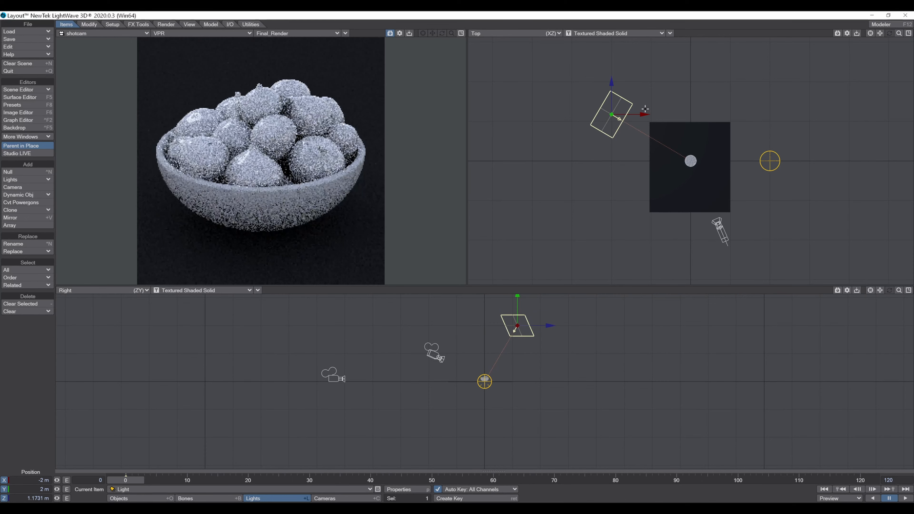
left_click_drag(644, 114, 614, 115)
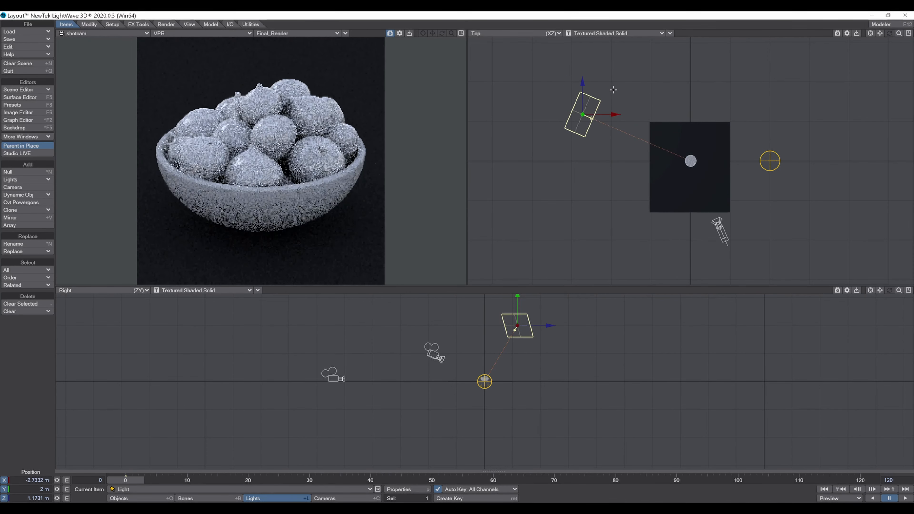
left_click_drag(583, 84, 582, 130)
left_click_drag(482, 296, 482, 336)
left_click_drag(609, 165, 626, 165)
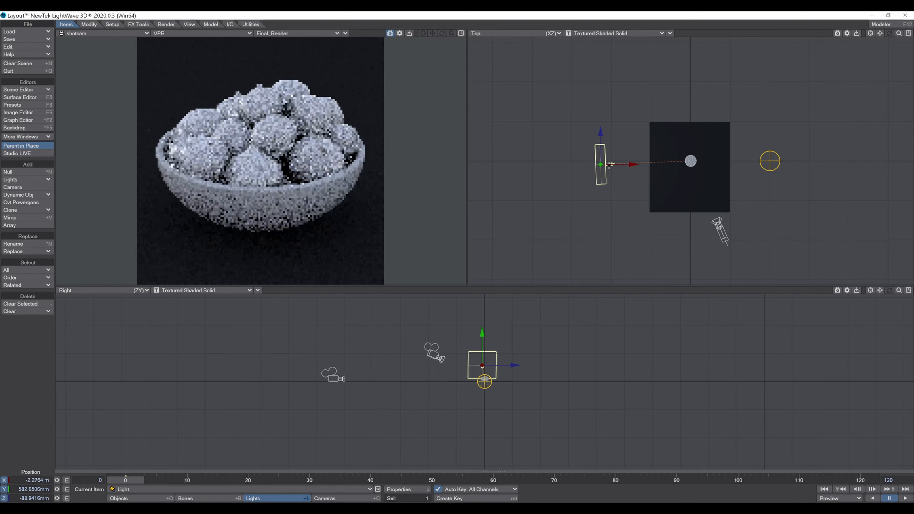
left_click_drag(600, 136, 601, 73)
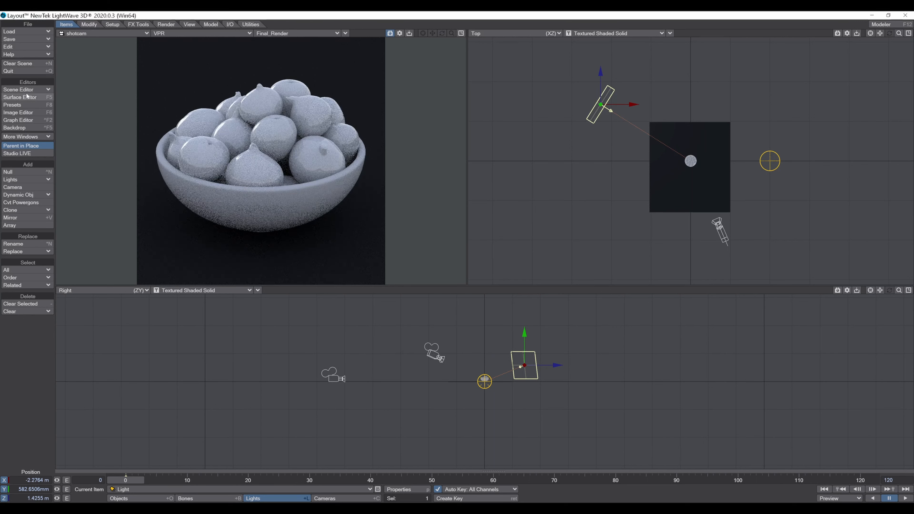
Clone the area light once in the Scene Editor and move the copy across the bowl to about X 2.36 m, Z -317 mm
left_click(40, 90)
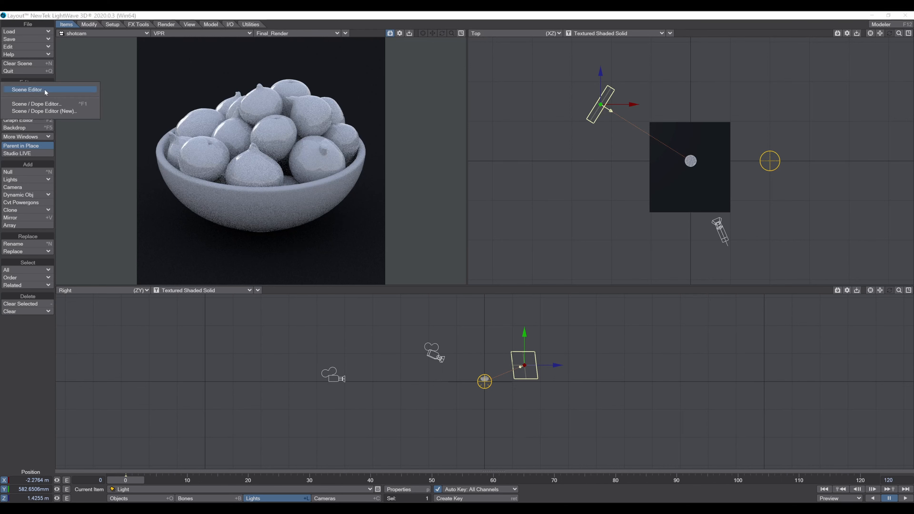
left_click(51, 112)
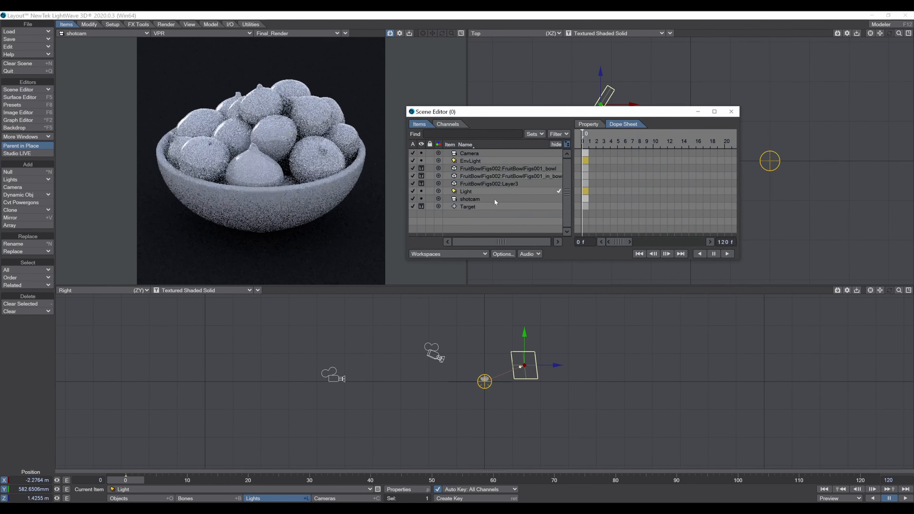
left_click_drag(506, 113, 513, 94)
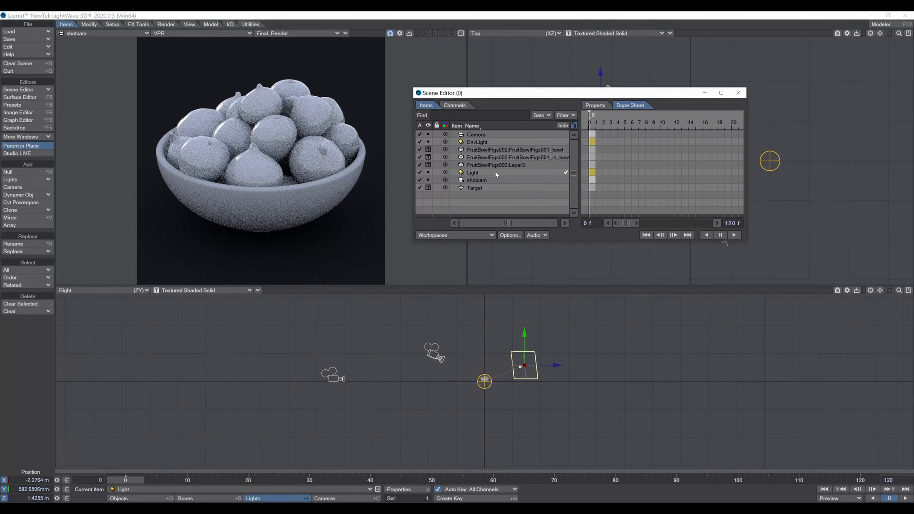
left_click(476, 174)
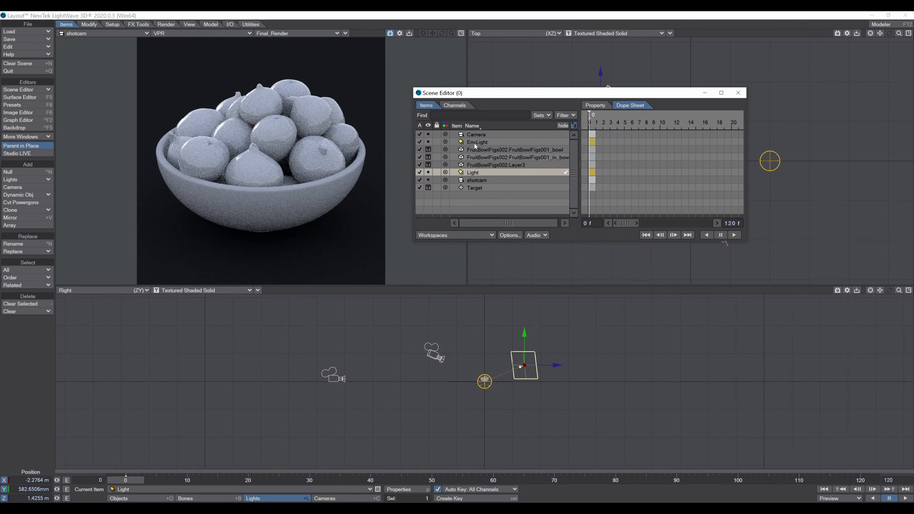
right_click(476, 177)
mouse_move(474, 204)
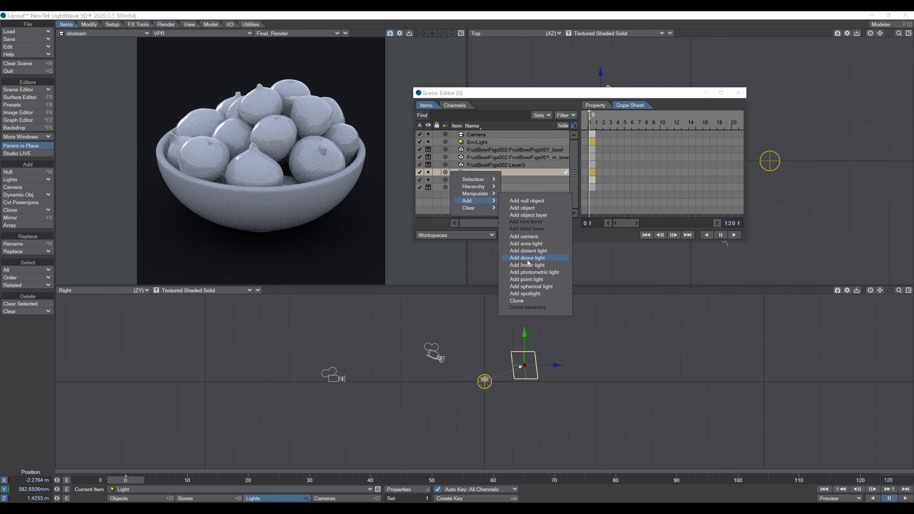
left_click(516, 300)
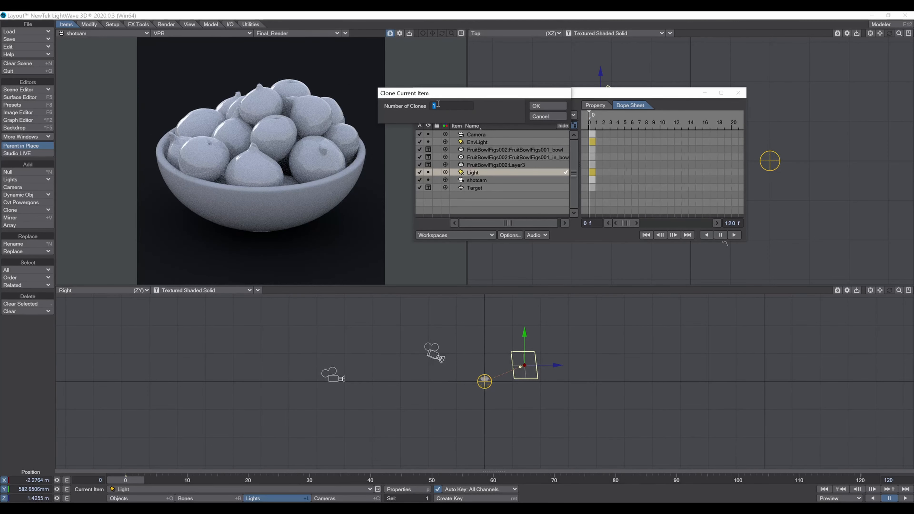
left_click(538, 106)
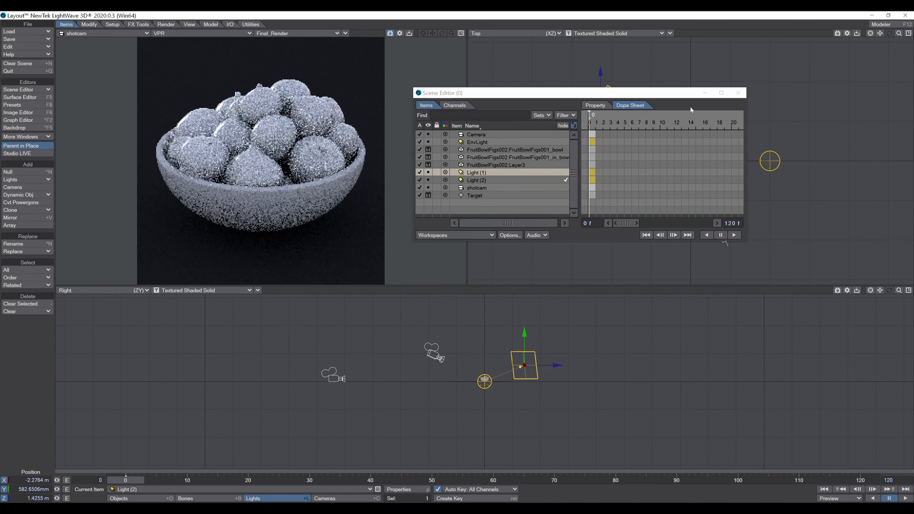
left_click(738, 93)
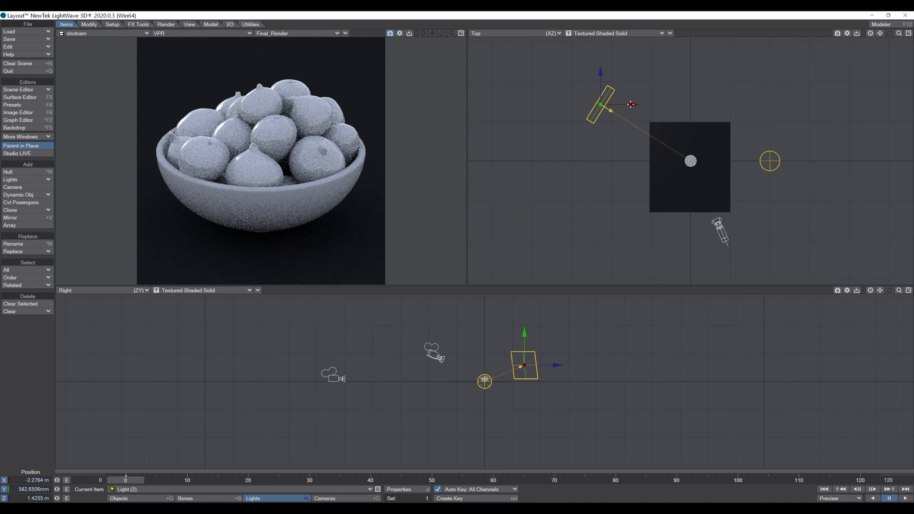
left_click_drag(632, 104, 817, 104)
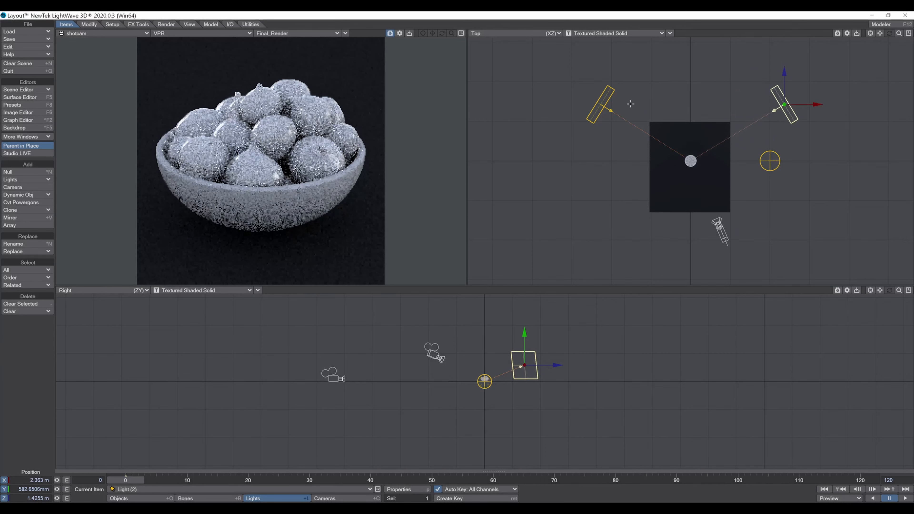
left_click_drag(785, 76, 785, 142)
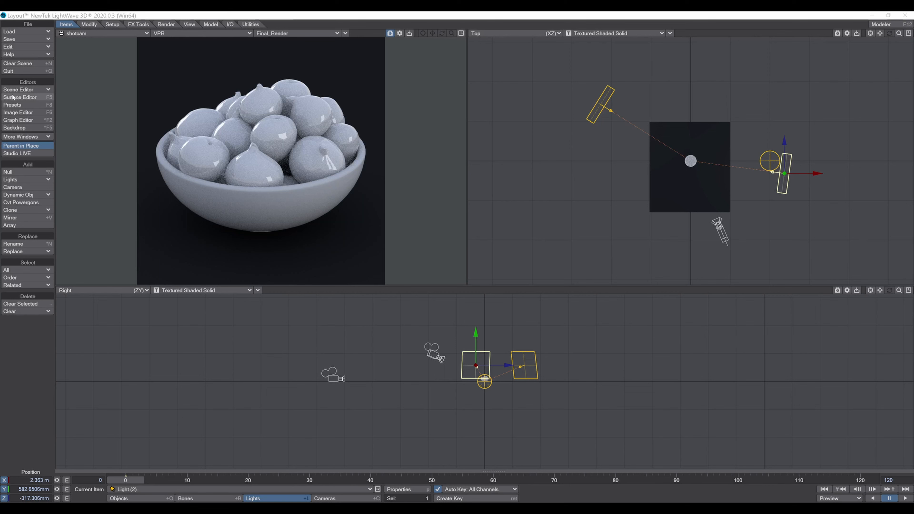
Set the Floor surface's color to light grey 170, 170, 170 and close the Surface Editor
left_click(28, 98)
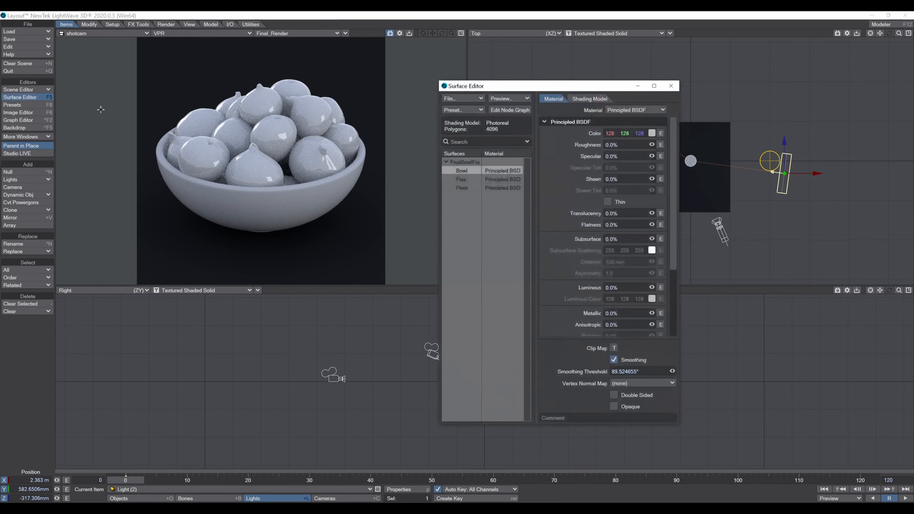
left_click(460, 186)
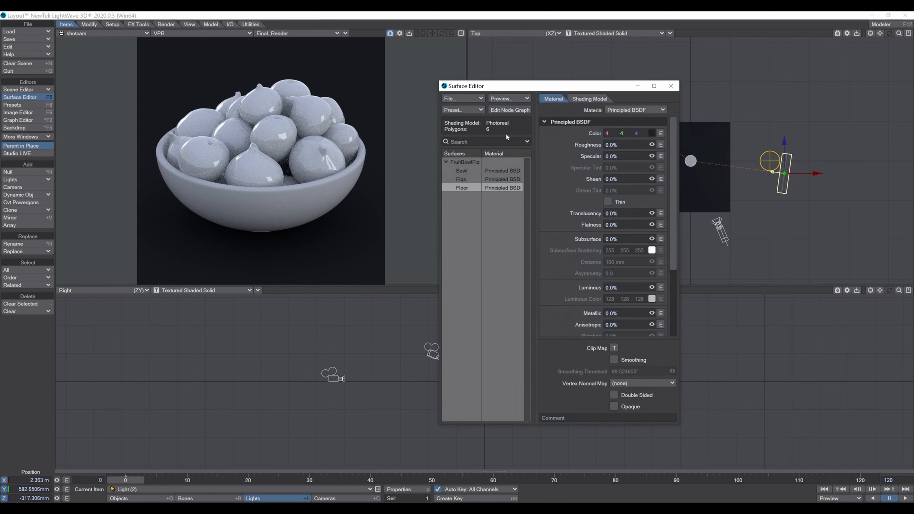
left_click(656, 134)
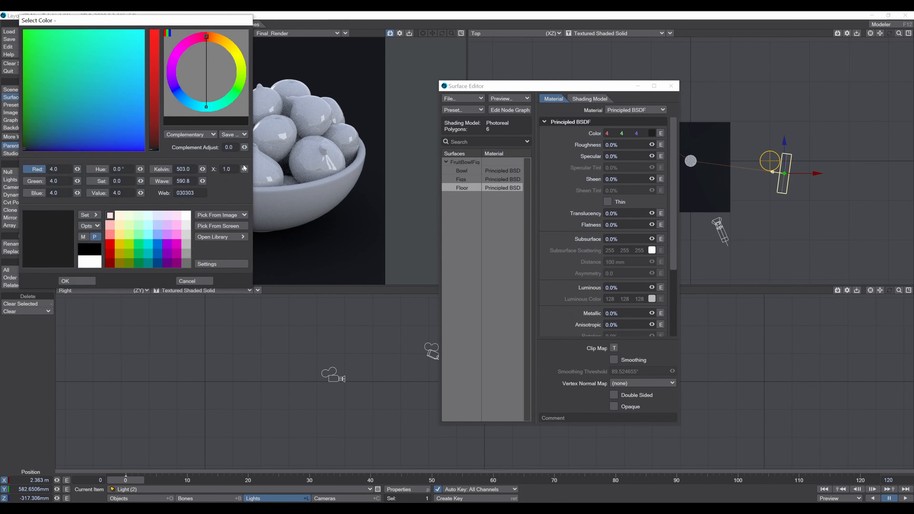
left_click(187, 236)
left_click(77, 281)
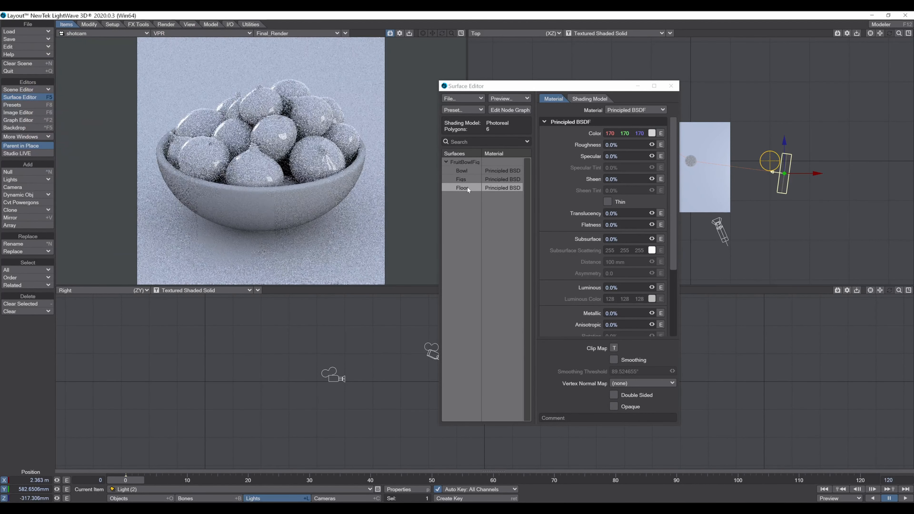
key("F5")
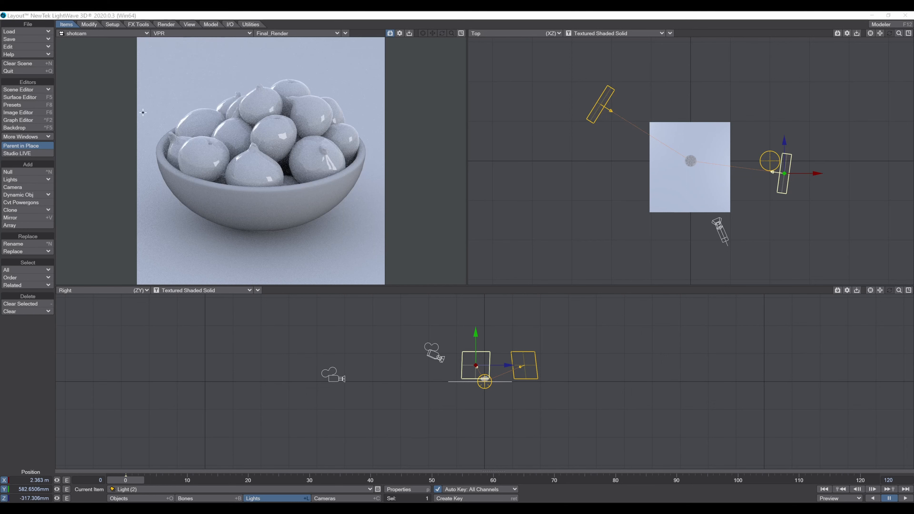
Load the FruitBowlWooden001 and FruitFigs001 4K texture images into the Image Editor and widen it to show the full names
left_click(22, 114)
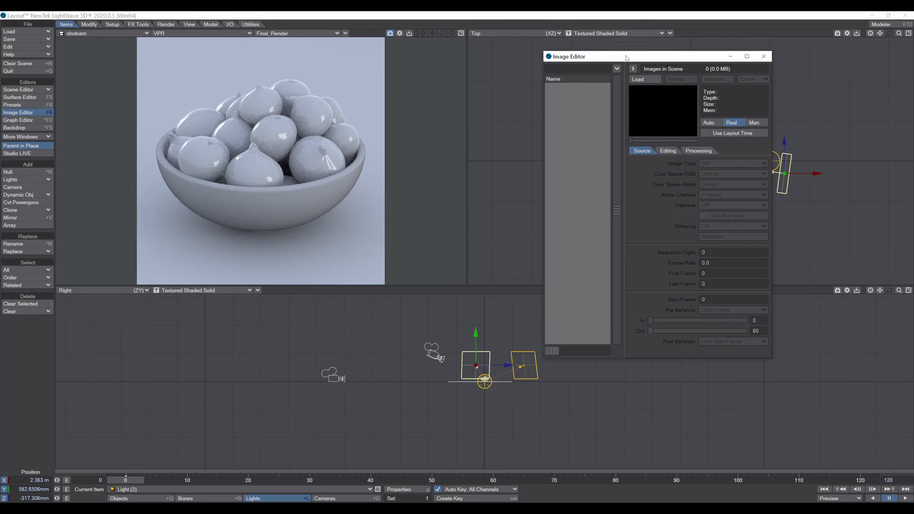
left_click_drag(627, 57, 532, 64)
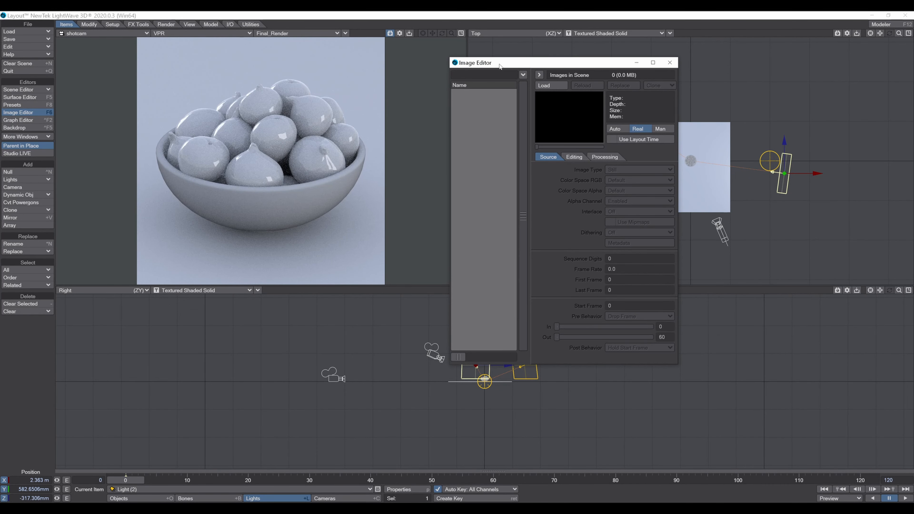
left_click(544, 87)
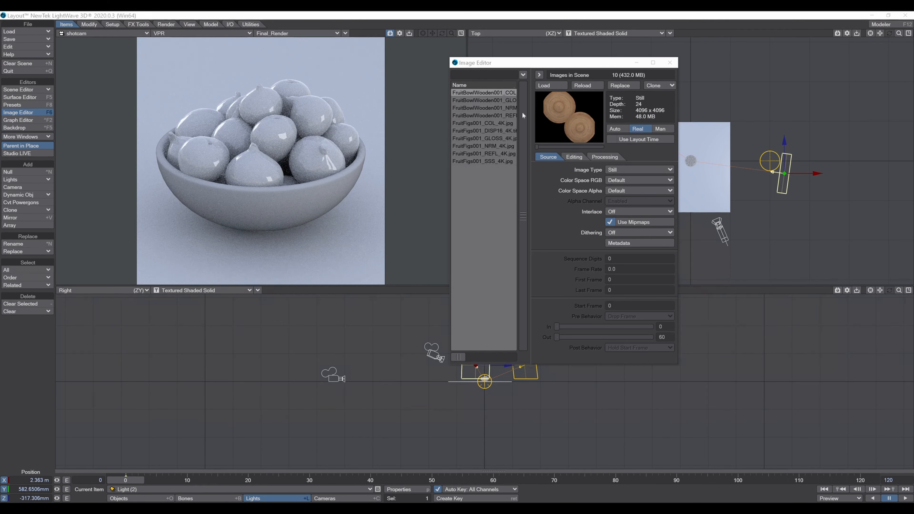
left_click_drag(513, 64, 384, 76)
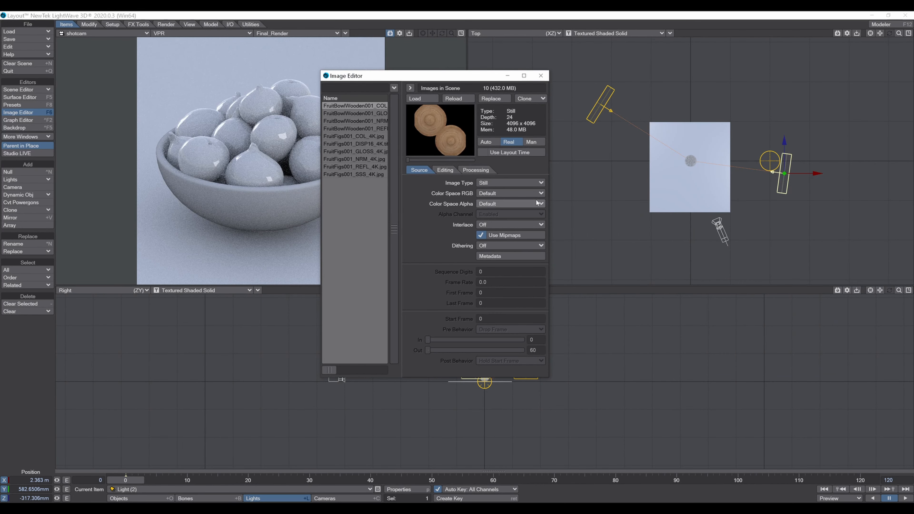
left_click_drag(555, 203, 673, 205)
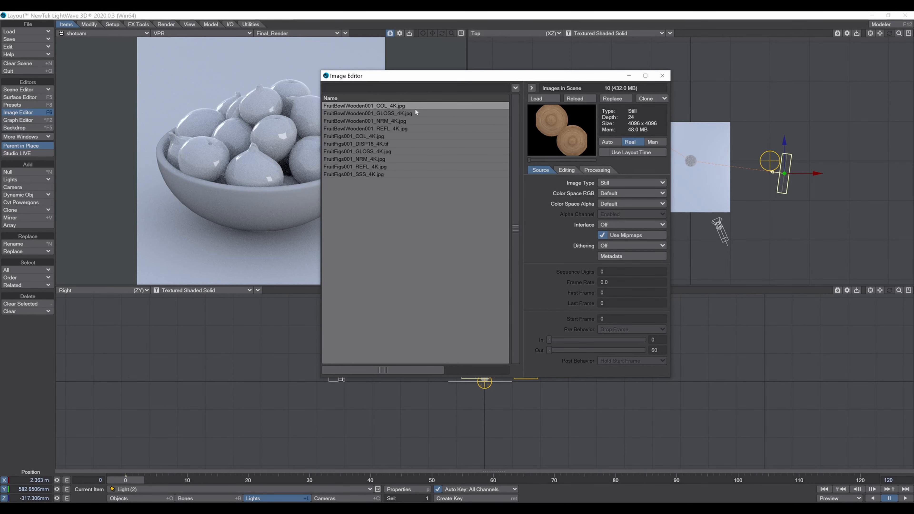
Set the RGB and alpha color spaces to sRGB for both COL images and the FruitFigs001 GLOSS and SSS images
left_click(373, 136)
left_click(368, 152)
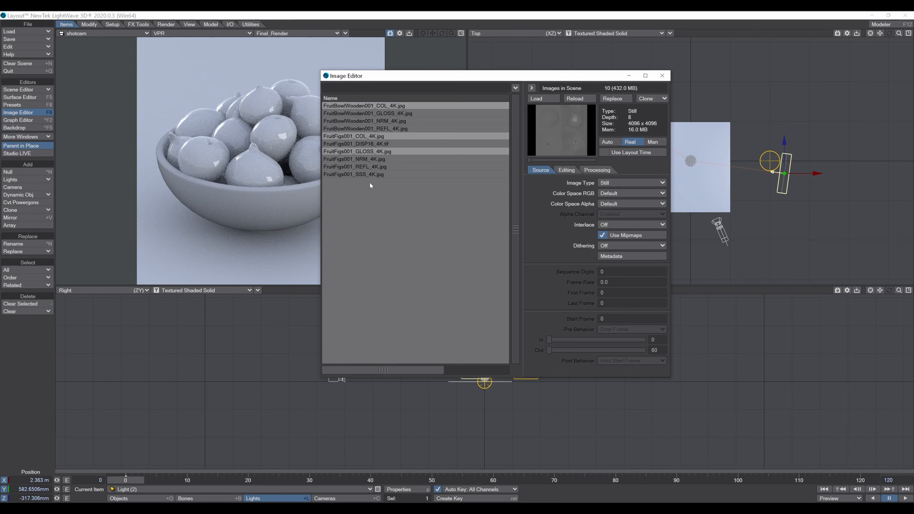
left_click(366, 174)
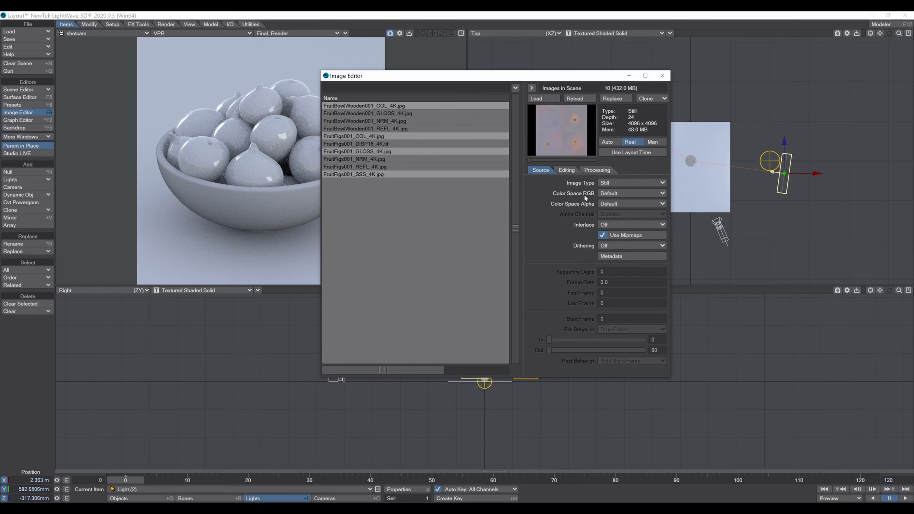
left_click(615, 195)
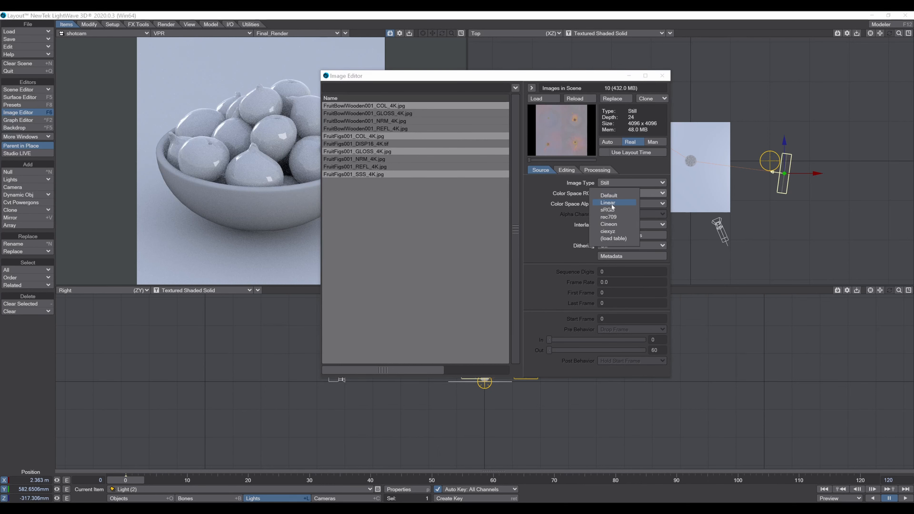
left_click(612, 210)
left_click(614, 203)
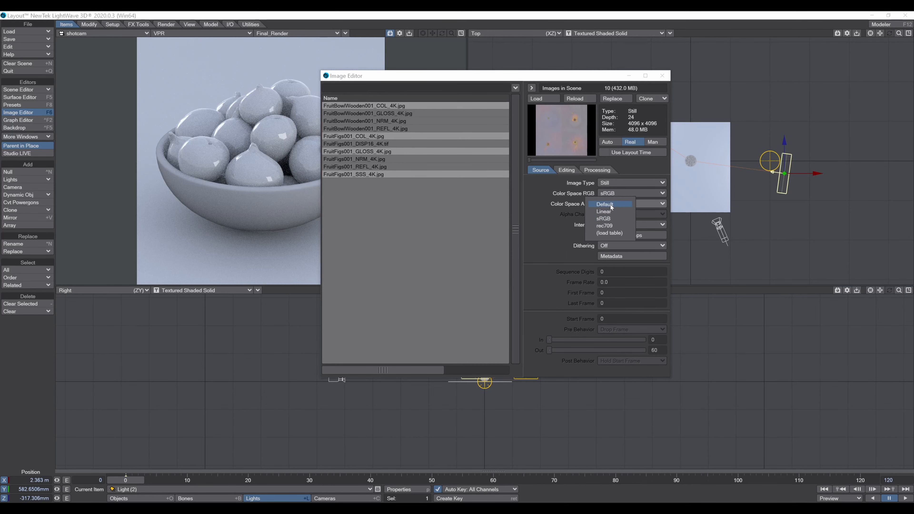
left_click(611, 219)
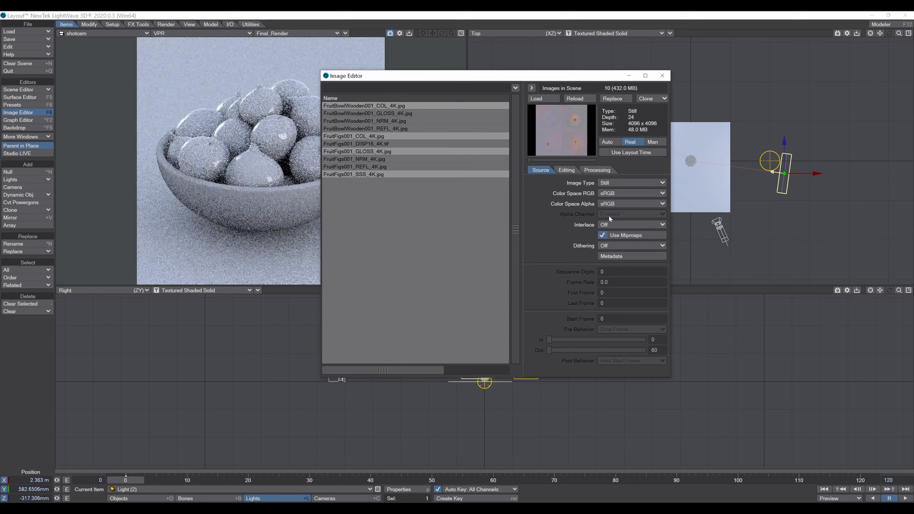
Set the RGB and alpha color spaces to Linear for all GLOSS, NRM, REFL and DISP16 images, and close the Image Editor
left_click(399, 114)
left_click(396, 122, "ctrl")
left_click(398, 128, "ctrl")
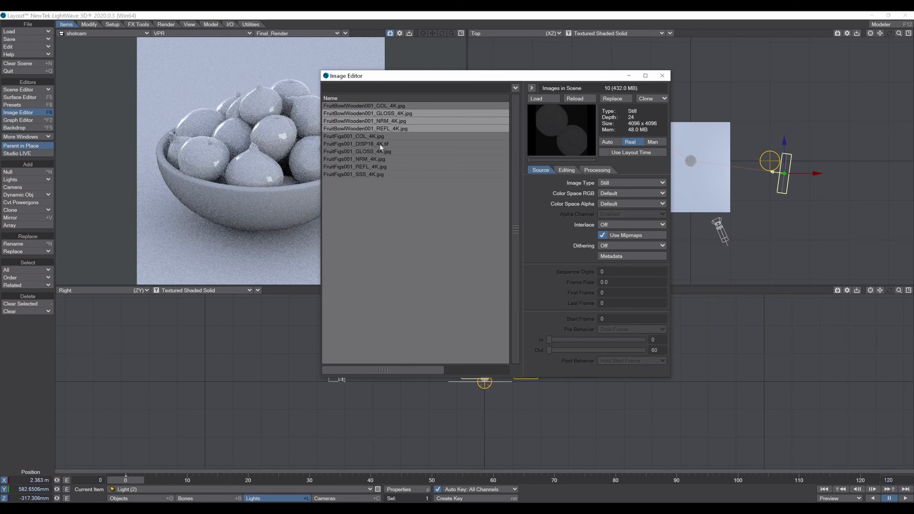
left_click(372, 143, "ctrl")
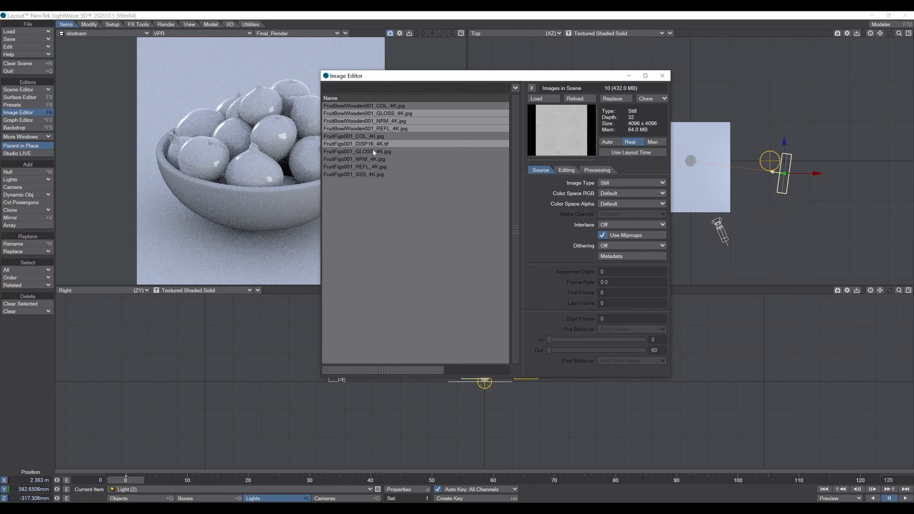
left_click(374, 151, "ctrl")
left_click(376, 159, "ctrl")
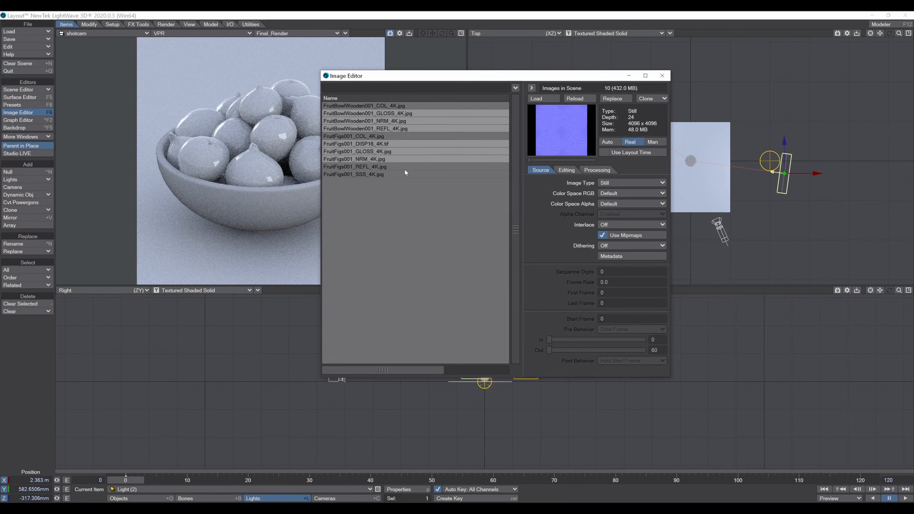
left_click(370, 166, "ctrl")
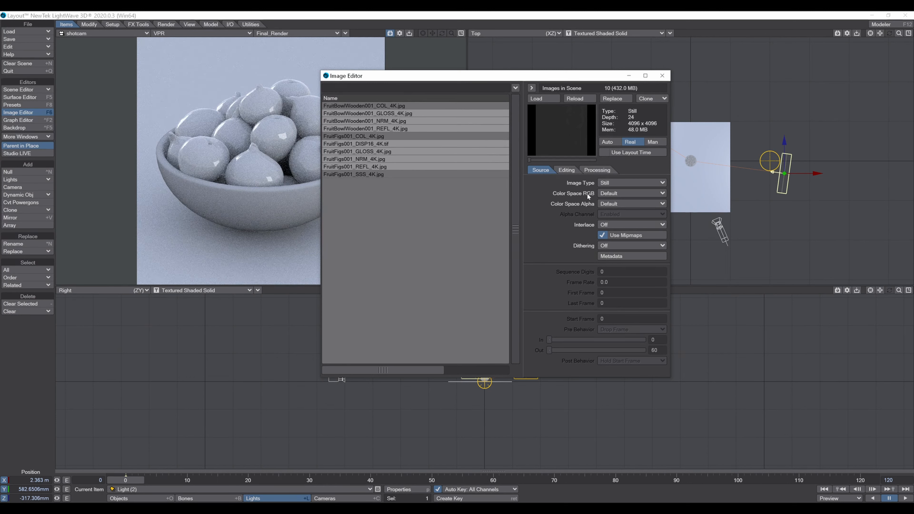
left_click(616, 193)
left_click(614, 201)
left_click(614, 204)
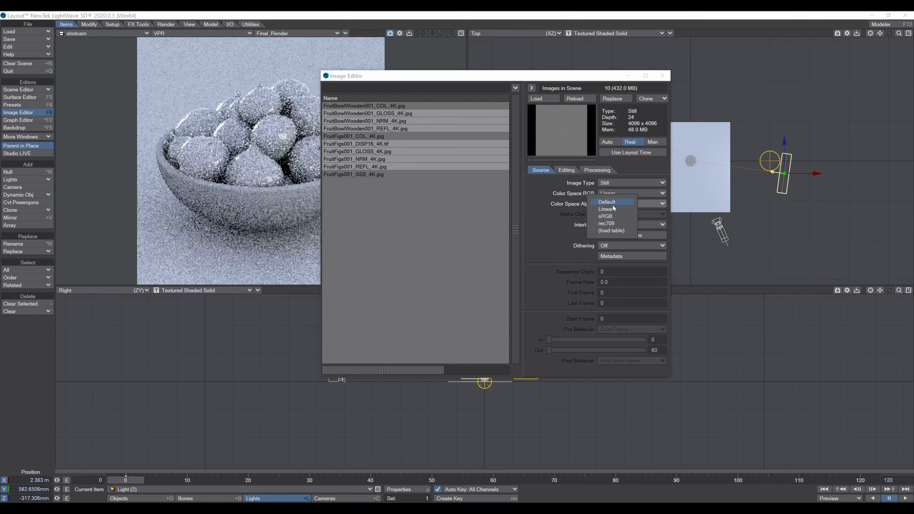
left_click(608, 209)
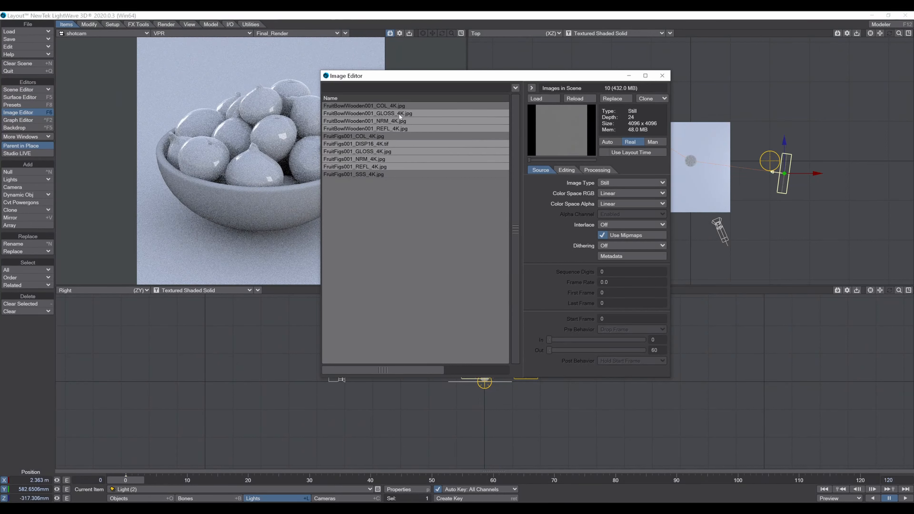
key("F6")
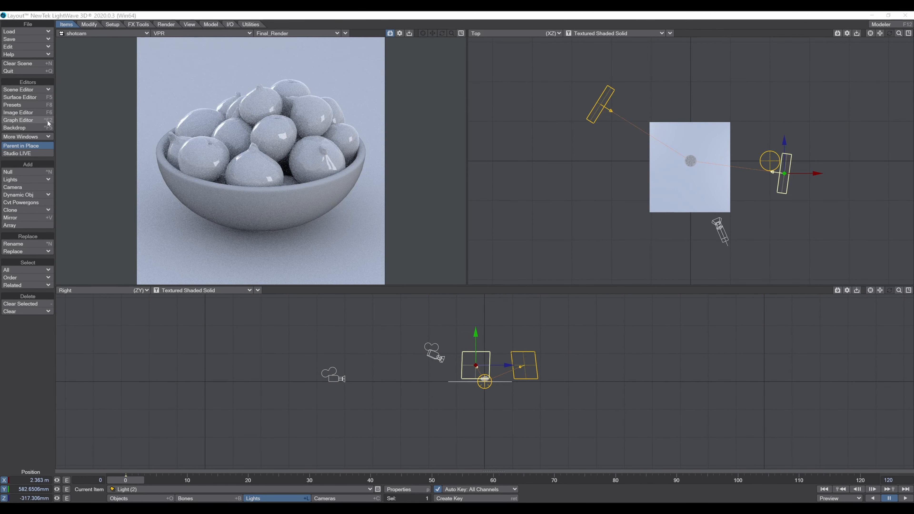
Open the Figs surface's node graph and add a collapsed Image node beside the Principled BSDF node
left_click(22, 97)
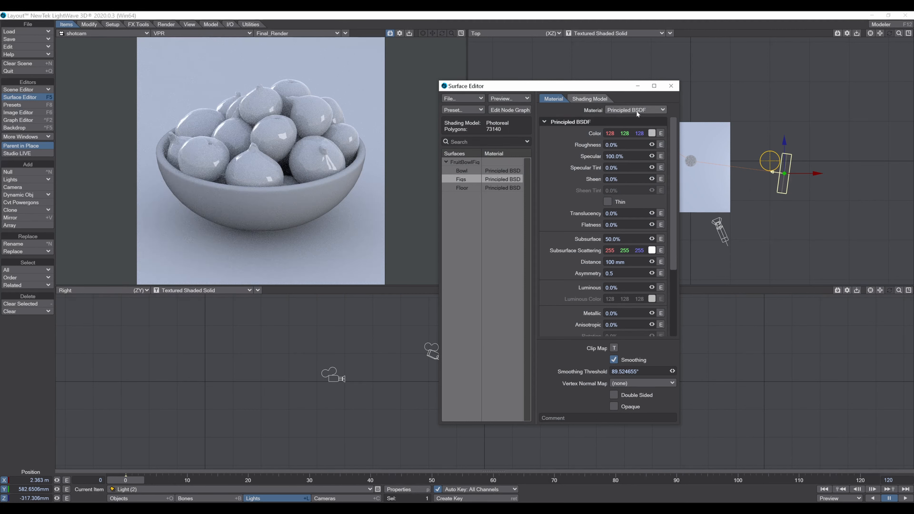
left_click(507, 112)
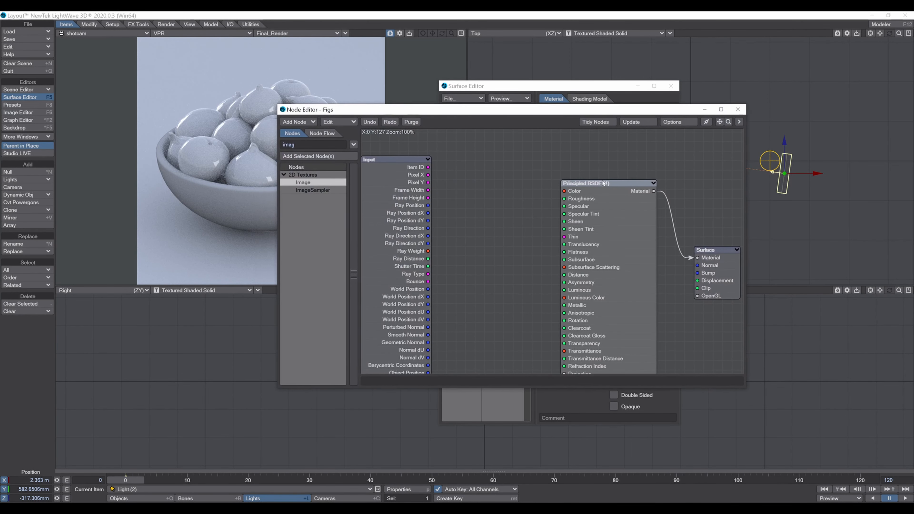
left_click_drag(603, 183, 606, 190)
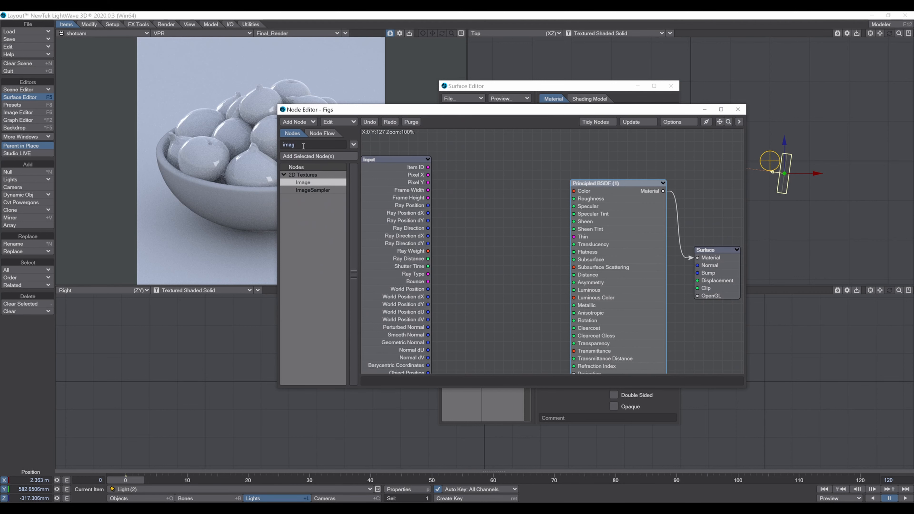
left_click_drag(302, 145, 242, 151)
type("ima")
double_click(307, 182)
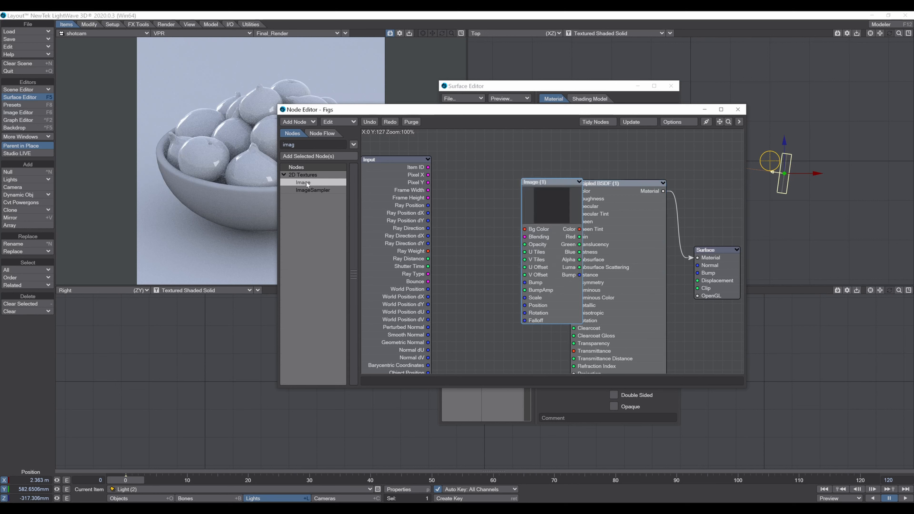
left_click_drag(556, 200, 514, 190)
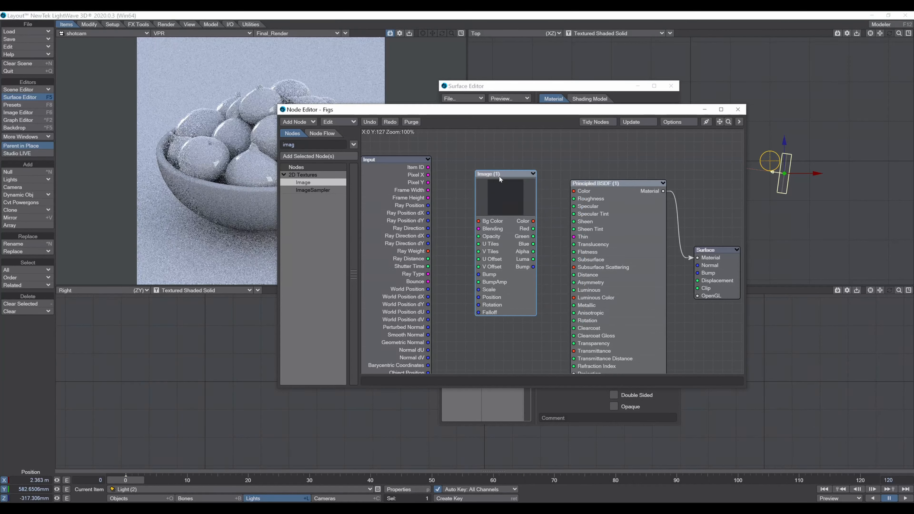
left_click(533, 174)
Assign FruitFigs001_COL_4K.jpg to the new Image node in its properties
double_click(504, 169)
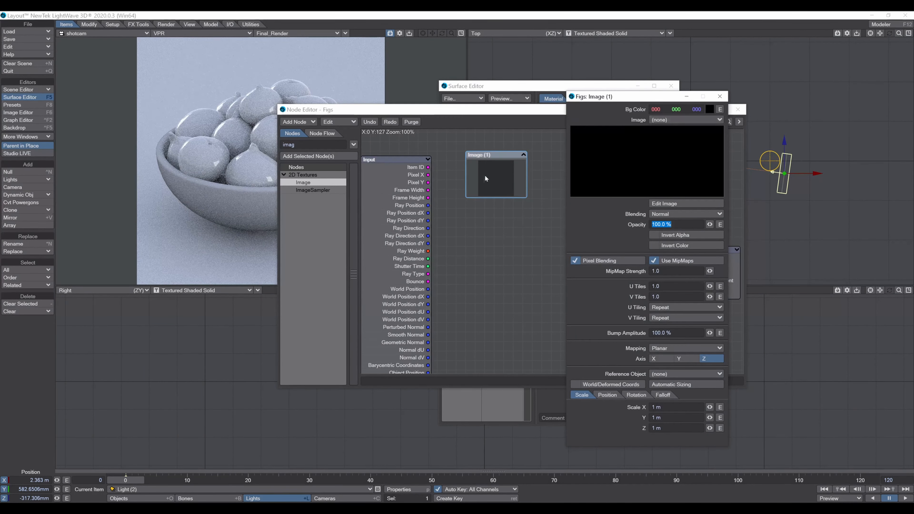
left_click_drag(640, 97, 343, 99)
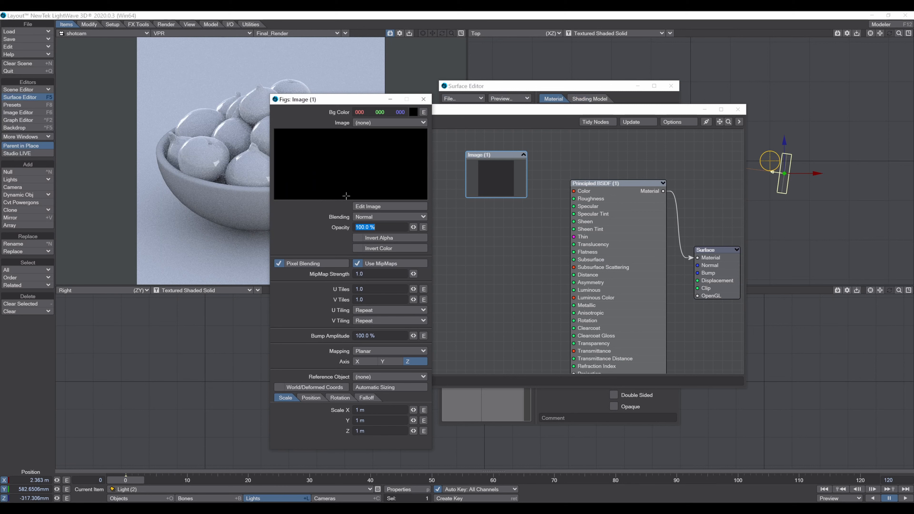
left_click(383, 123)
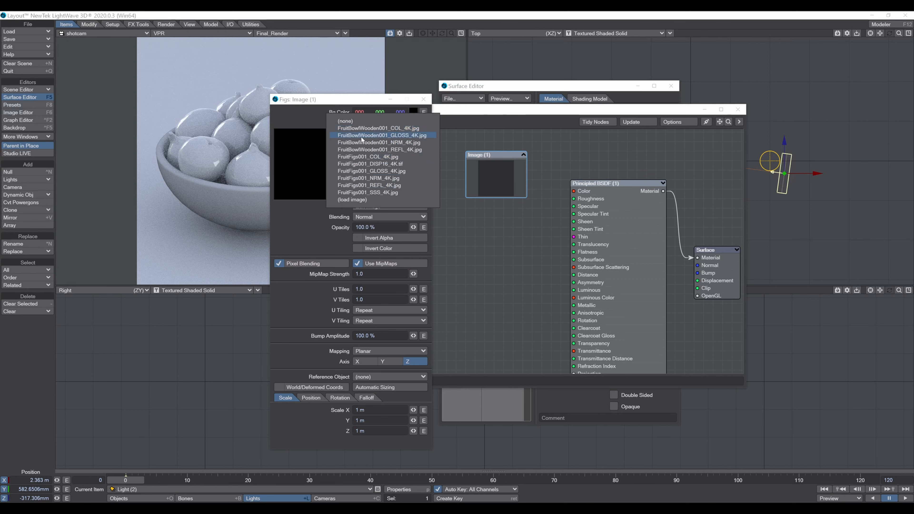
left_click(366, 157)
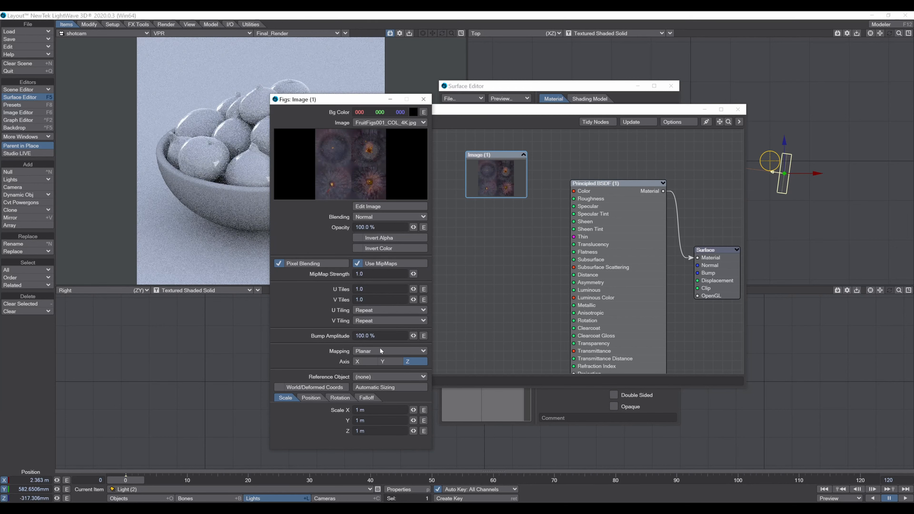
Set the Image node's mapping to UV Map with the FruitFigs UV map and close its properties
left_click(384, 361)
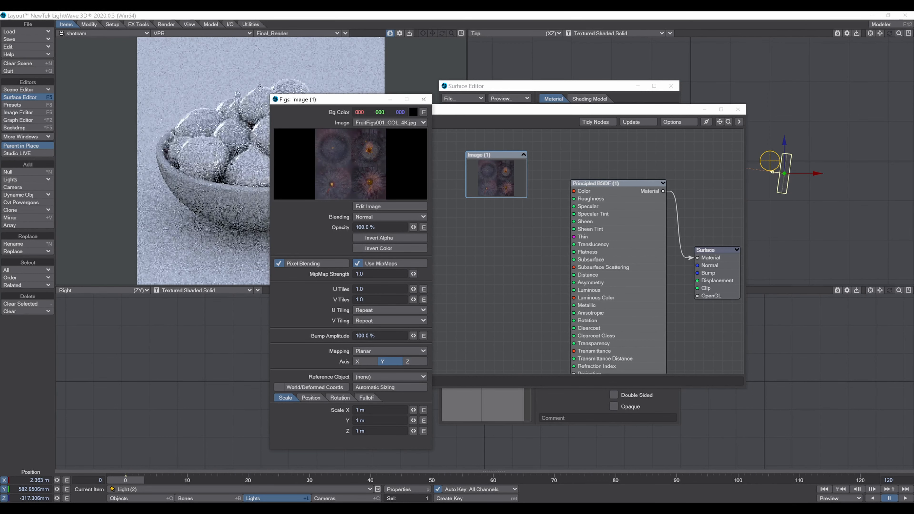
left_click(377, 351)
left_click(376, 387)
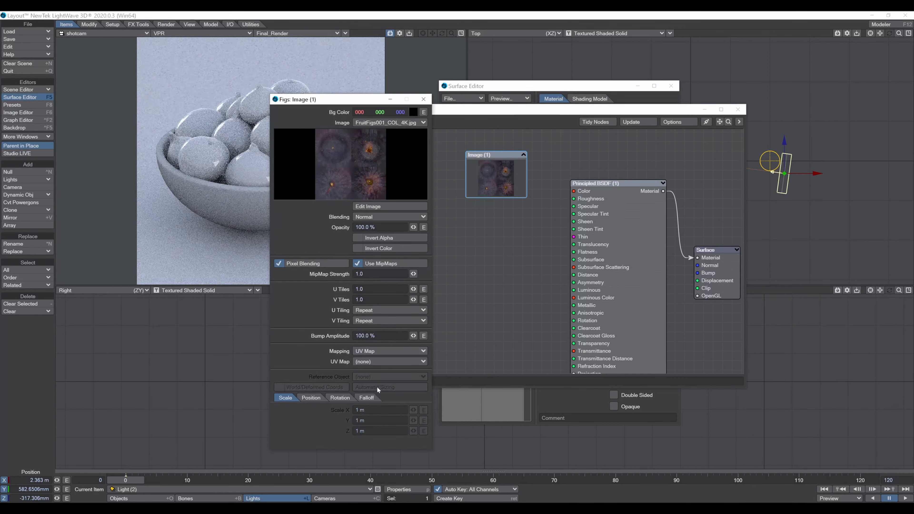
left_click(372, 361)
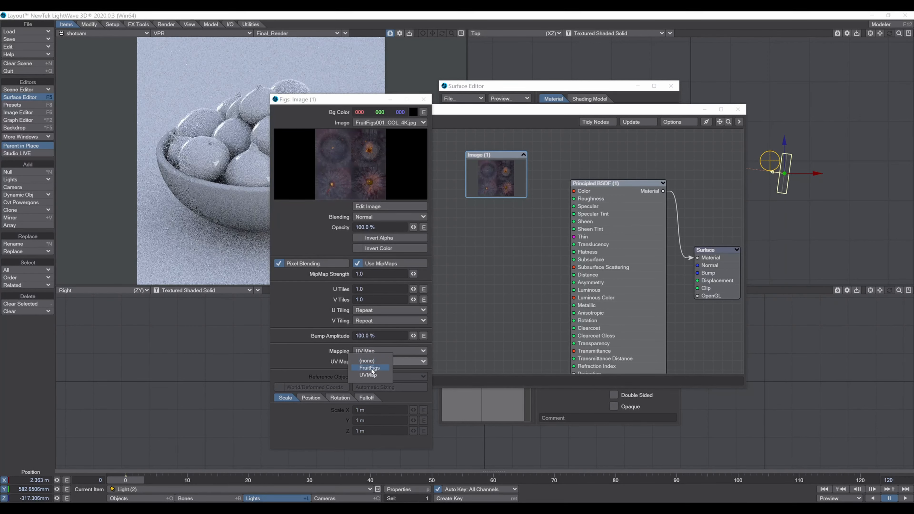
left_click(371, 368)
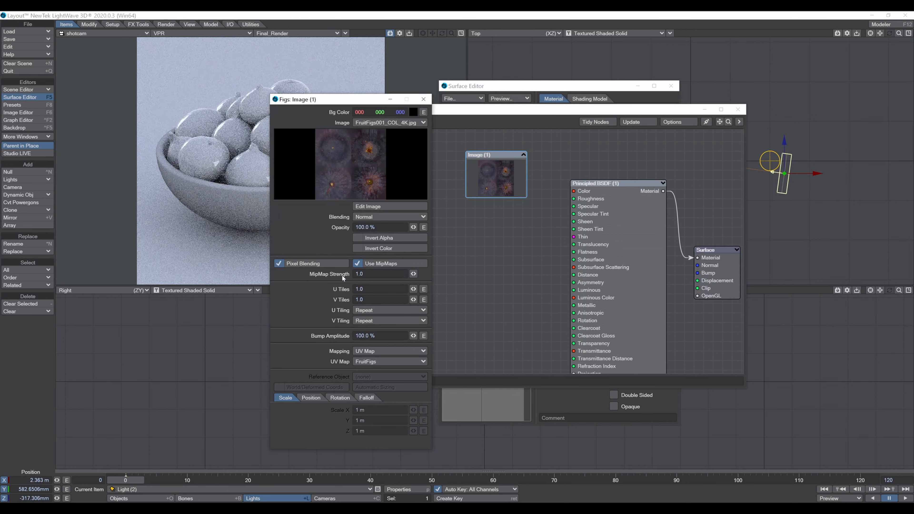
left_click(423, 99)
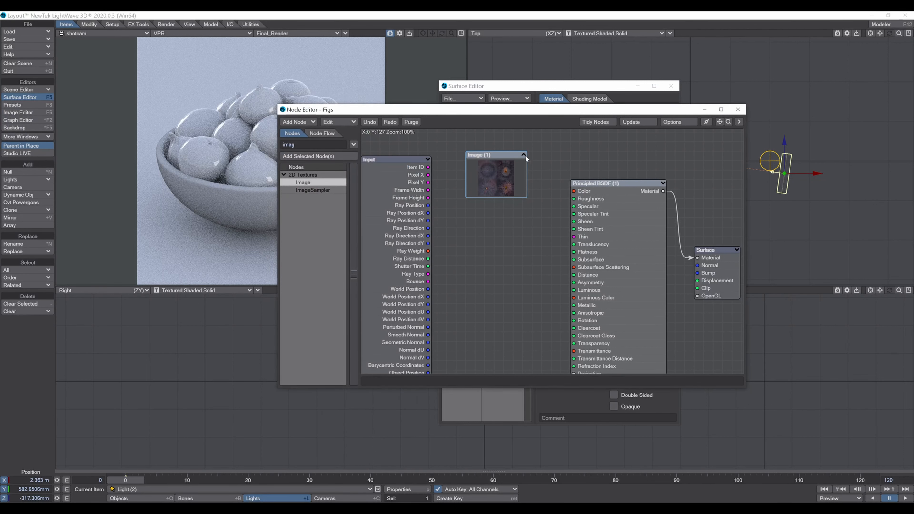
Connect the Image node's Color output to the Principled BSDF's Color input, clear the view of the render preview, and collapse the Image node
left_click(524, 155)
left_click_drag(524, 202, 574, 192)
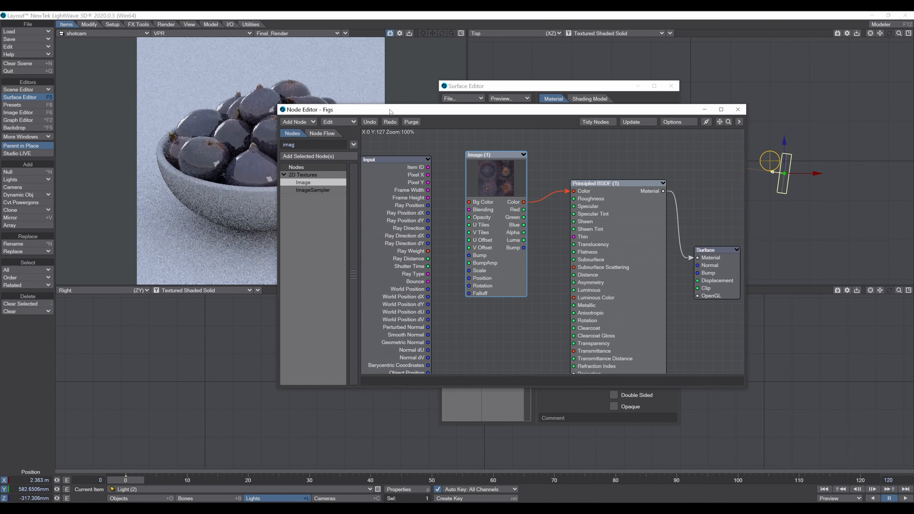
left_click_drag(387, 112, 484, 120)
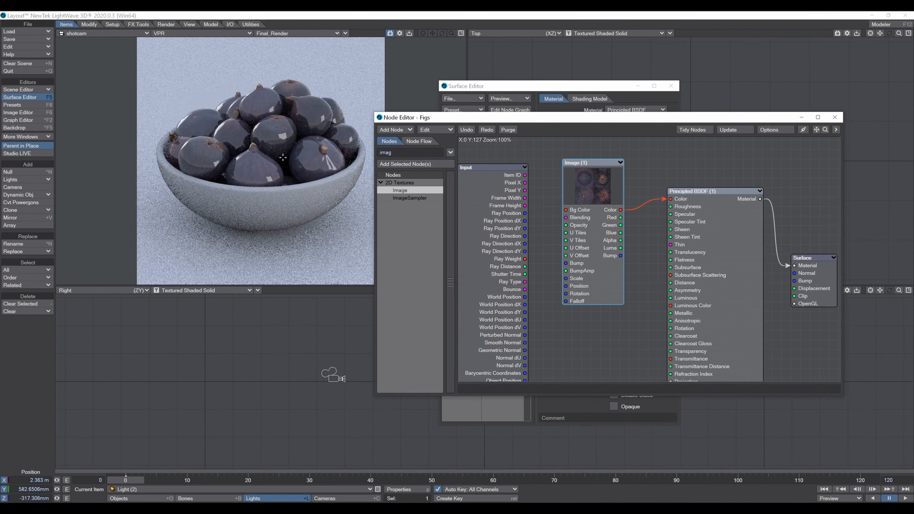
mouse_move(592, 172)
left_mouse_down()
mouse_move(572, 172)
mouse_move(582, 172)
left_mouse_up()
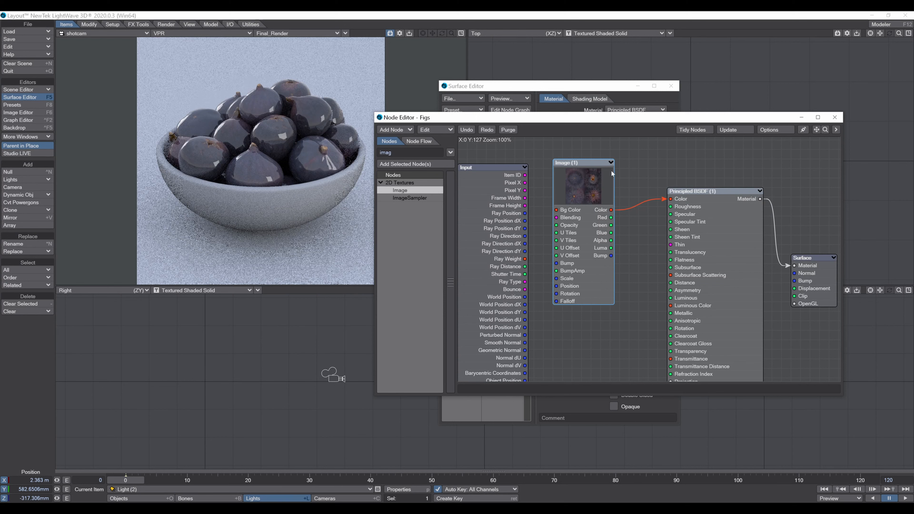
left_click(612, 163)
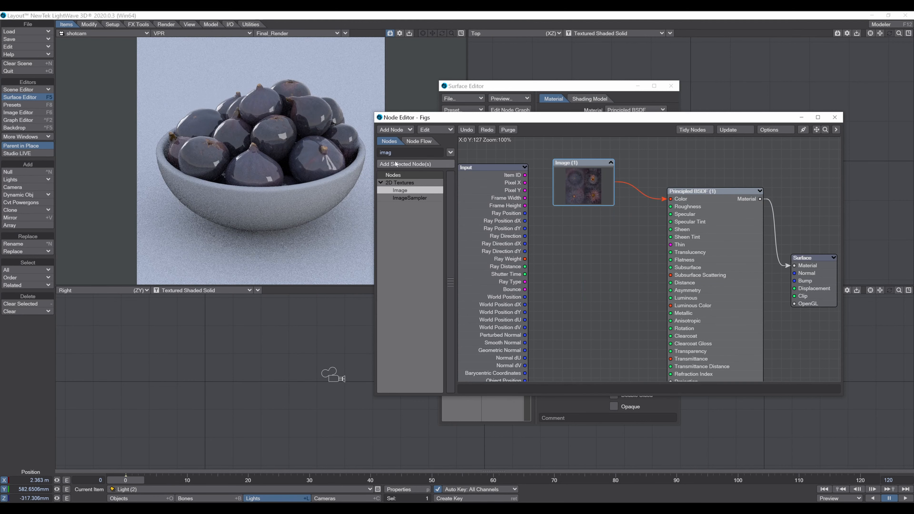
Add a second Image node below the first one and assign FruitFigs001_GLOSS_4K.jpg to it
double_click(402, 190)
left_click_drag(653, 205, 591, 232)
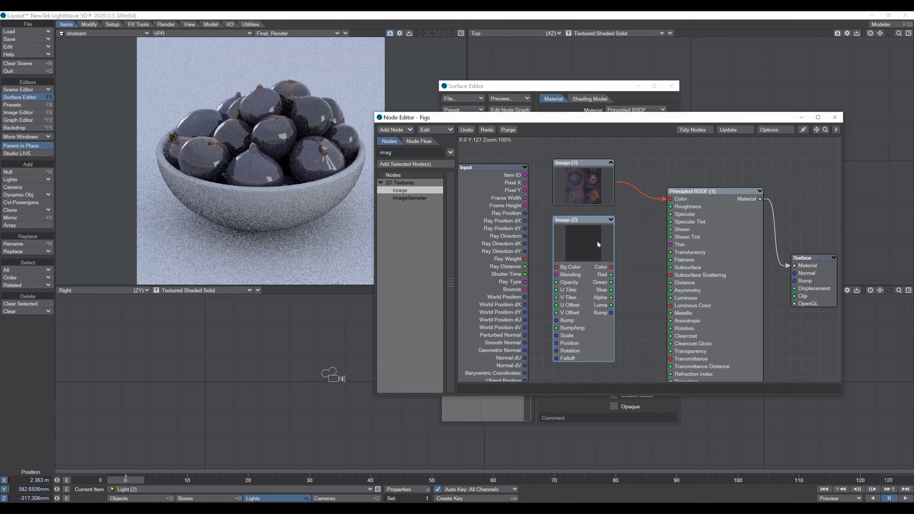
double_click(583, 240)
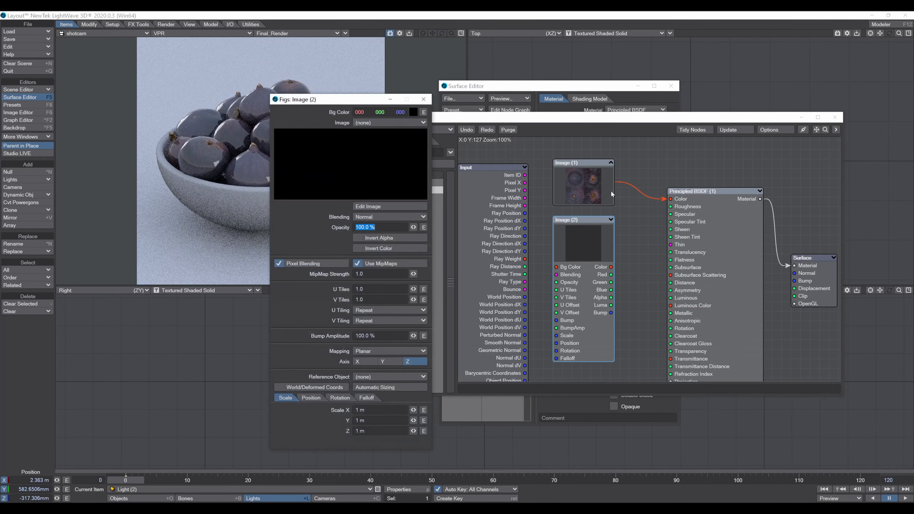
left_click(369, 122)
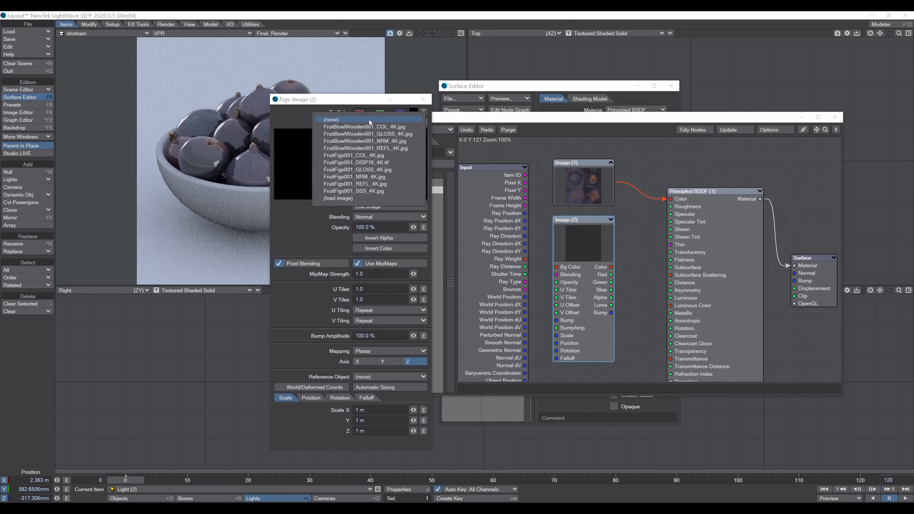
left_click(370, 170)
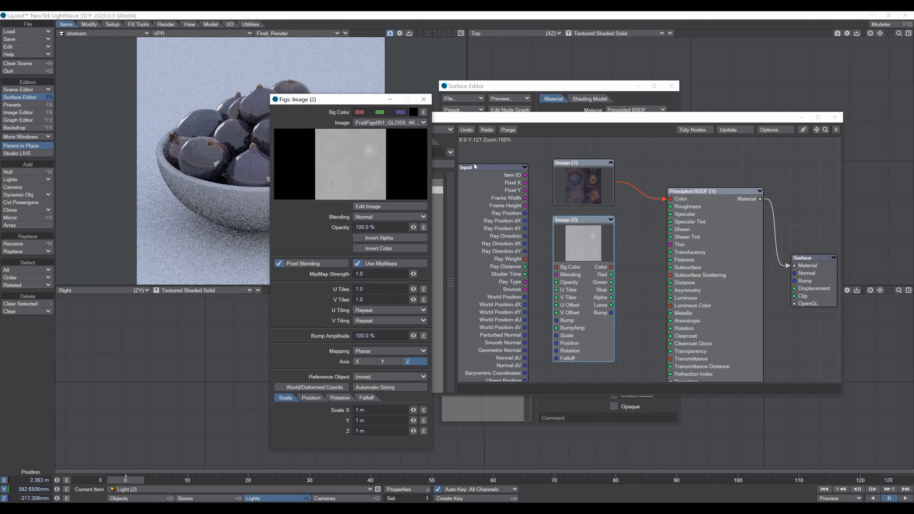
Set the gloss Image node's mapping to UV Map with the FruitFigs UV map
left_click(366, 351)
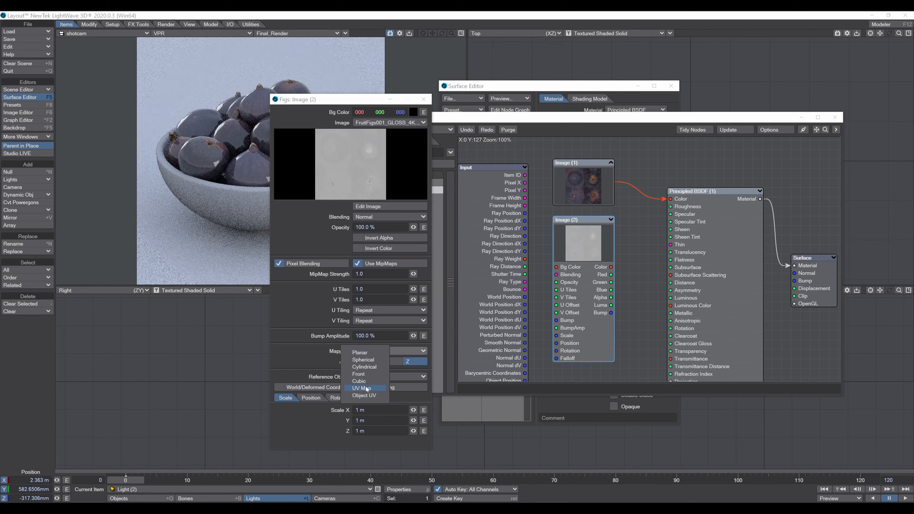
left_click(361, 388)
left_click(373, 361)
left_click(374, 370)
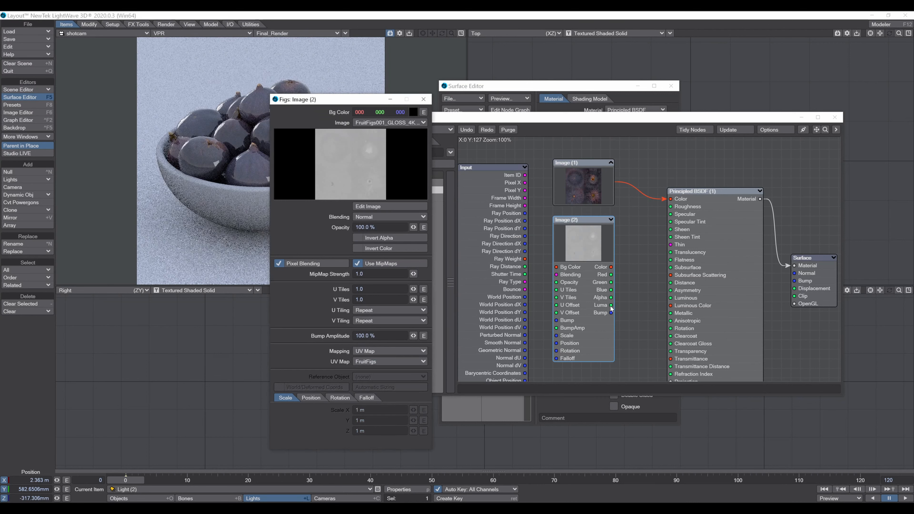
Connect the gloss node's Luma output to the Principled BSDF's Roughness input, collapse the node, and reposition its properties window
left_click_drag(611, 306, 672, 211)
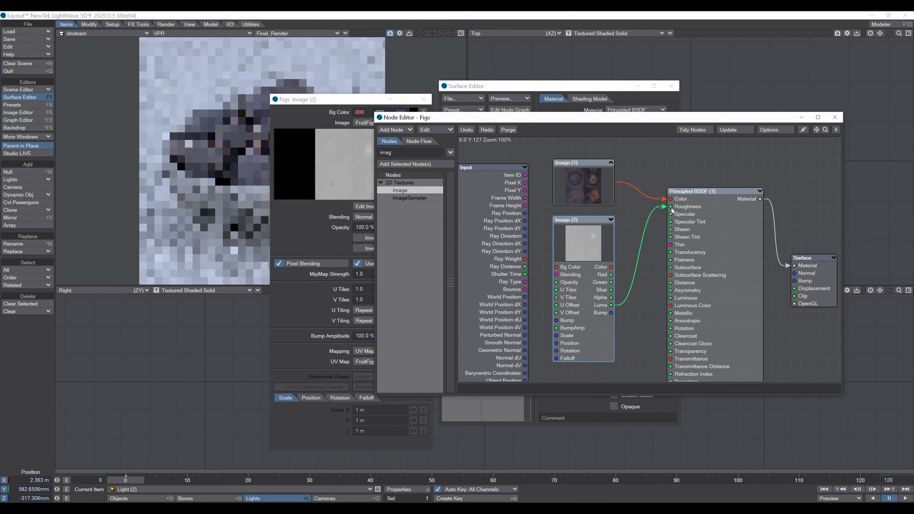
left_click_drag(365, 100, 312, 254)
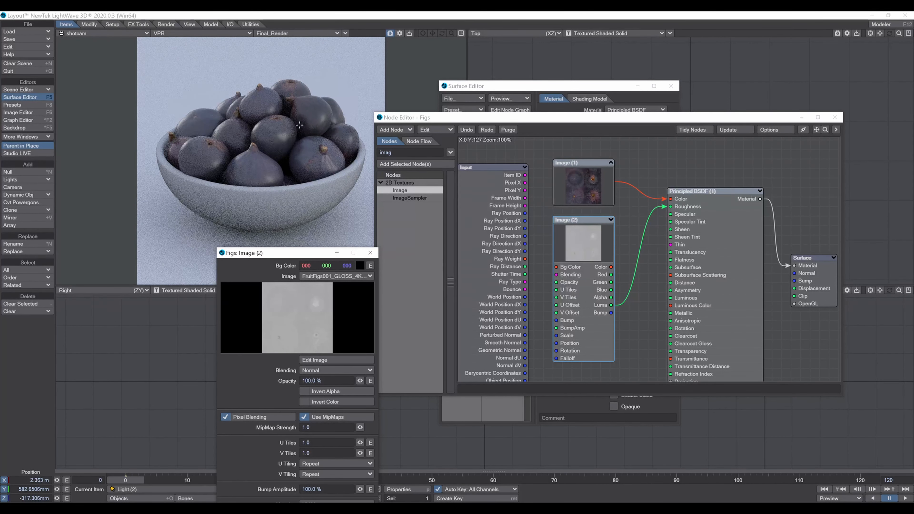
left_click(611, 220)
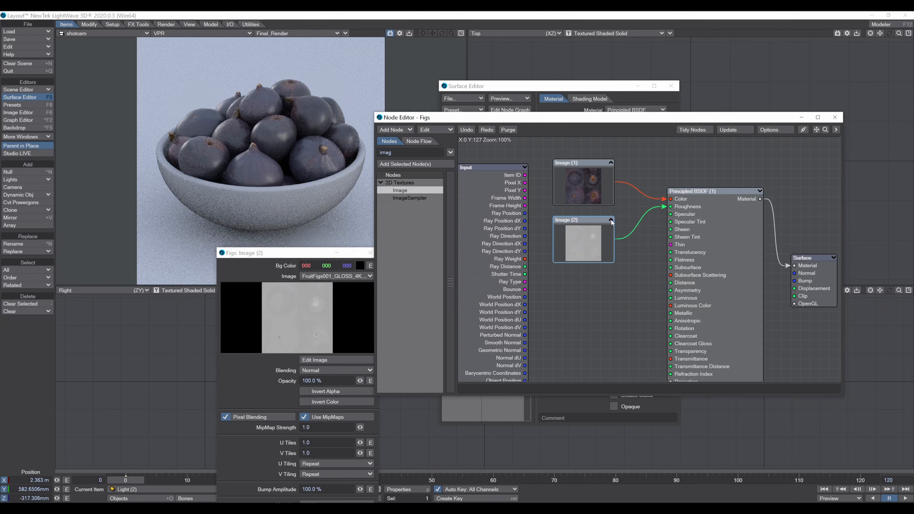
left_click_drag(308, 254, 284, 161)
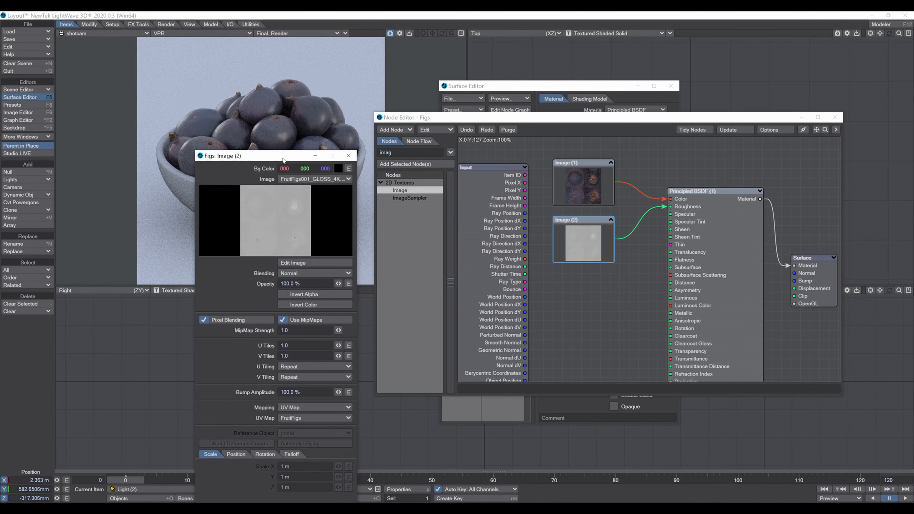
Add a third Image node below the gloss node and assign FruitFigs001_REFL_4K.jpg to it
left_click_drag(406, 192, 563, 311)
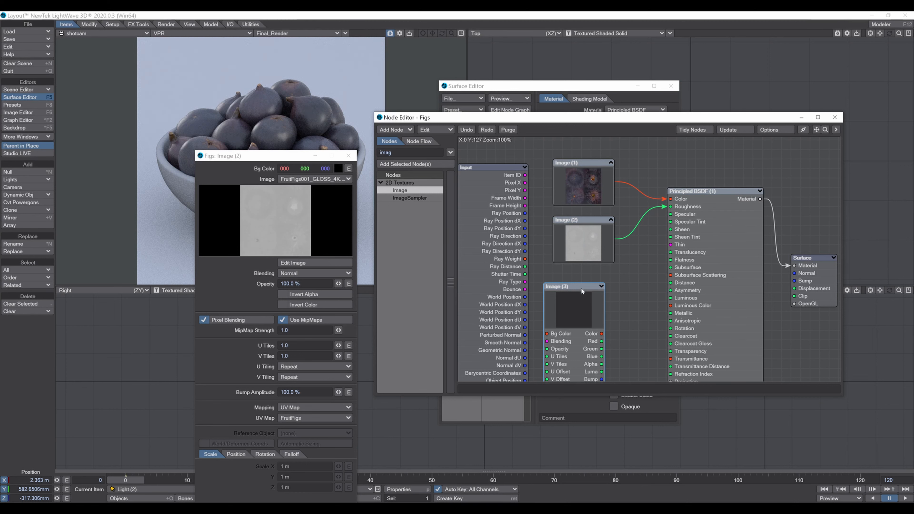
left_click_drag(576, 287, 586, 270)
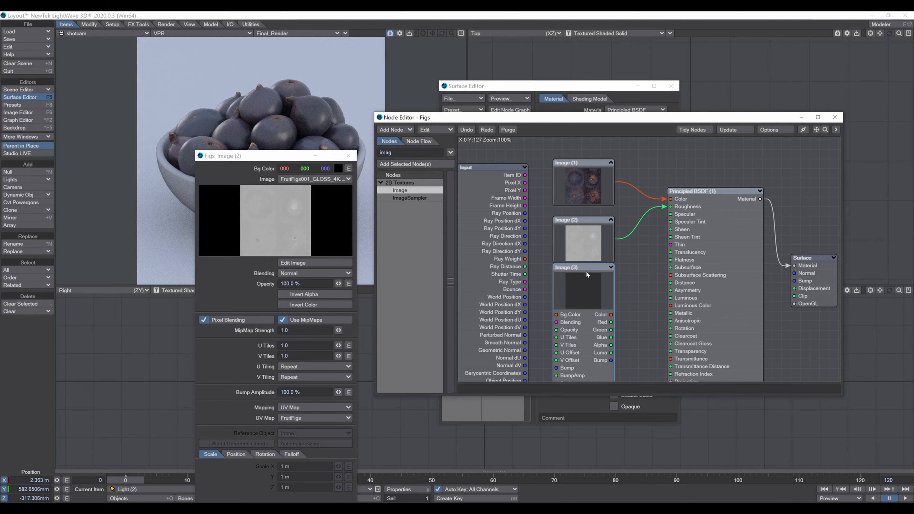
double_click(580, 287)
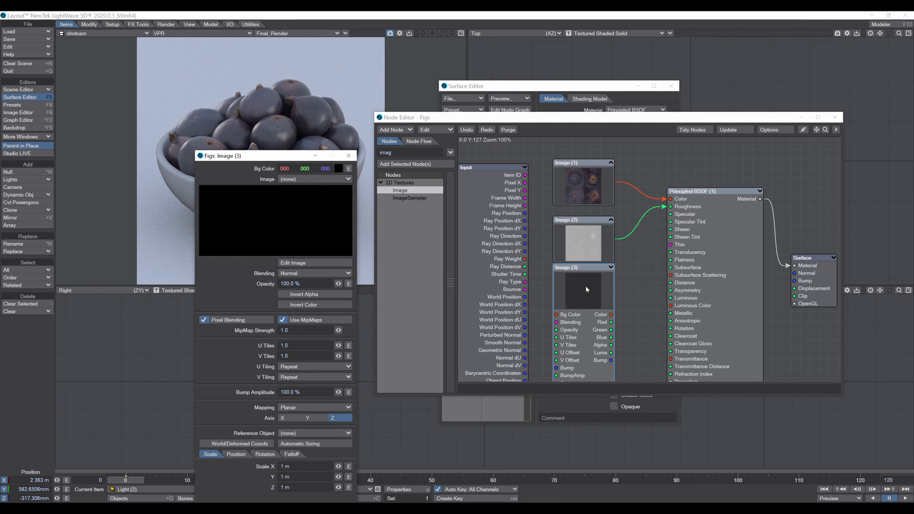
left_click(300, 179)
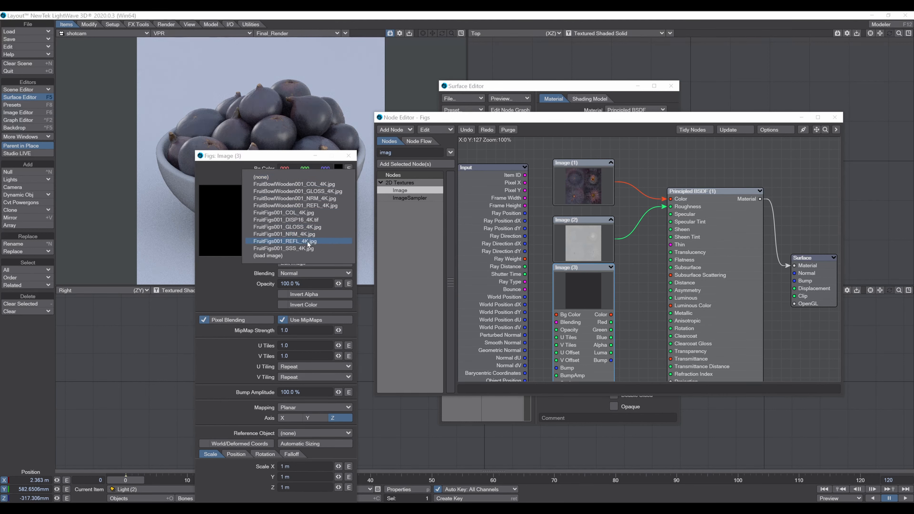
left_click(297, 242)
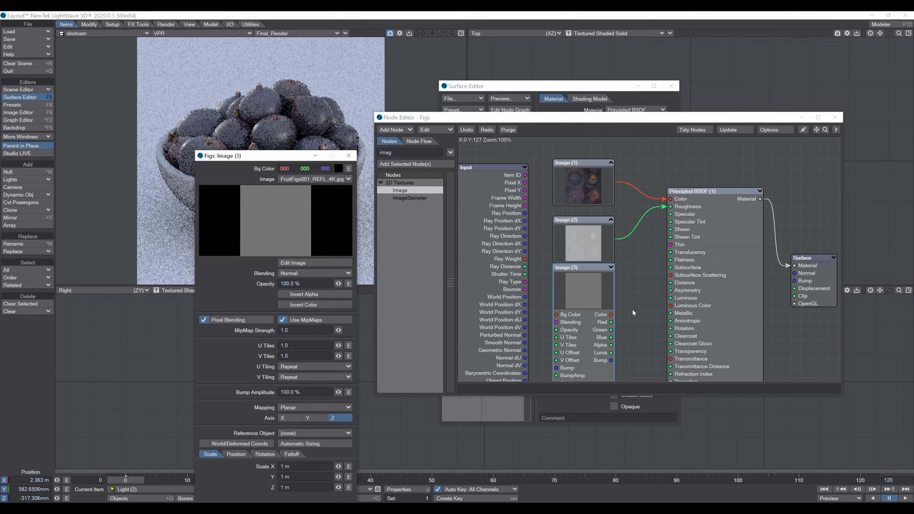
Set the reflection Image node's mapping to UV Map with the FruitFigs UV map
left_click(306, 407)
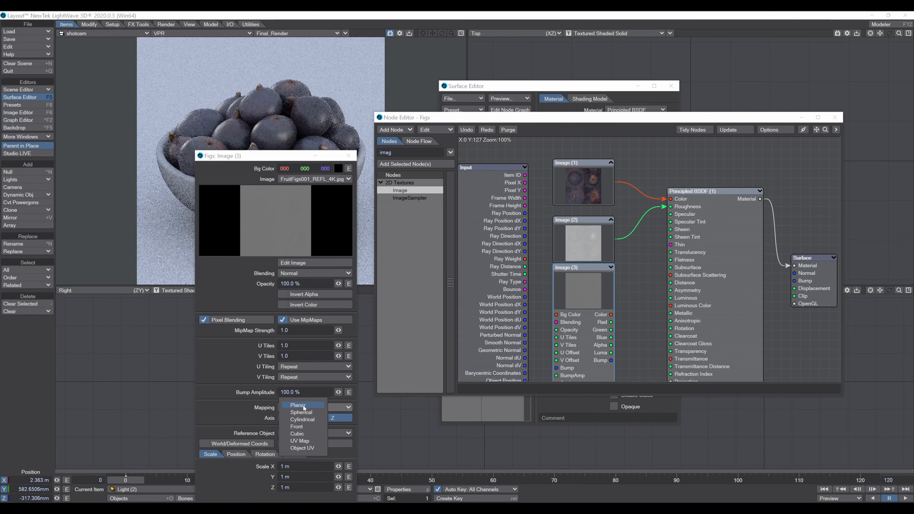
left_click(309, 442)
left_click(310, 418)
left_click(307, 428)
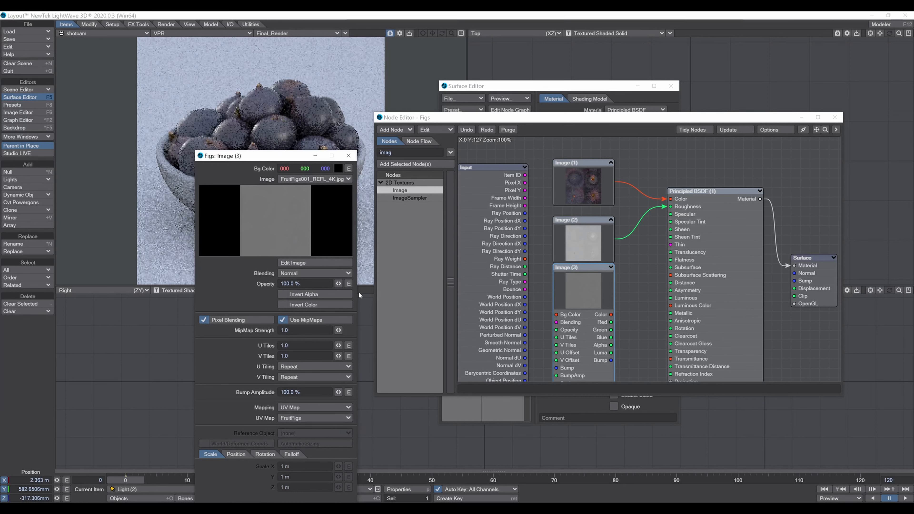
Connect the reflection node's Luma output to the Principled BSDF's Specular input, close its properties, and collapse the node
left_click_drag(611, 353, 672, 216)
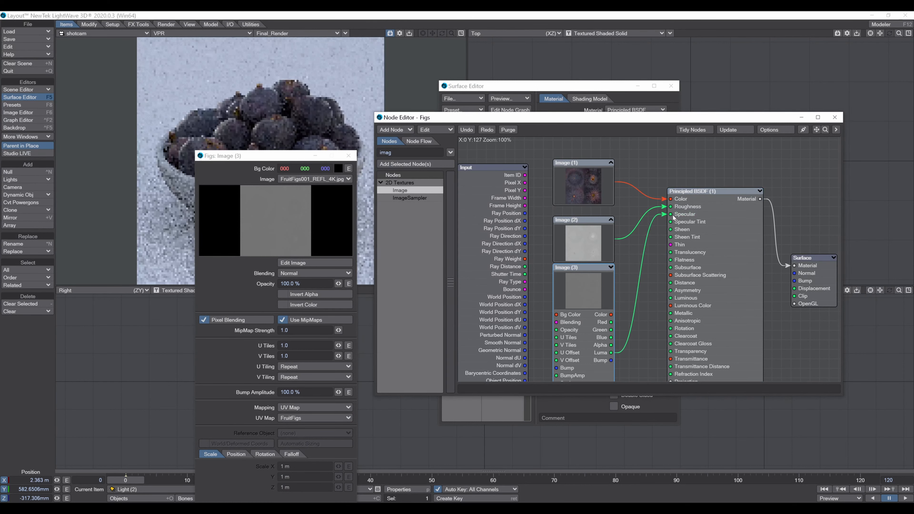
left_click_drag(265, 160, 270, 222)
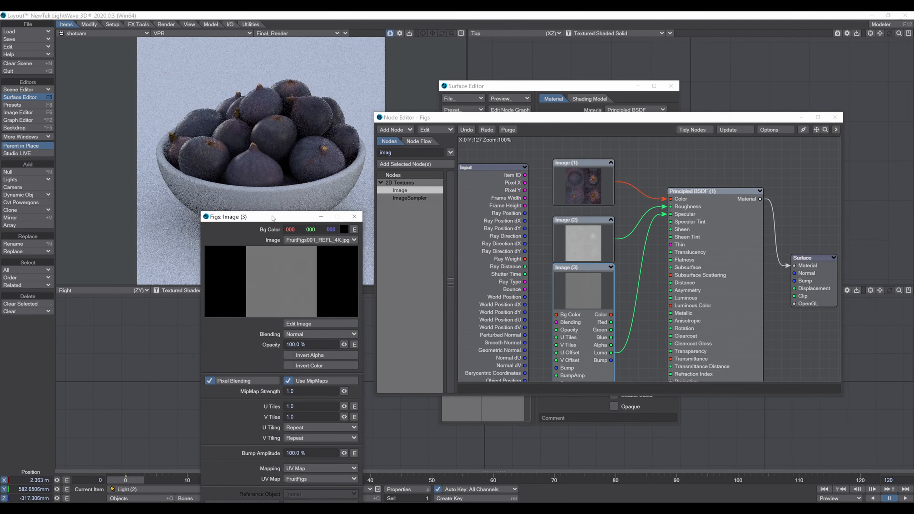
left_click(354, 217)
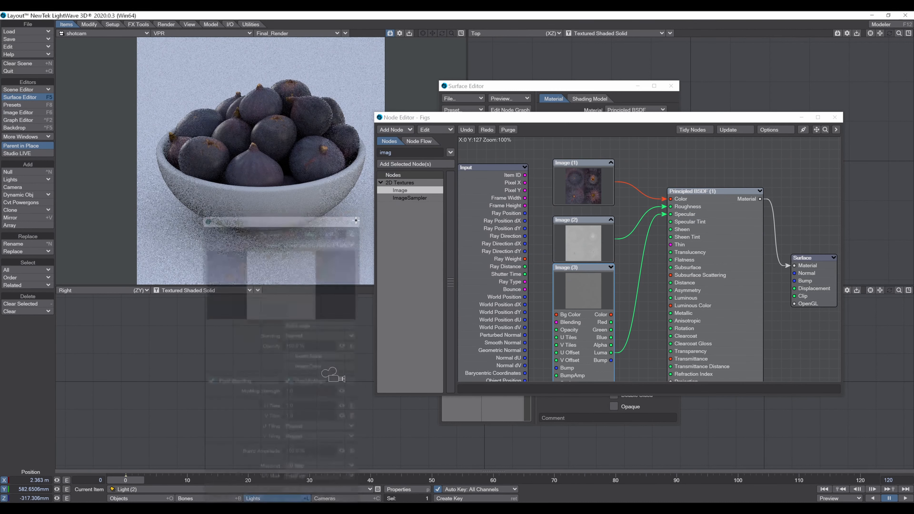
left_click(611, 268)
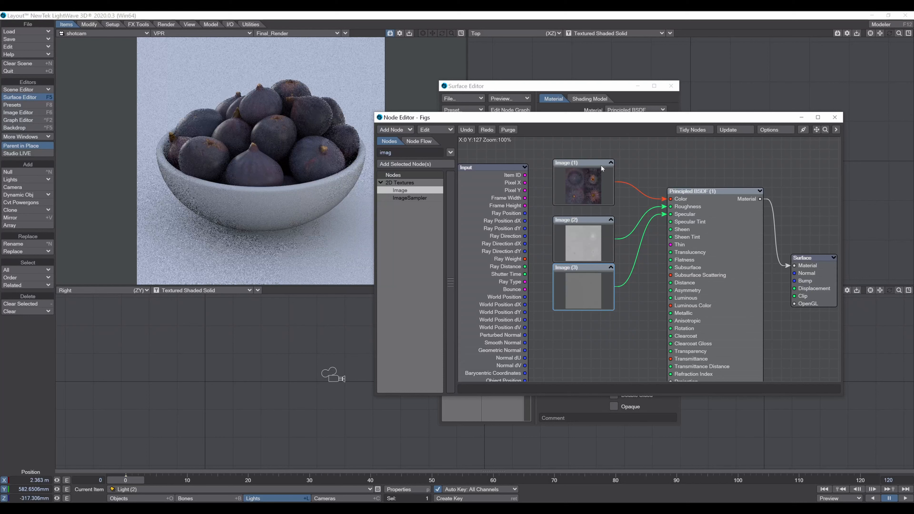
Stack the three collapsed Image nodes closely together higher up in the node graph
left_click_drag(591, 170, 590, 151)
left_click_drag(591, 241, 591, 213)
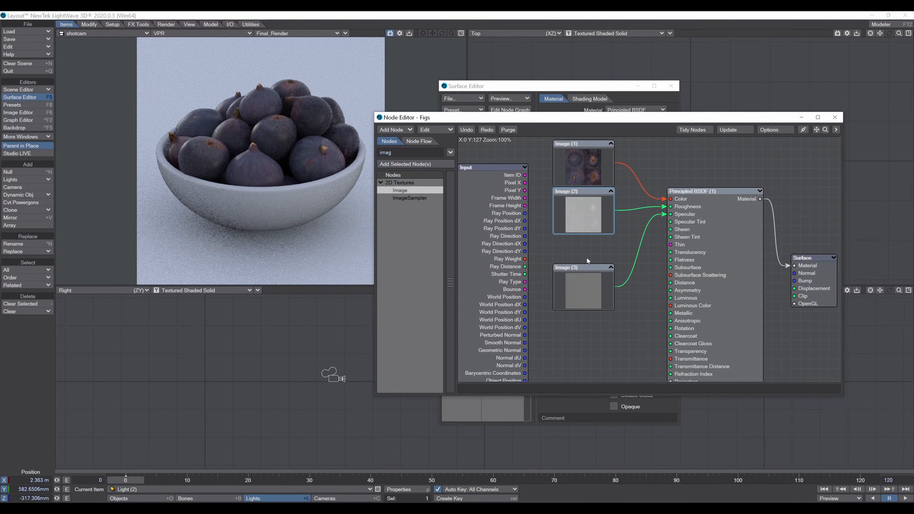
left_click_drag(583, 288, 583, 259)
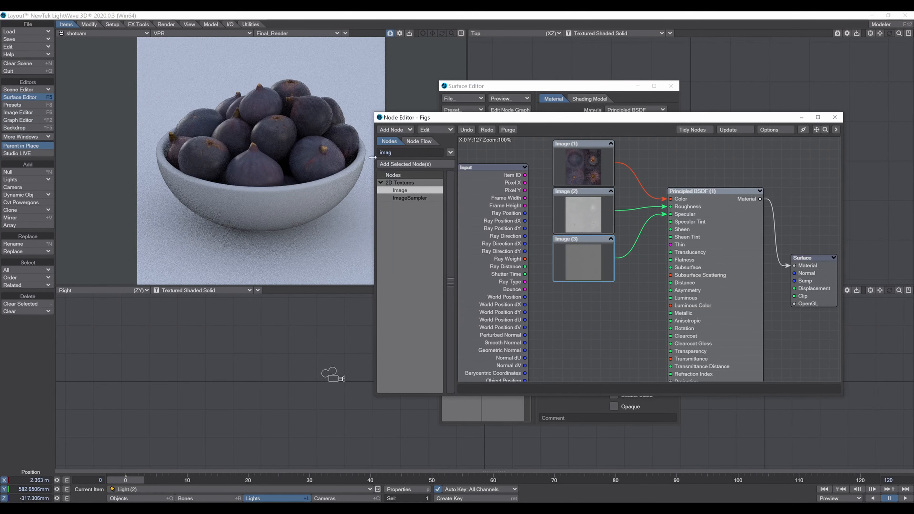
Add a fourth Image node at the bottom of the stack and assign FruitFigs001_SSS_4K.jpg to it
double_click(404, 191)
left_click_drag(647, 211, 582, 307)
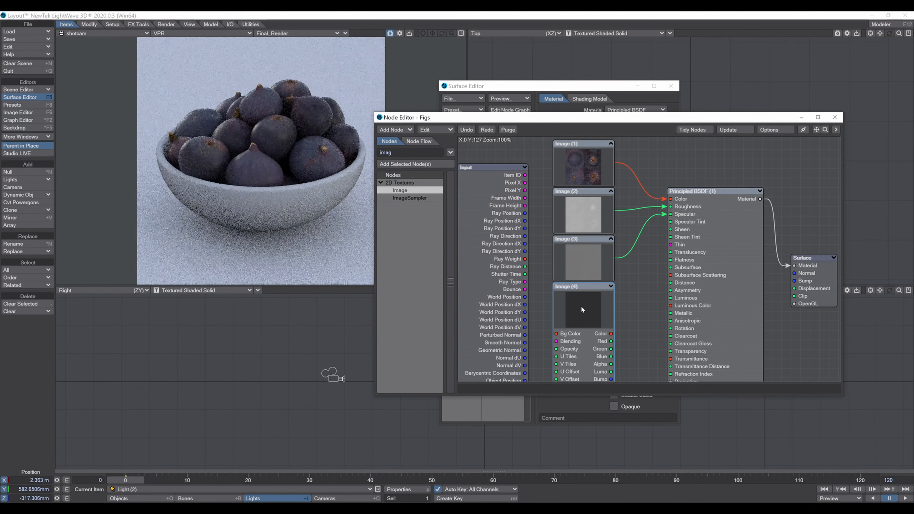
double_click(581, 309)
left_click(308, 182)
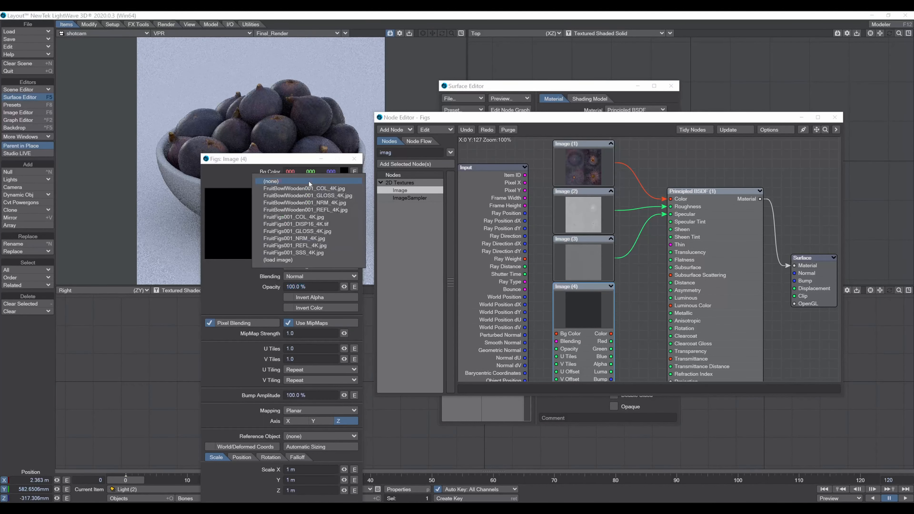
left_click(310, 252)
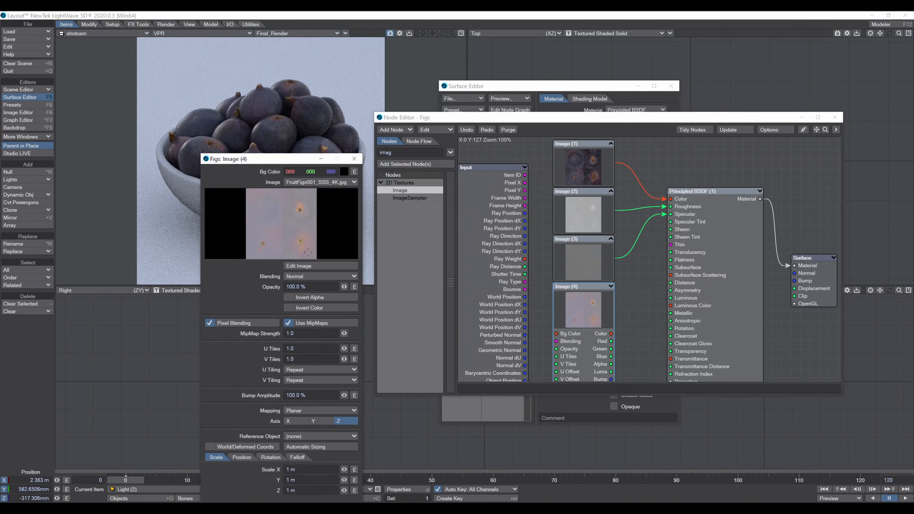
Set the SSS Image node's mapping to UV Map with the FruitFigs UV map
left_click(317, 410)
left_click(315, 446)
left_click(313, 420)
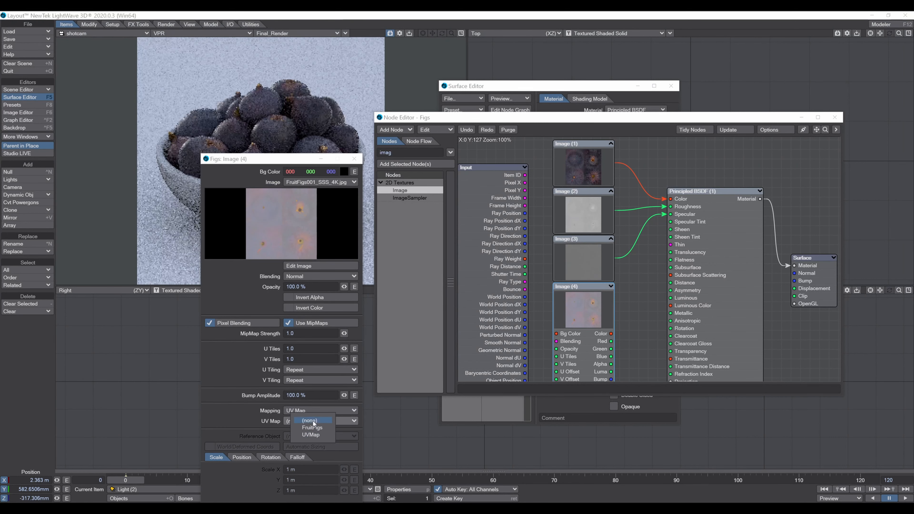
left_click(314, 430)
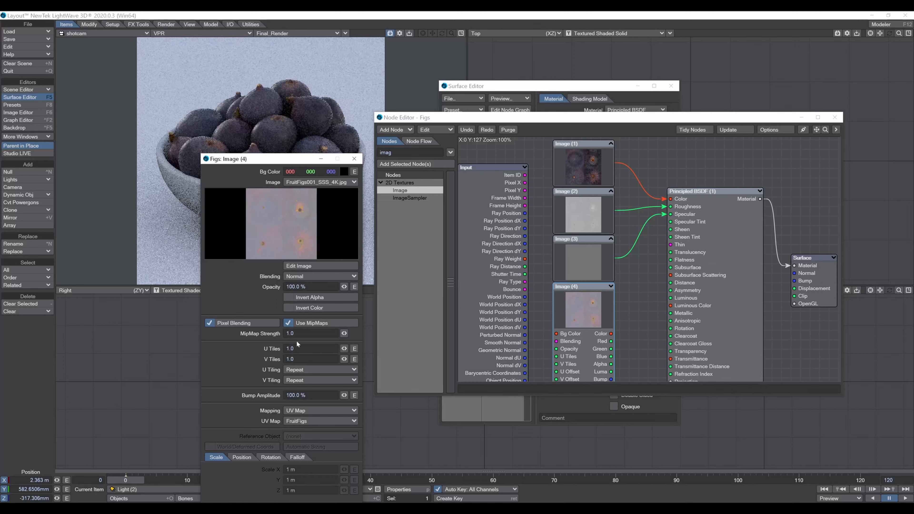
Close the SSS node's properties, connect its Color output to the Principled BSDF's Subsurface Scattering input, and collapse the node
left_click(354, 160)
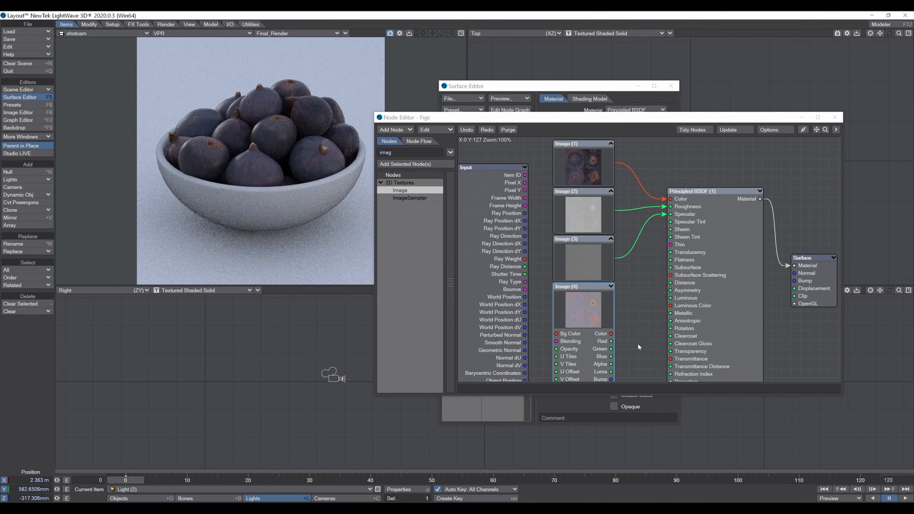
left_click_drag(612, 334, 678, 278)
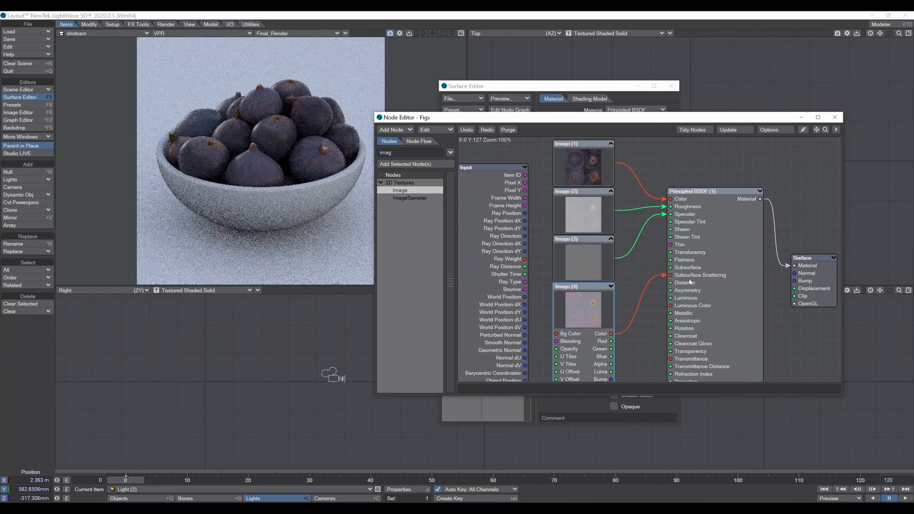
left_click(611, 287)
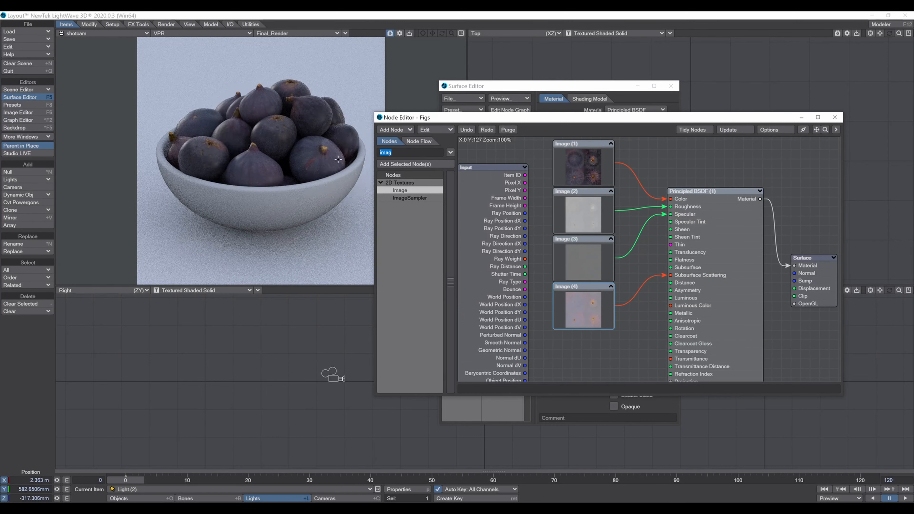
Find the NormalMap node with the filter "norm", add it, and place it below the SSS Image node
type("norm")
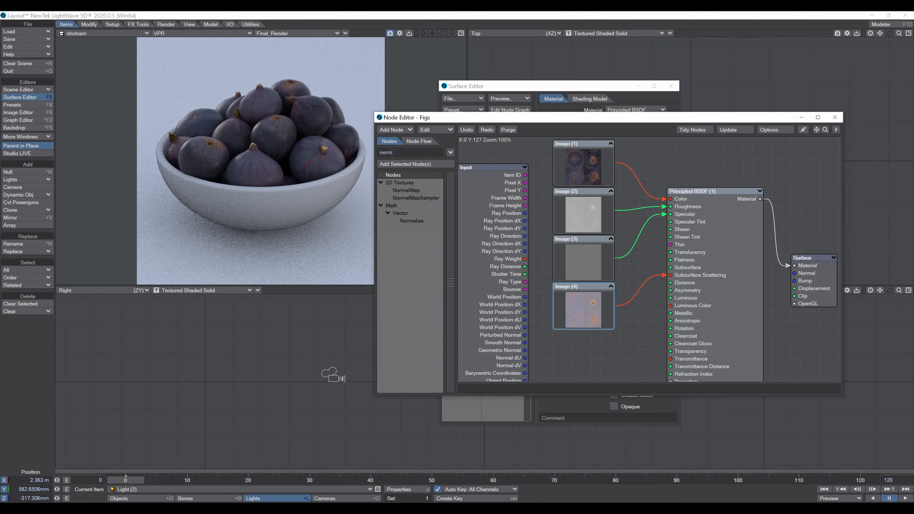
double_click(407, 192)
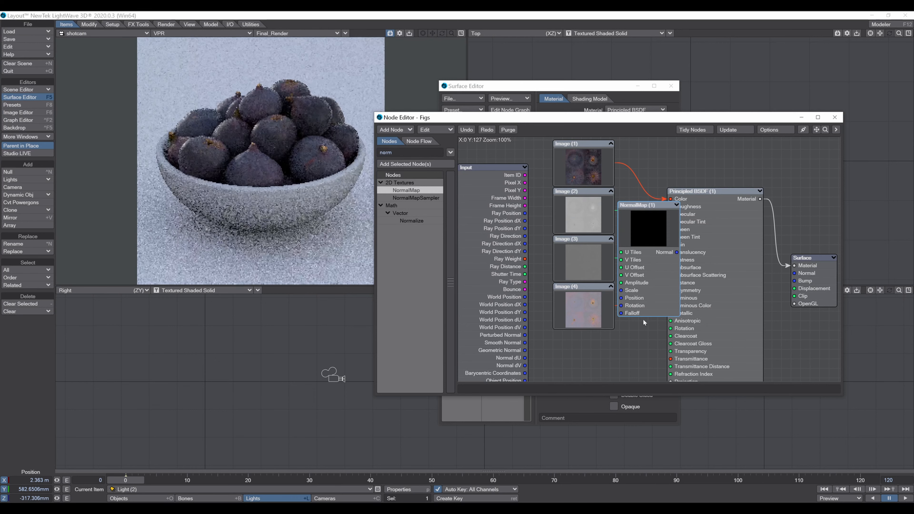
left_click_drag(647, 235, 583, 362)
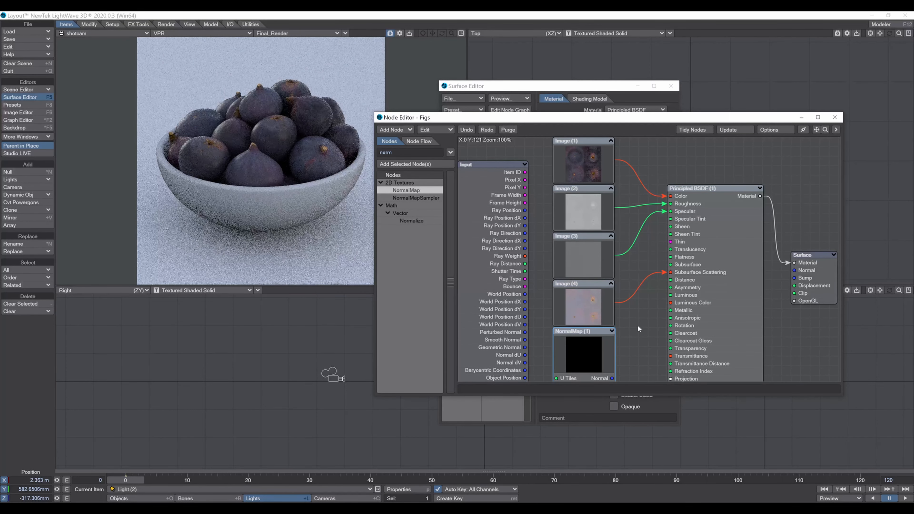
scroll(639, 327, "up", 3)
scroll(638, 328, "down", 9)
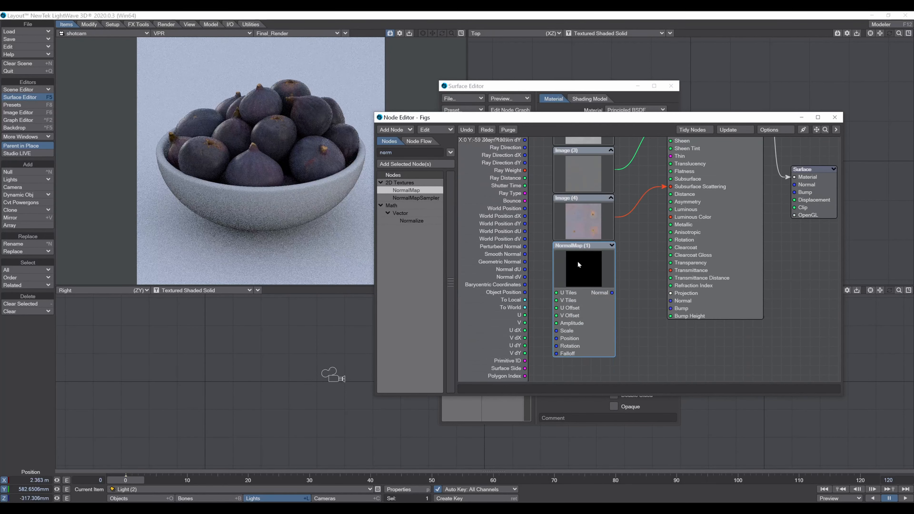
Assign FruitFigs001_NRM_4K.jpg to the NormalMap node and set its mapping to UV Map with the FruitFigs UV map
double_click(578, 262)
left_click(301, 172)
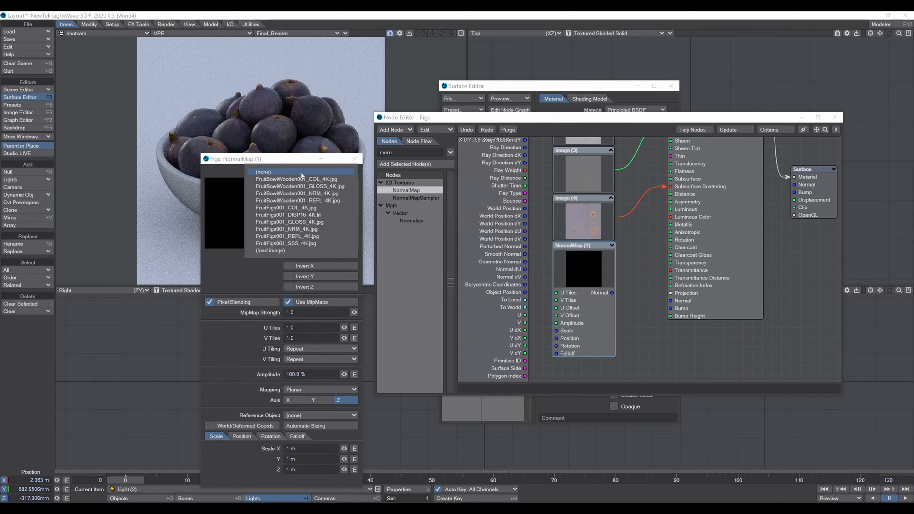
left_click(294, 230)
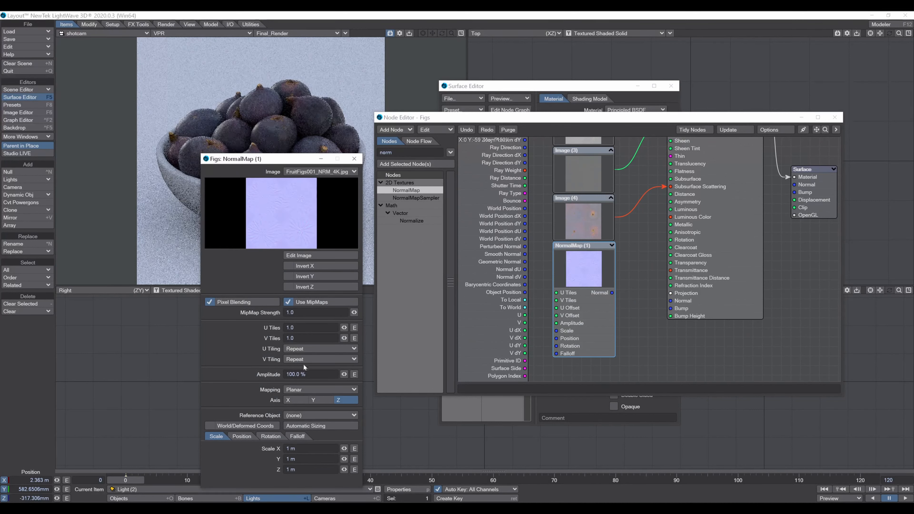
left_click(311, 390)
left_click(307, 425)
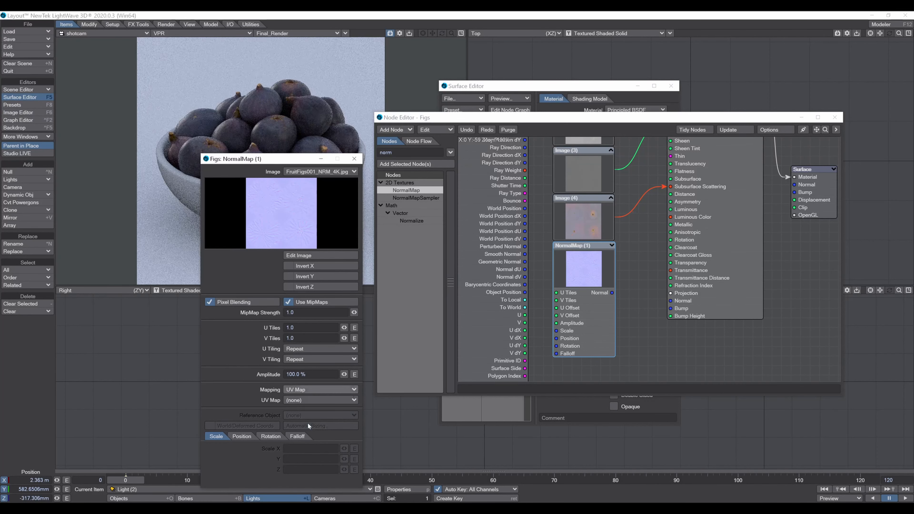
left_click(307, 399)
left_click(306, 406)
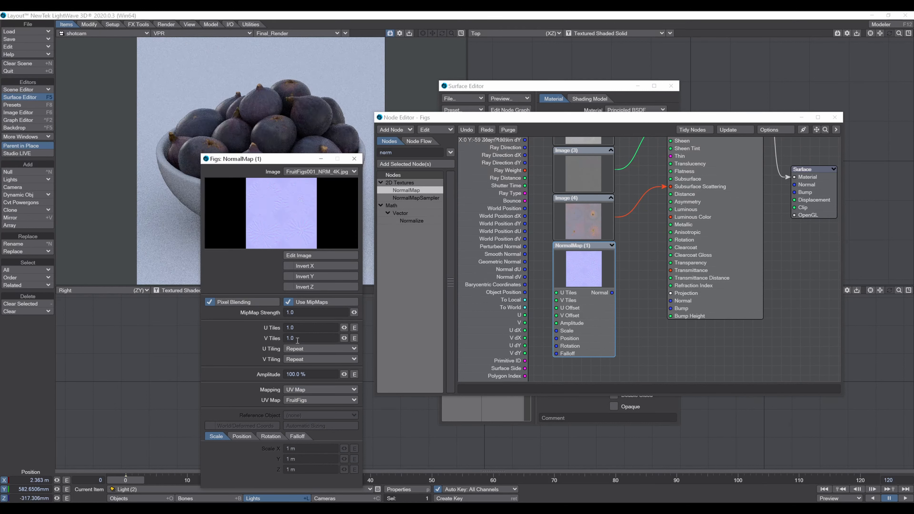
Switch Invert Y on and off again, close the properties, and connect the NormalMap's Normal output to the Principled BSDF's Normal input
left_click(289, 277)
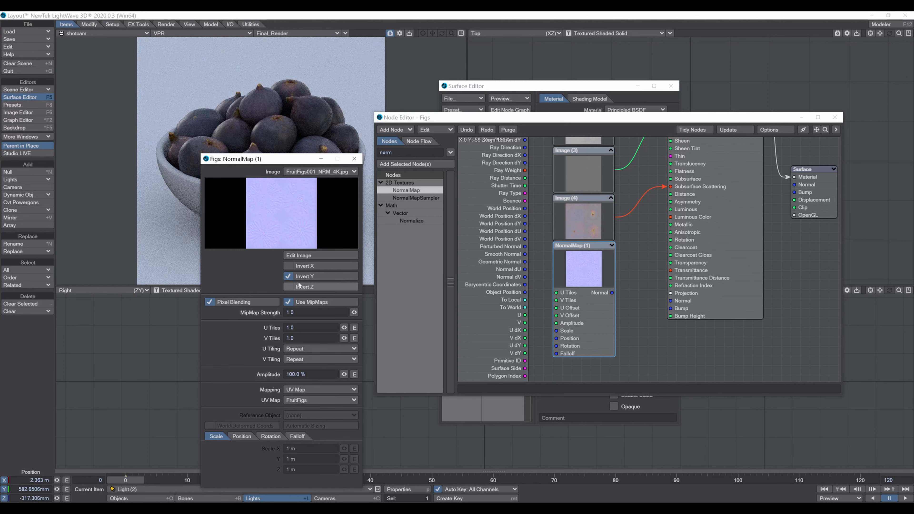
left_click(288, 277)
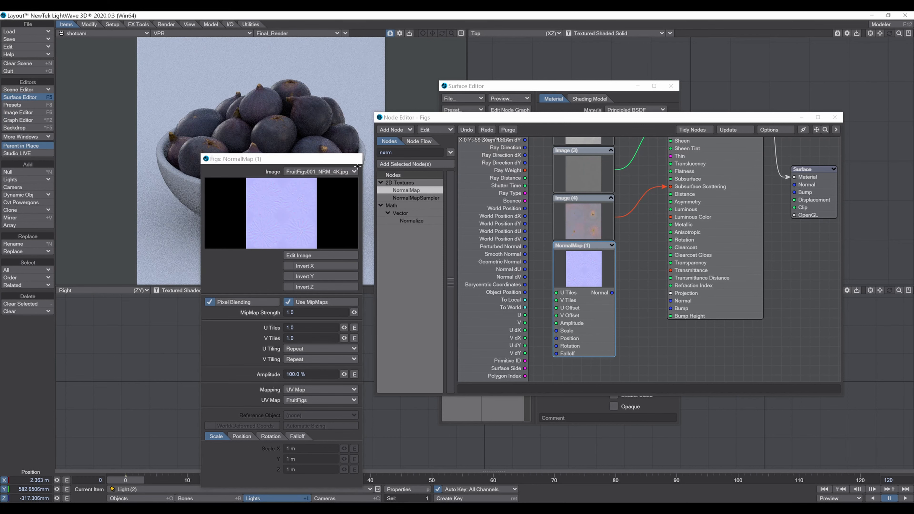
left_click(354, 159)
left_click_drag(612, 292, 670, 300)
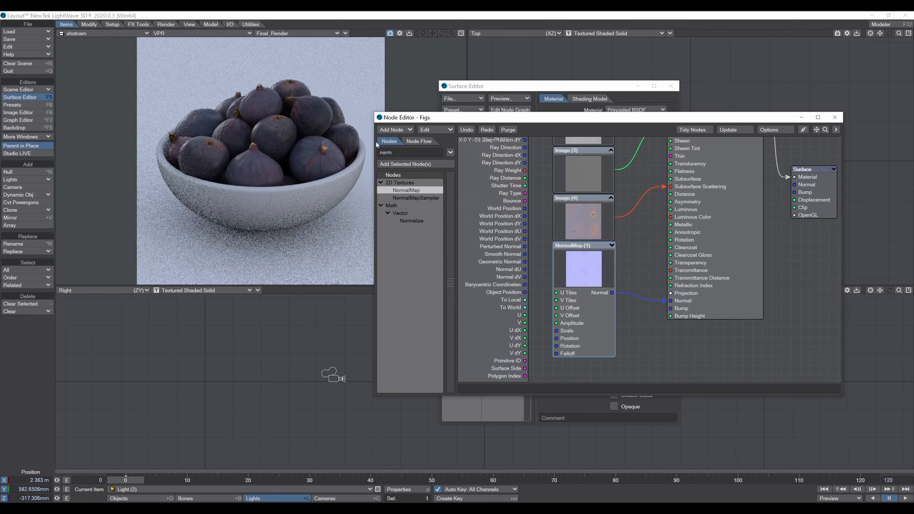
Open the gloss Image node's FruitFigs001_GLOSS_4K.jpg in the Image Editor, clear of the render preview, and display its editing controls
scroll(615, 164, "up", 4)
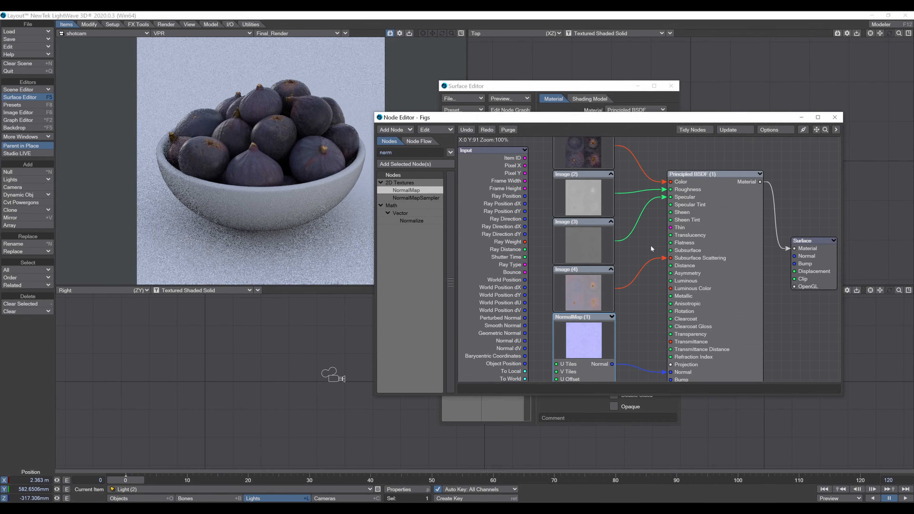
scroll(650, 248, "up", 3)
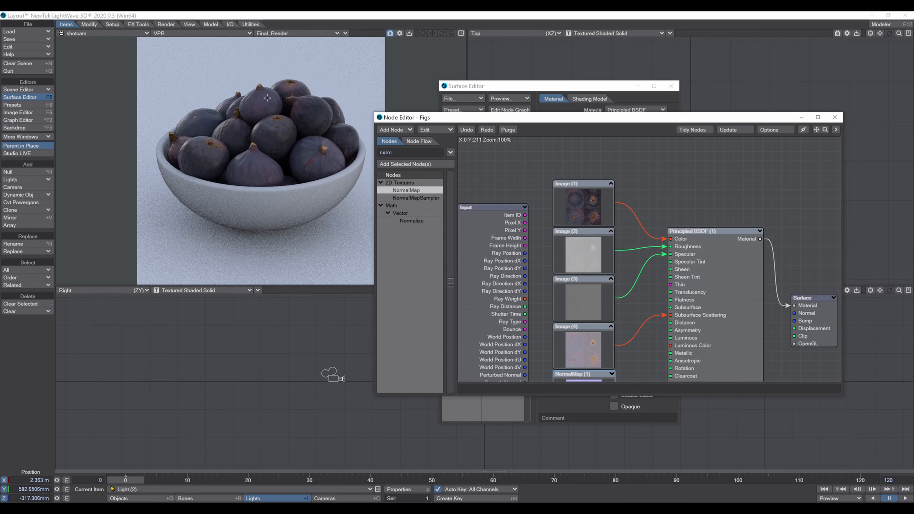
double_click(585, 254)
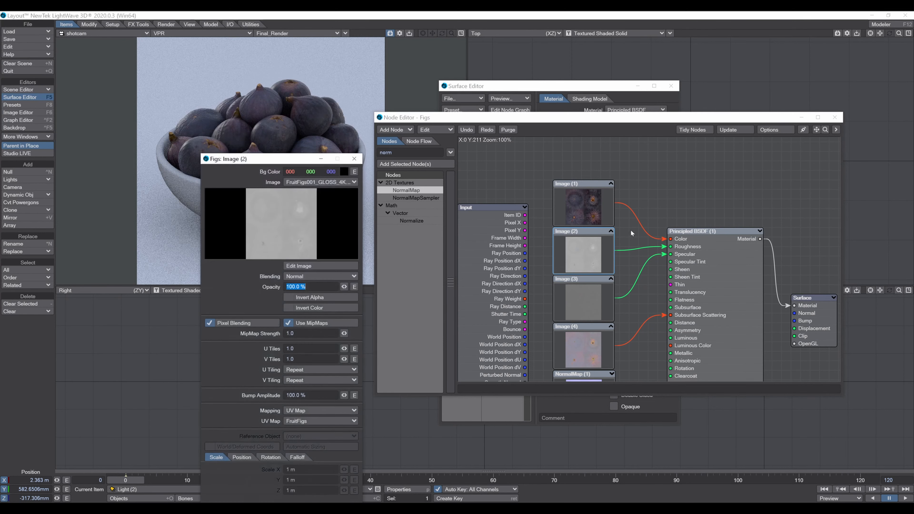
left_click_drag(302, 158, 532, 144)
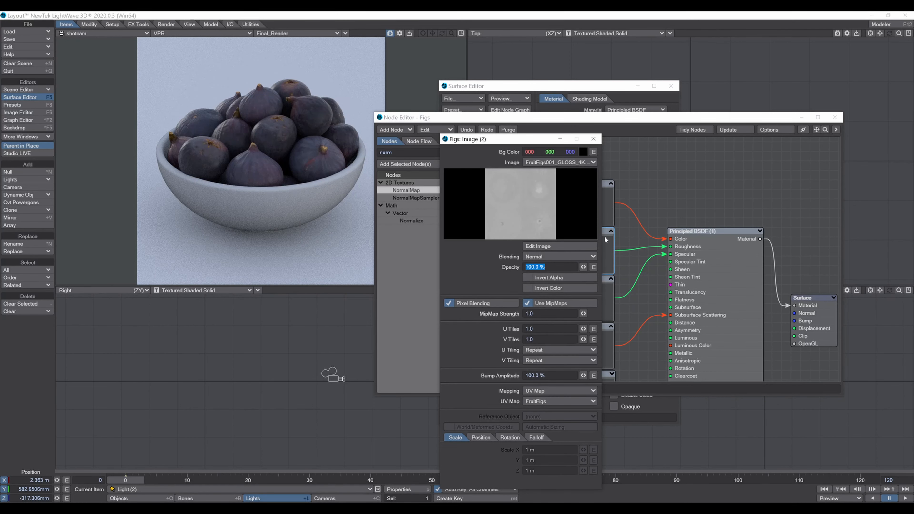
left_click(542, 246)
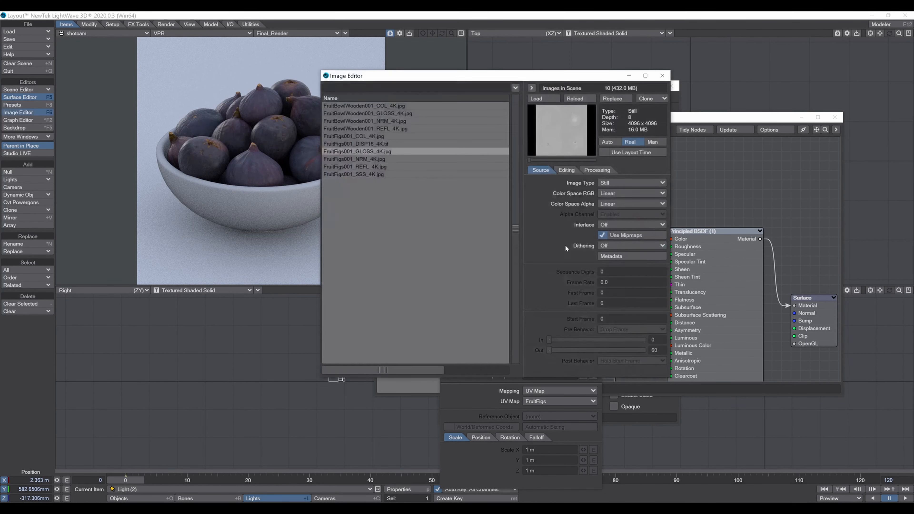
left_click_drag(432, 76, 225, 191)
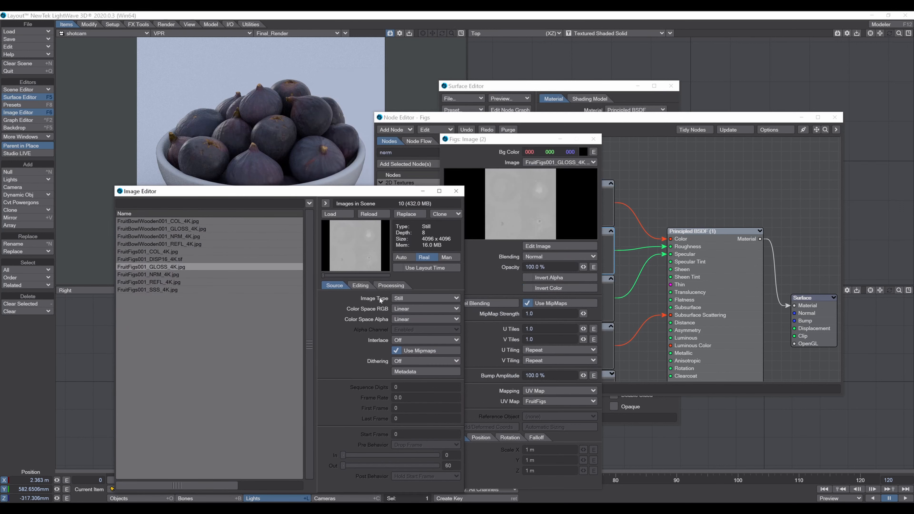
left_click(362, 285)
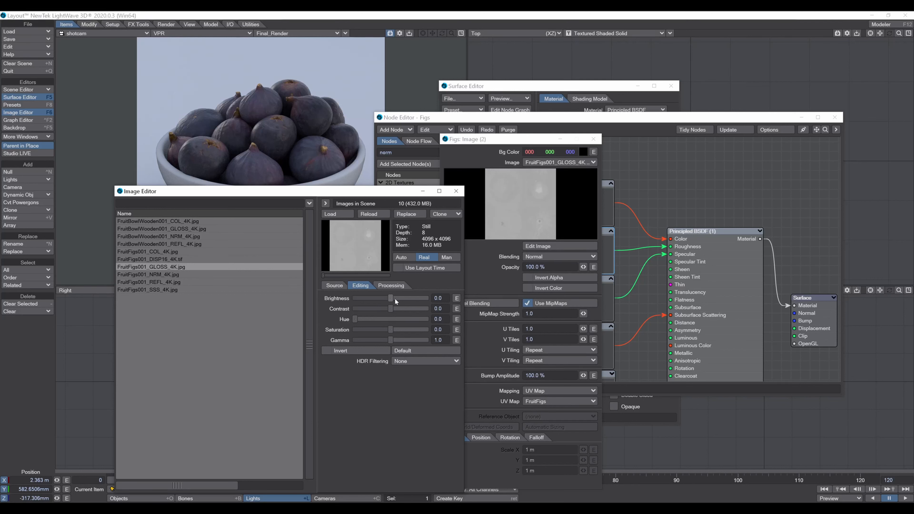
Test the gloss image's Brightness at about 0.84 and about -0.81, and reset it to 0
left_click_drag(395, 296, 421, 297)
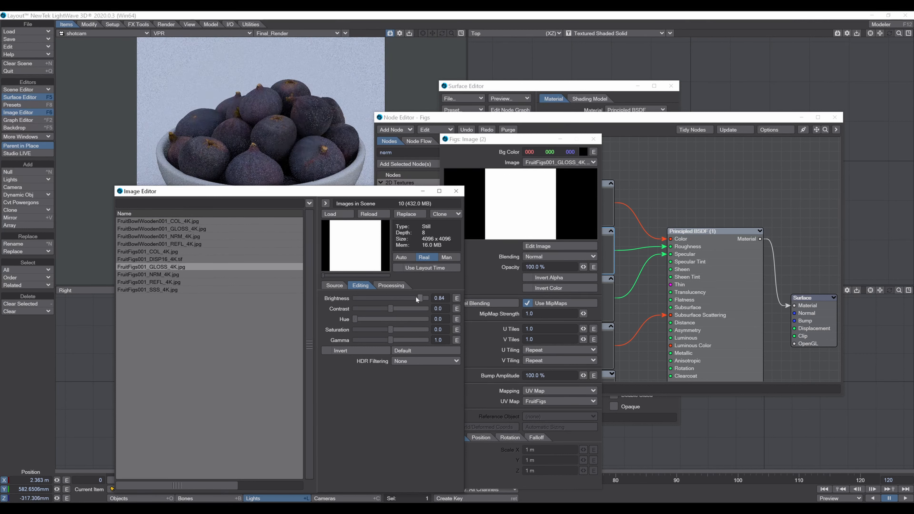
left_click_drag(417, 298, 362, 300)
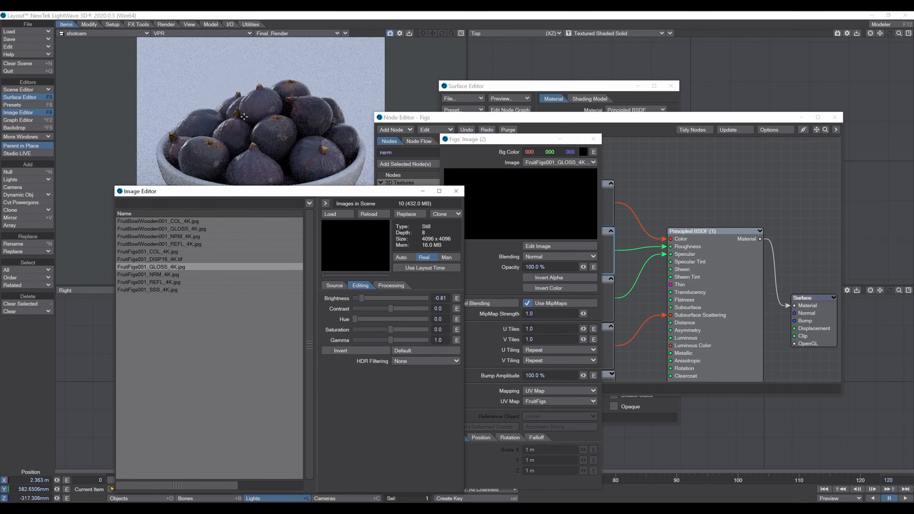
left_click(445, 298)
type("0")
key("Tab")
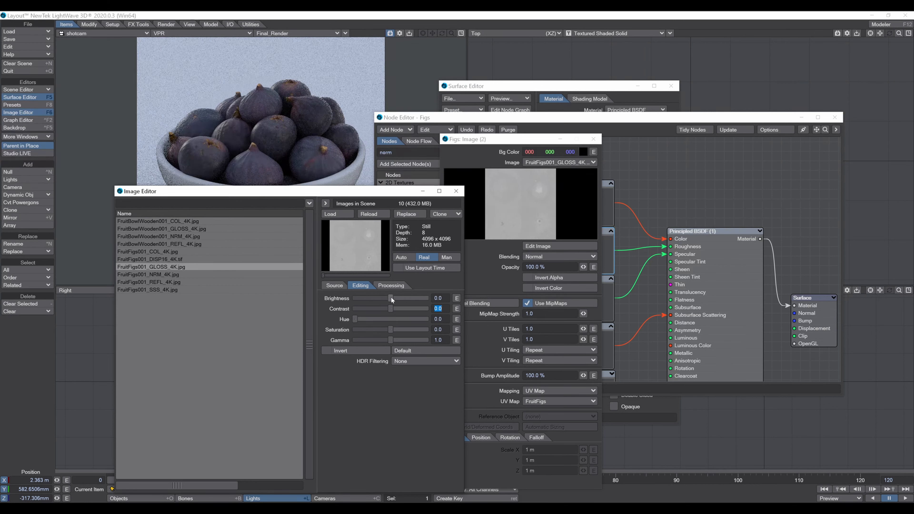
Set the gloss image's Brightness to about -0.11 and Contrast to about 0.12, and close the Image Editor and node properties
left_click_drag(390, 297, 389, 297)
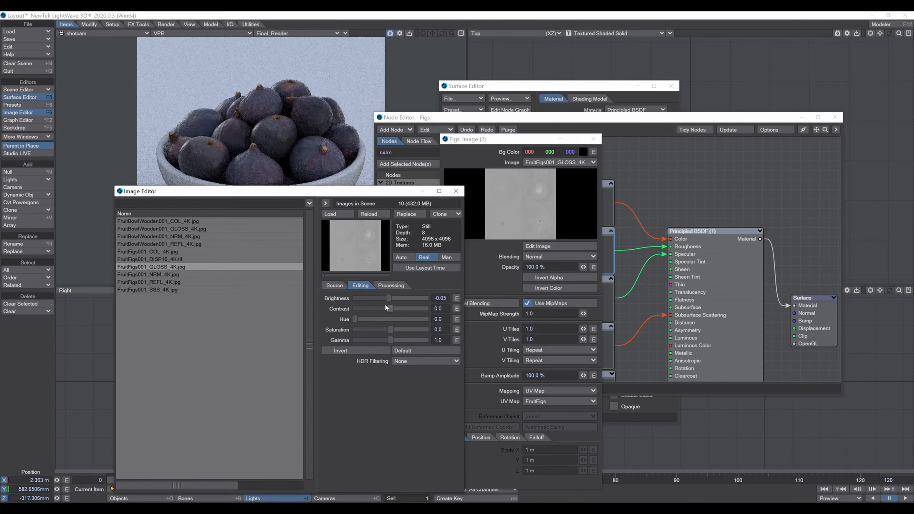
left_click_drag(389, 298, 387, 298)
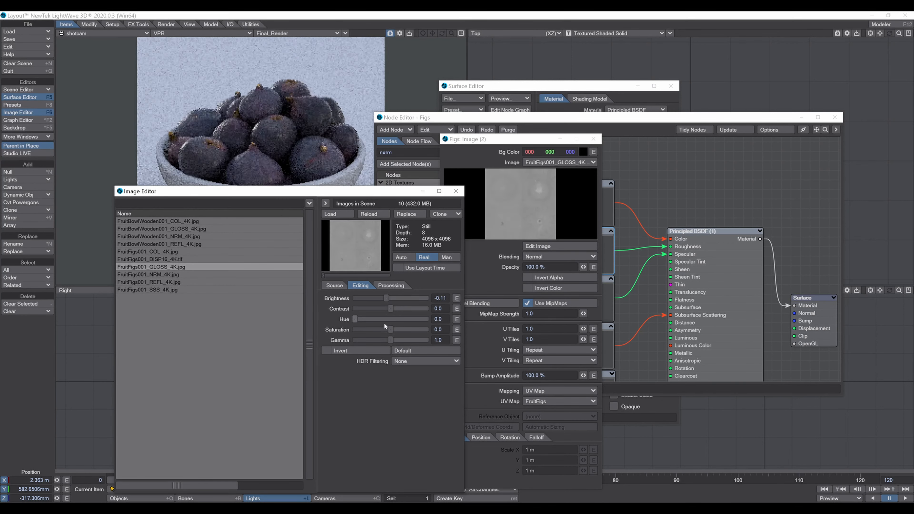
left_click_drag(391, 309, 395, 310)
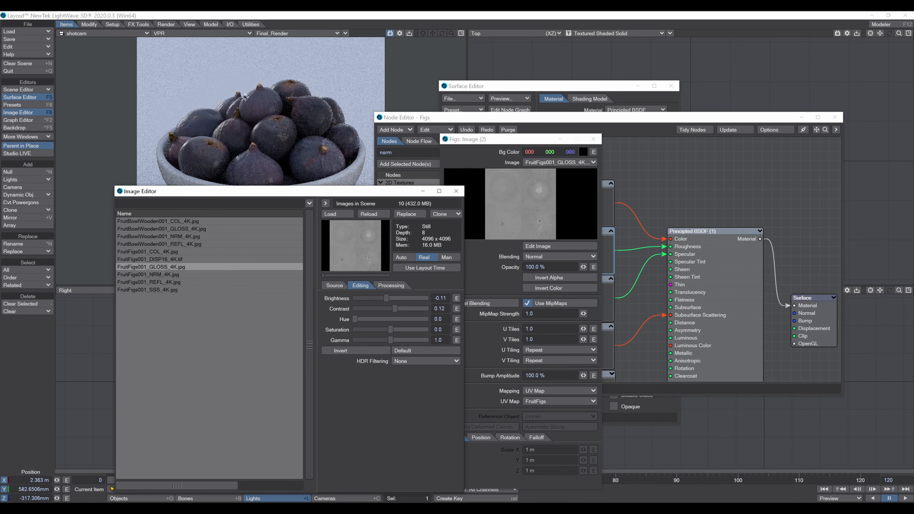
left_click(456, 191)
left_click(594, 139)
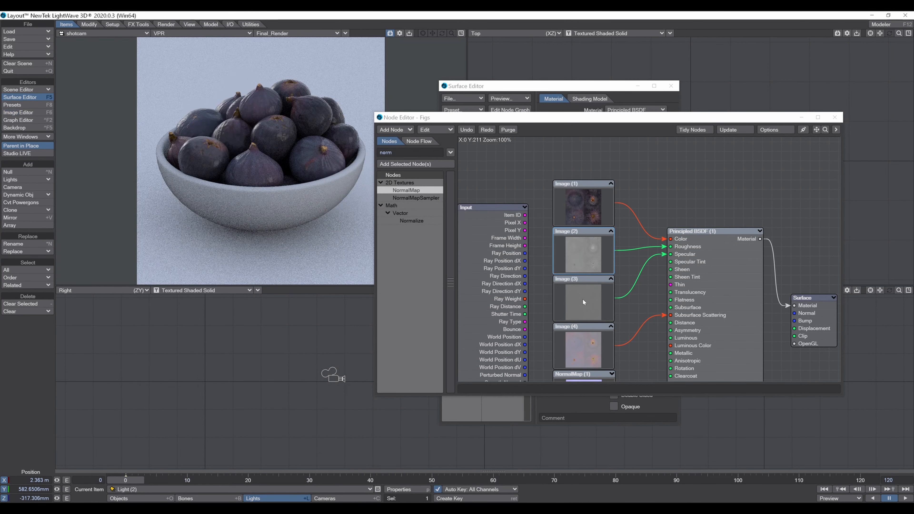
Open the color Image node's FruitFigs001_COL_4K.jpg in the Image Editor and set its Brightness to about 0.04
double_click(579, 205)
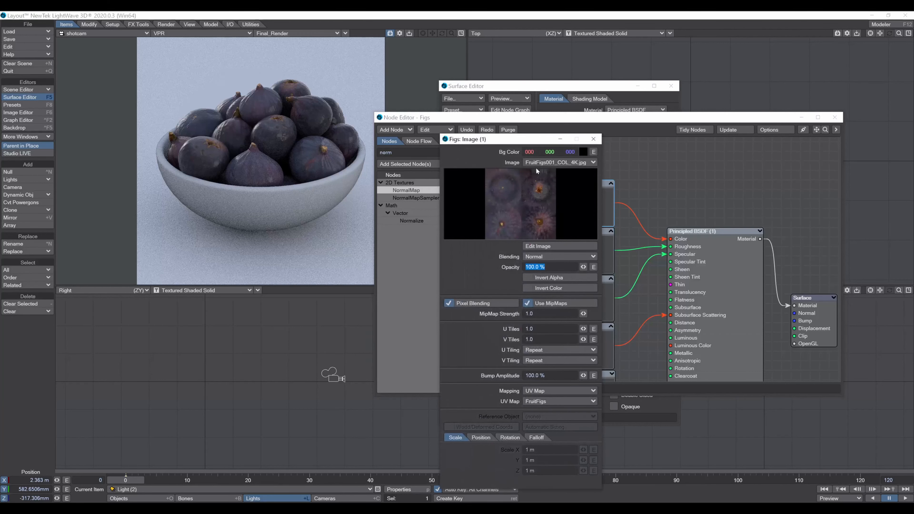
left_click(544, 247)
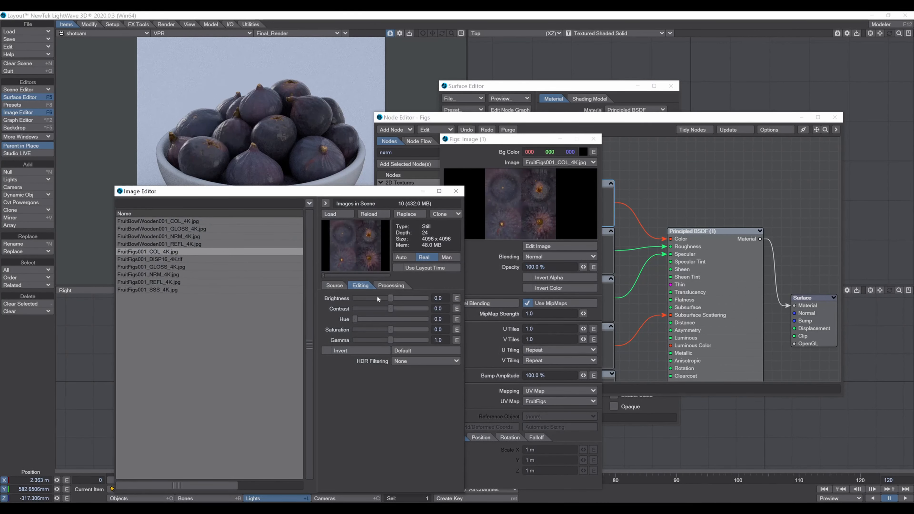
left_click_drag(392, 298, 393, 298)
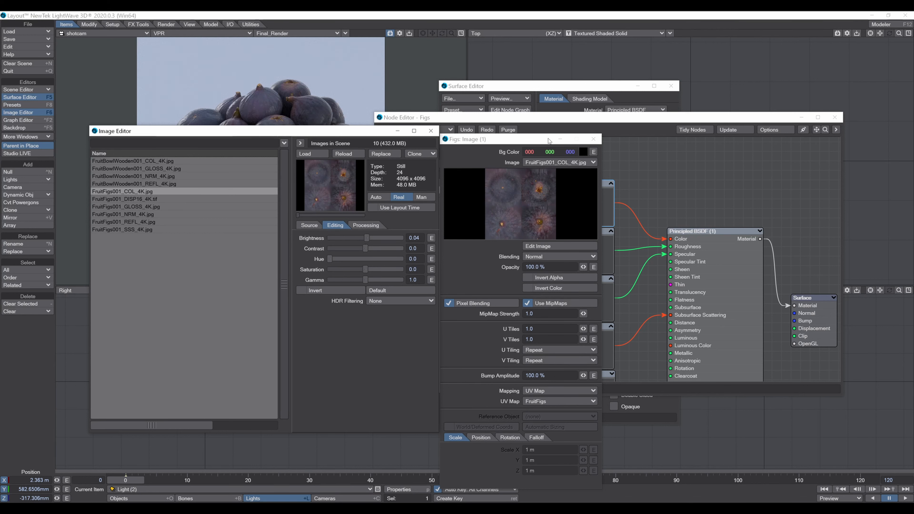
Shift the color node's properties window aside and move the color Image node slightly up, away from the gloss Image node
left_click_drag(546, 140, 459, 166)
left_click(603, 207)
left_click_drag(603, 207, 593, 179)
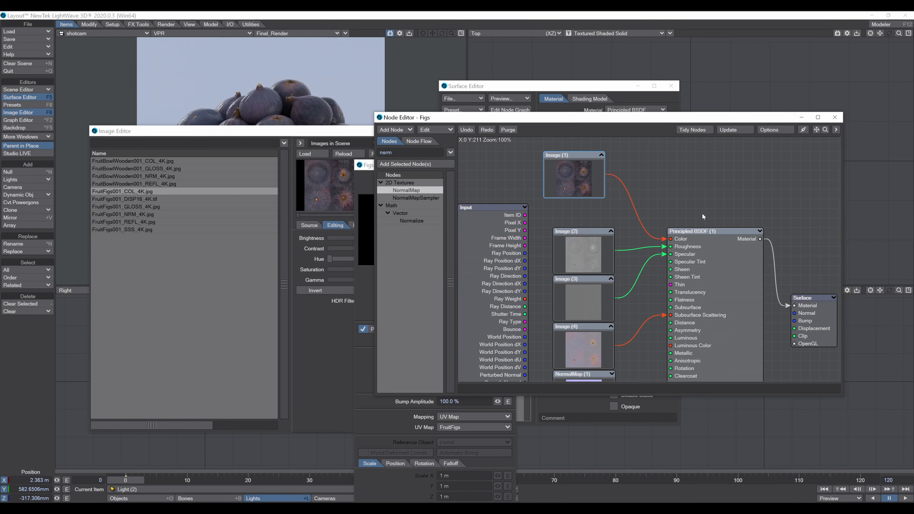
left_click_drag(575, 155, 588, 174)
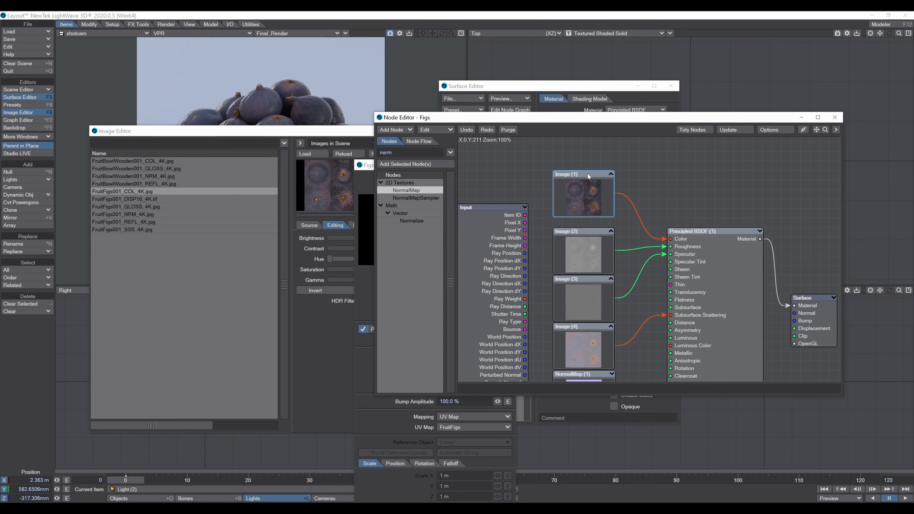
Return to the color image in the Image Editor, and close the editor, the node's properties and the Node Editor
left_click(368, 165)
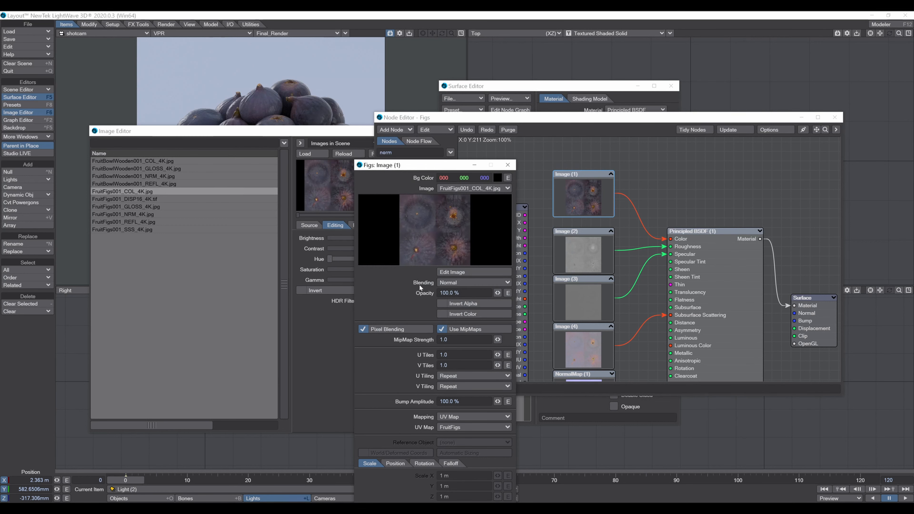
left_click(453, 273)
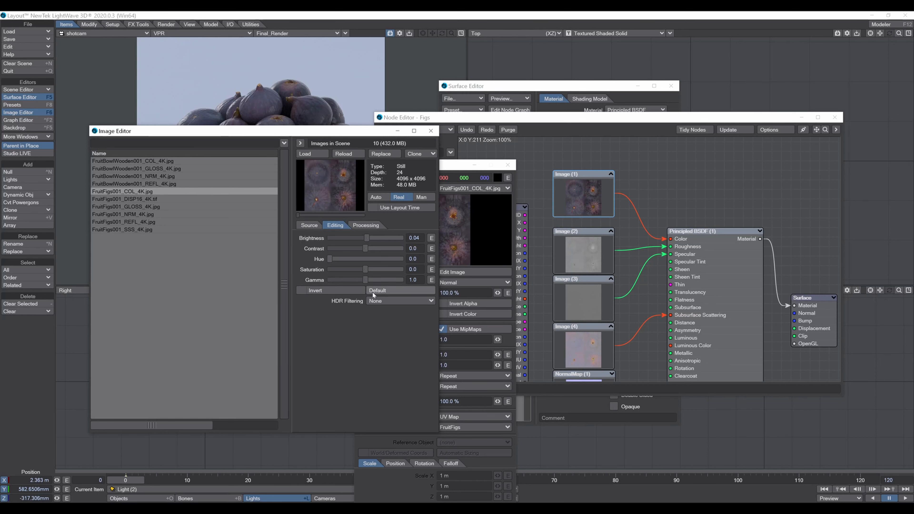
left_click(430, 131)
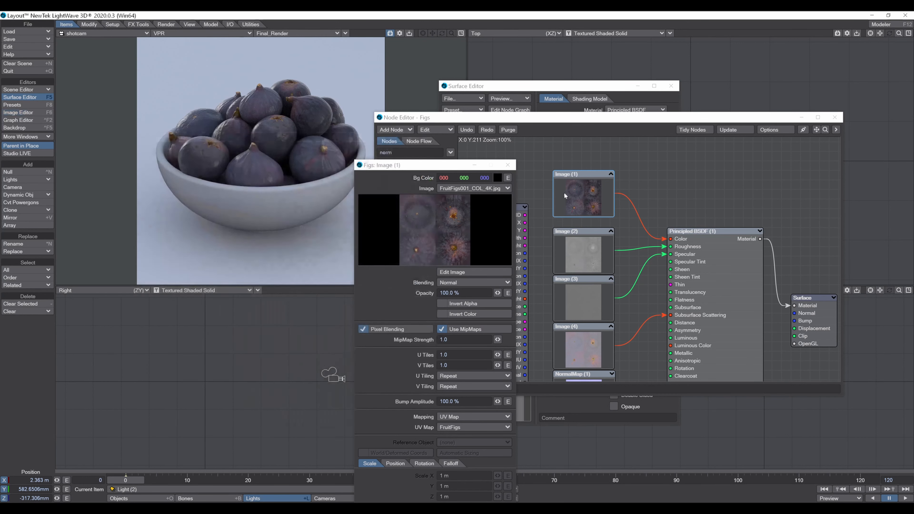
left_click(508, 165)
left_click(835, 118)
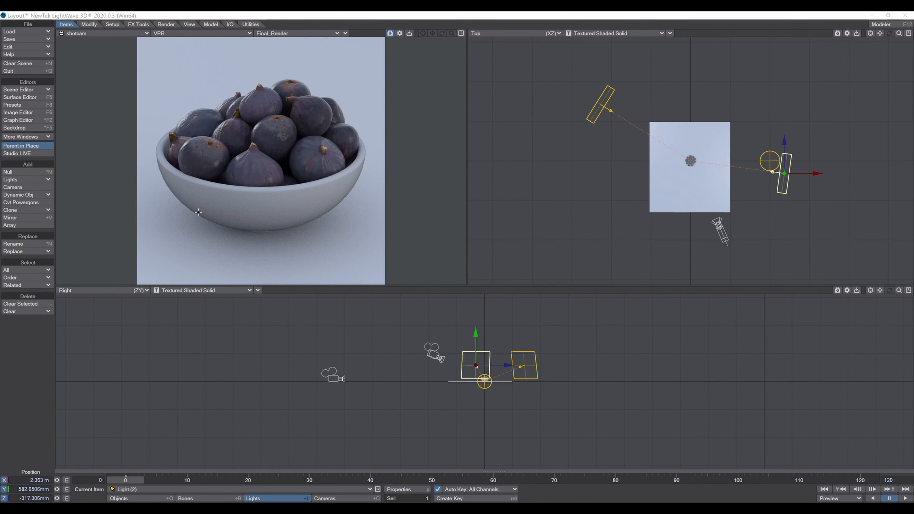
Reopen the Surface Editor, copy the Figs surface and paste it onto the Bowl surface
left_click(35, 98)
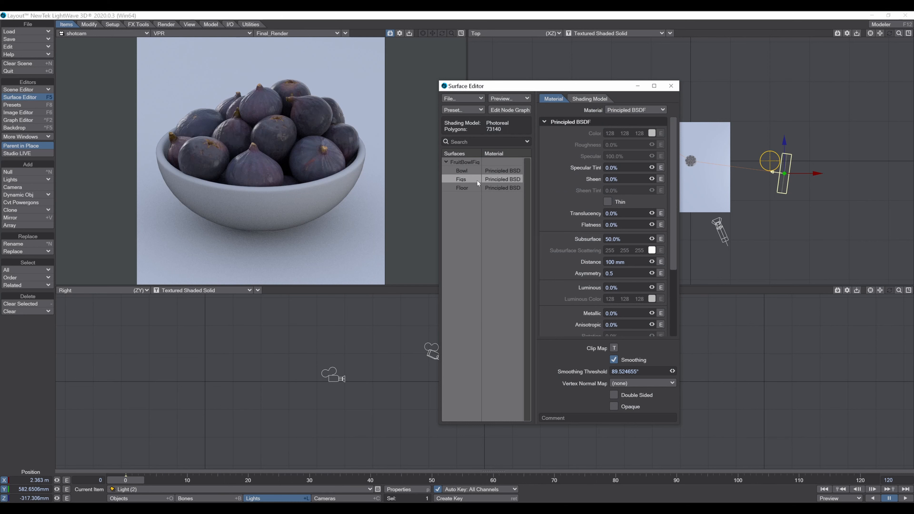
right_click(463, 178)
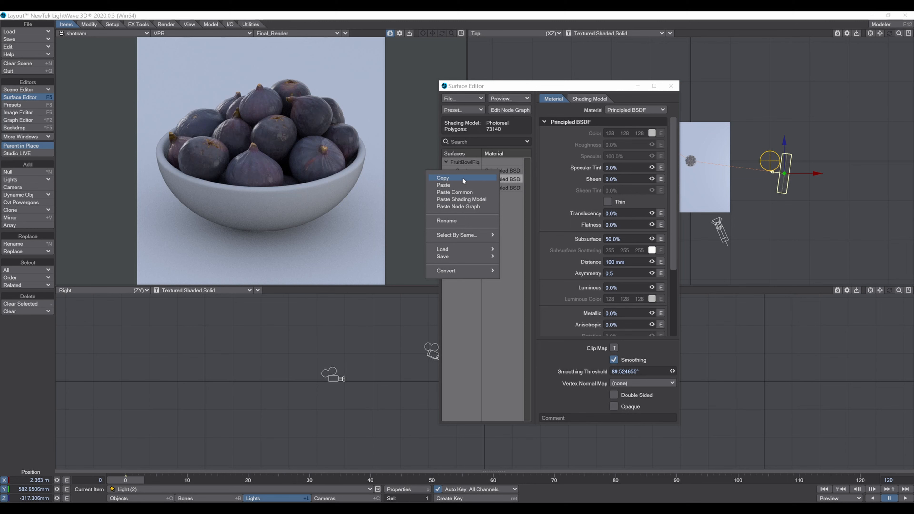
left_click(463, 178)
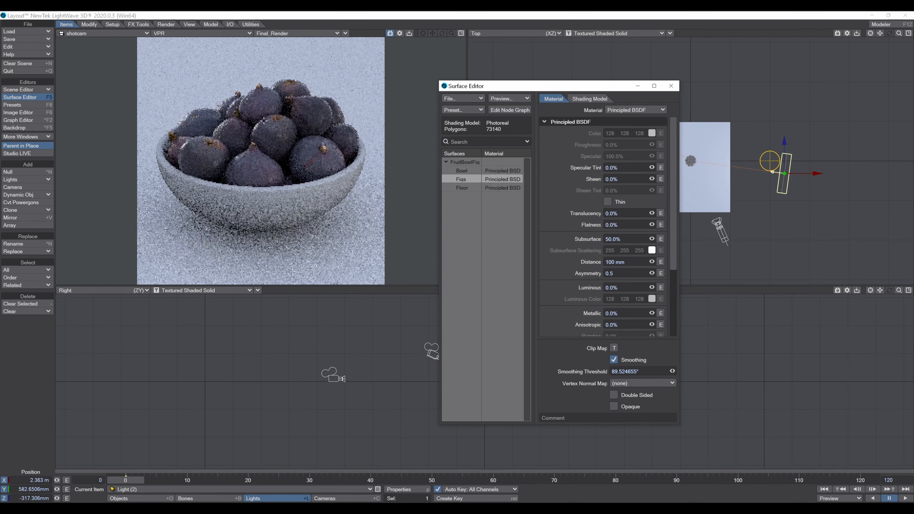
left_click(466, 171)
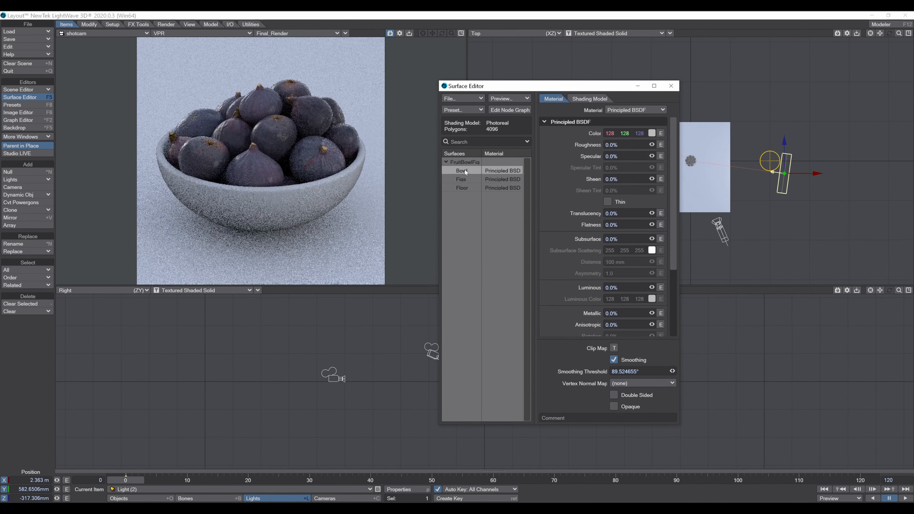
right_click(465, 170)
left_click(455, 177)
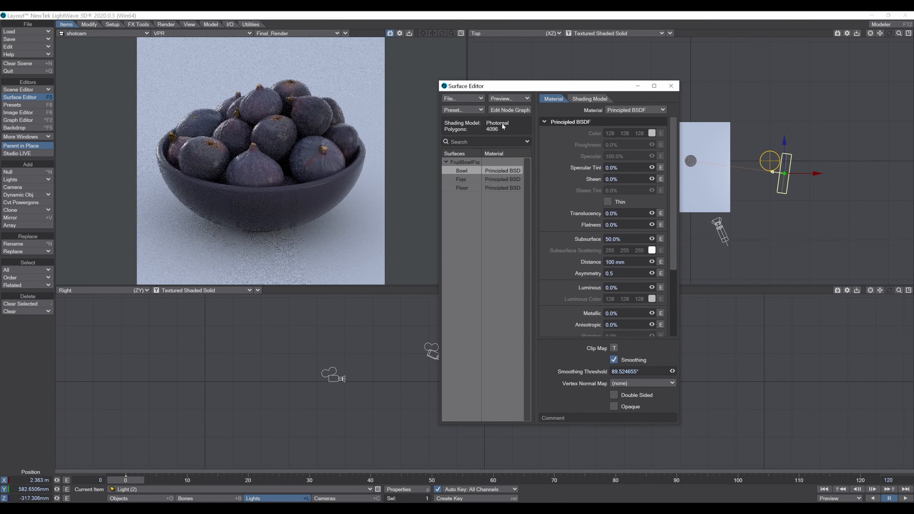
Open the Bowl surface's node graph and set its color Image node to FruitBowlWooden001_COL_4K.jpg, mapped with UVMap
left_click(510, 110)
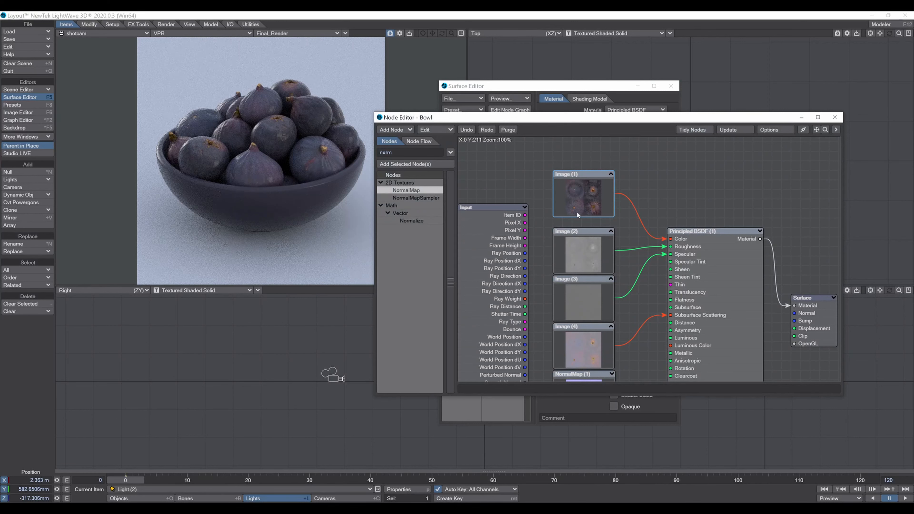
mouse_move(587, 194)
left_mouse_down()
mouse_move(596, 185)
mouse_move(587, 195)
left_mouse_up()
double_click(585, 193)
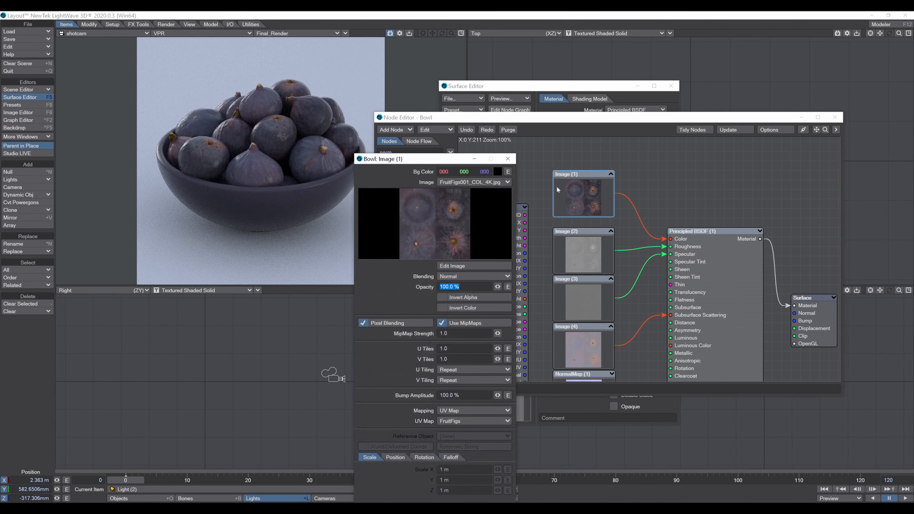
left_click(492, 183)
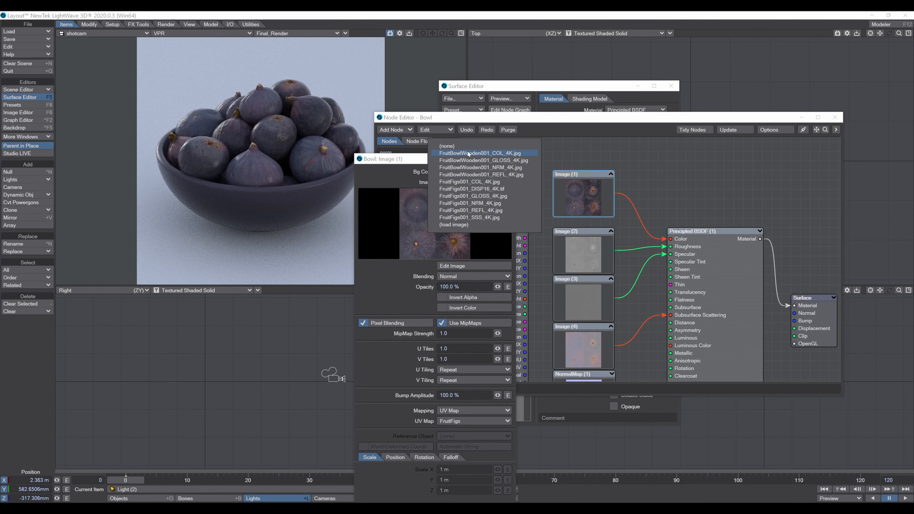
left_click(495, 154)
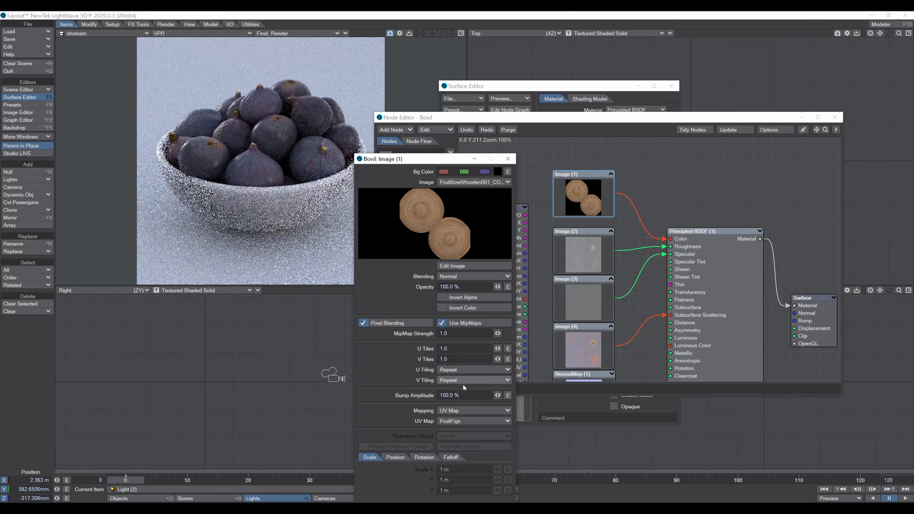
left_click(454, 420)
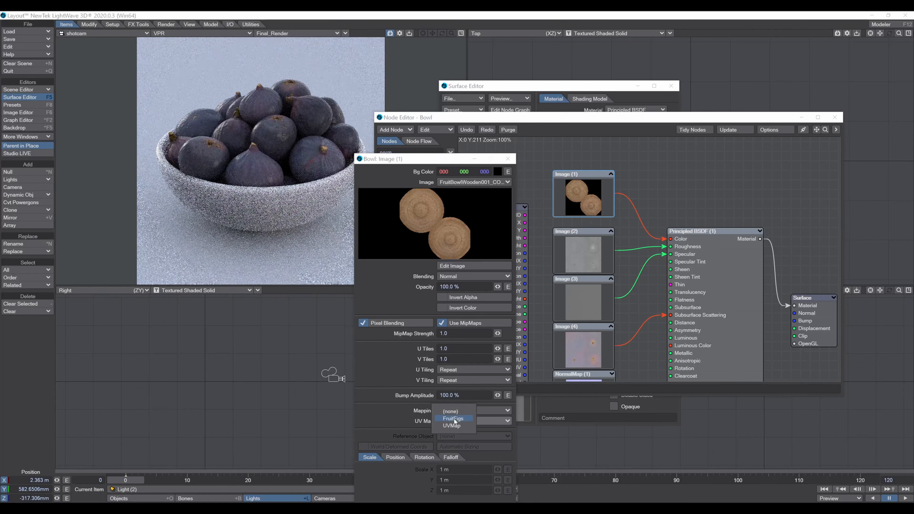
left_click(453, 424)
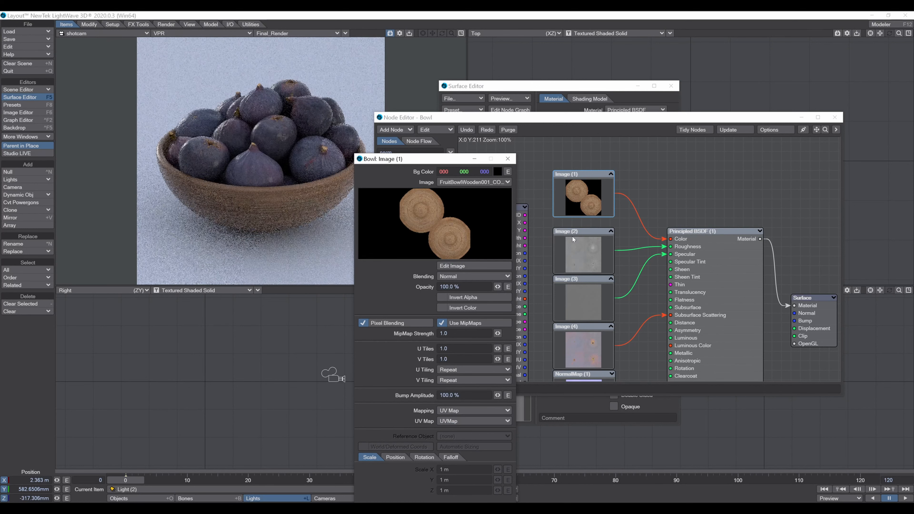
left_click(508, 159)
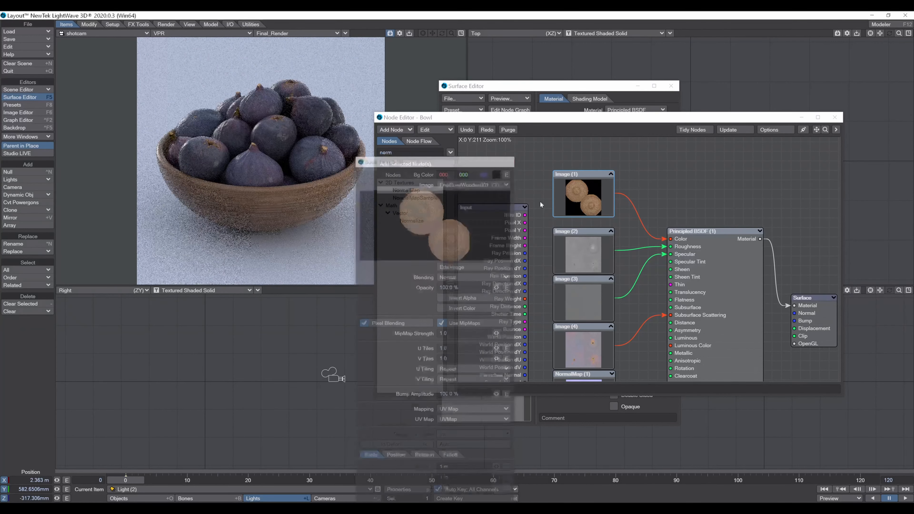
Set the Bowl's roughness Image node to FruitBowlWooden001_GLOSS_4K.jpg, mapped with UVMap
double_click(583, 251)
left_click(473, 182)
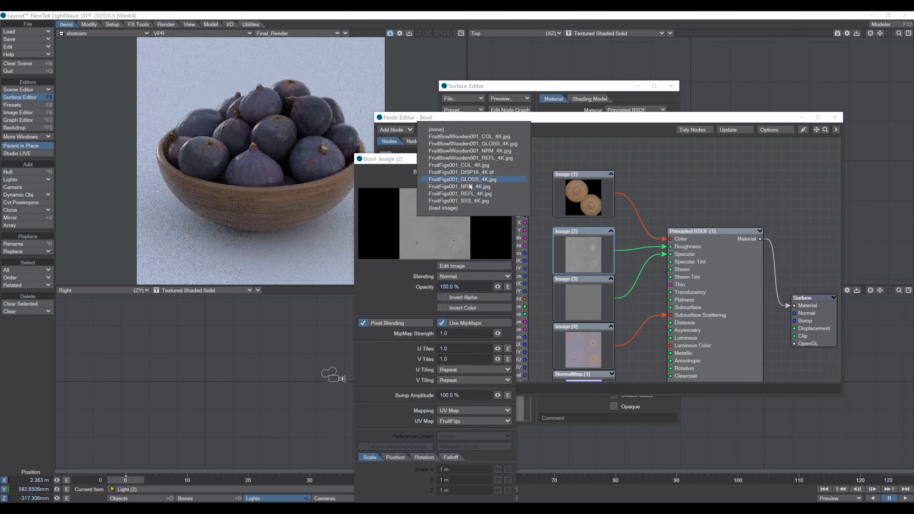
left_click(498, 144)
left_click(458, 420)
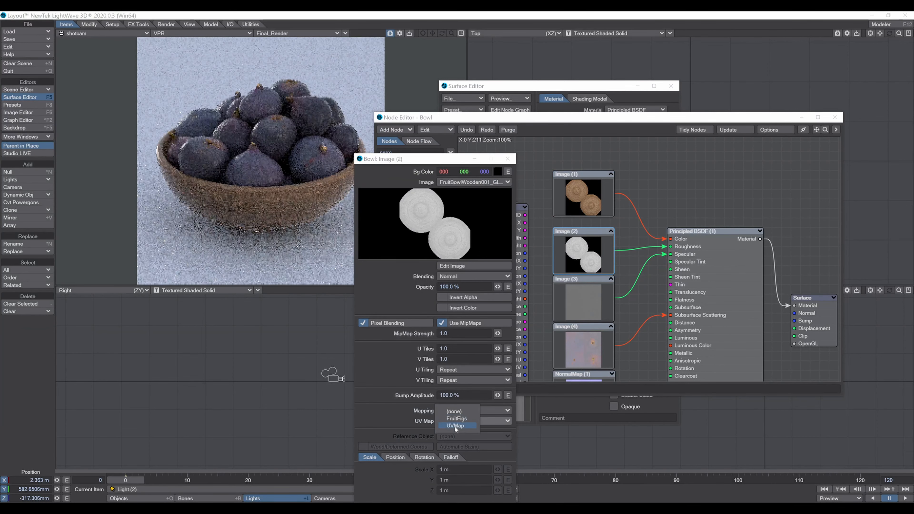
left_click(454, 426)
left_click(508, 159)
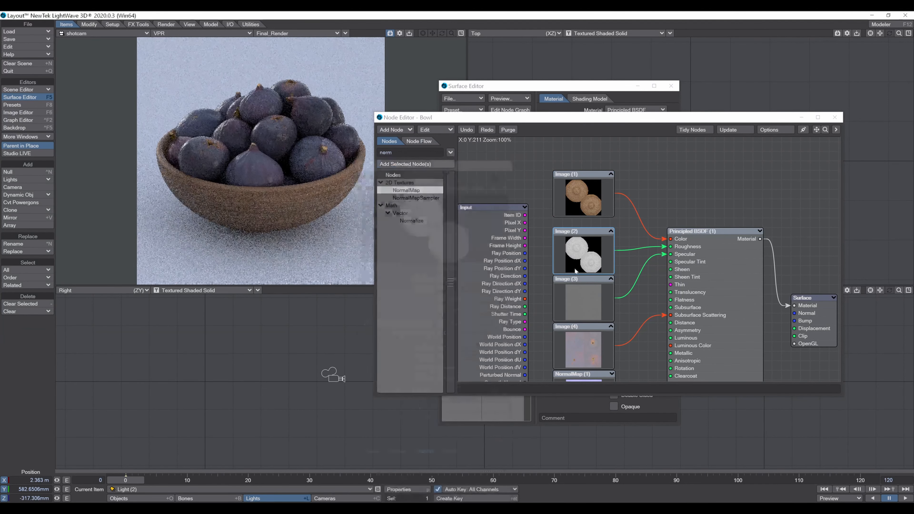
Set the Bowl's specular Image node to FruitBowlWooden001_REFL_4K.jpg, mapped with UVMap
double_click(583, 294)
left_click(488, 179)
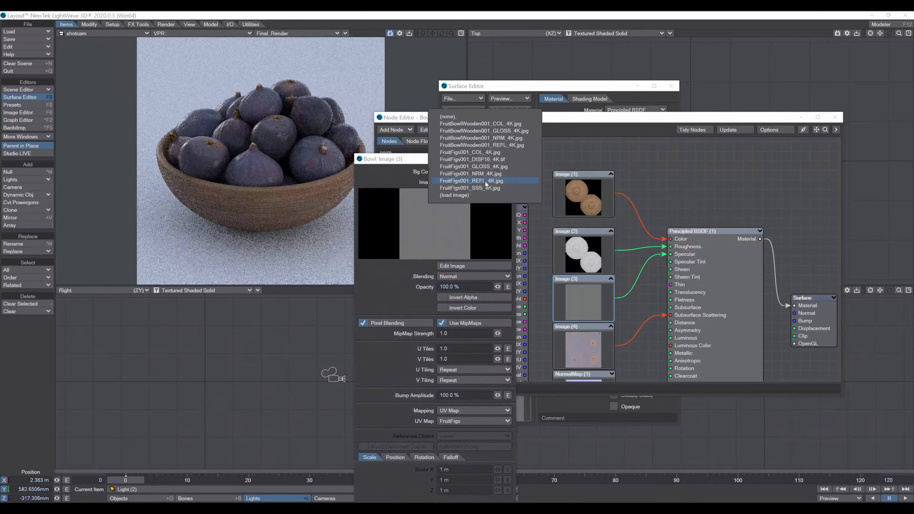
left_click(509, 145)
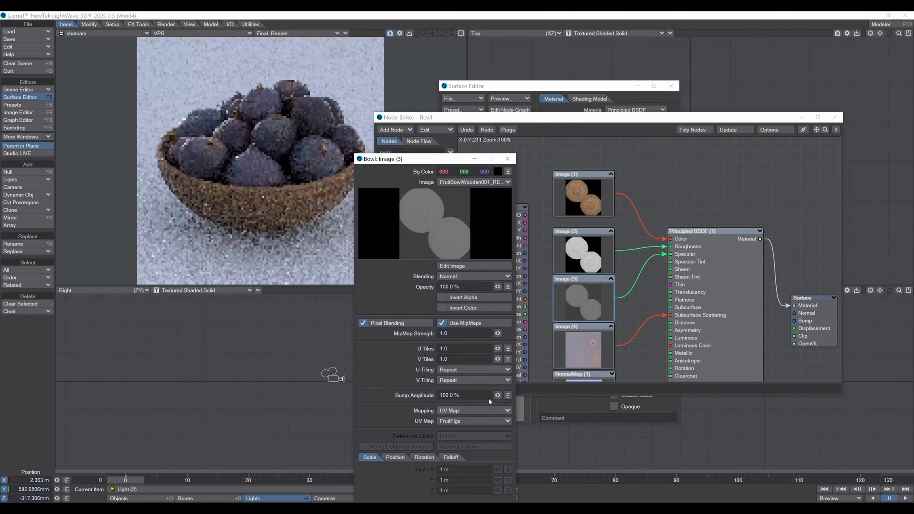
left_click(450, 421)
left_click(451, 428)
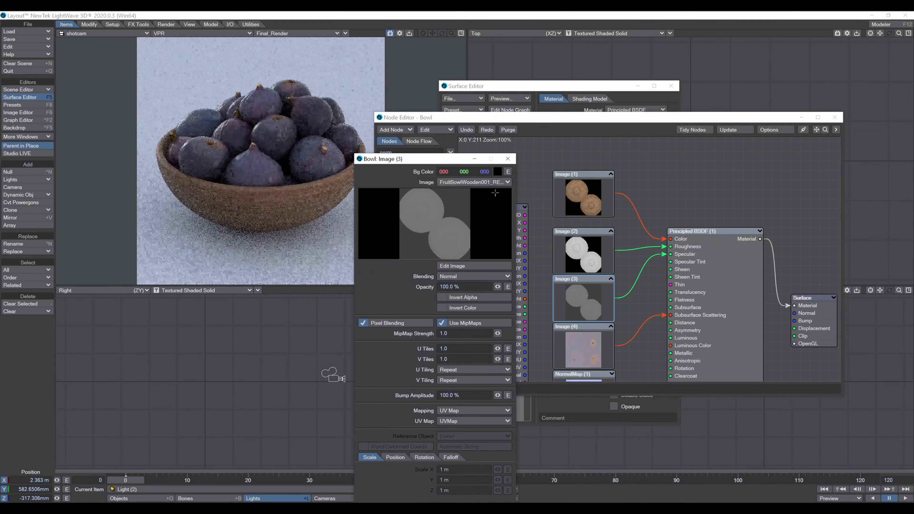
left_click(508, 159)
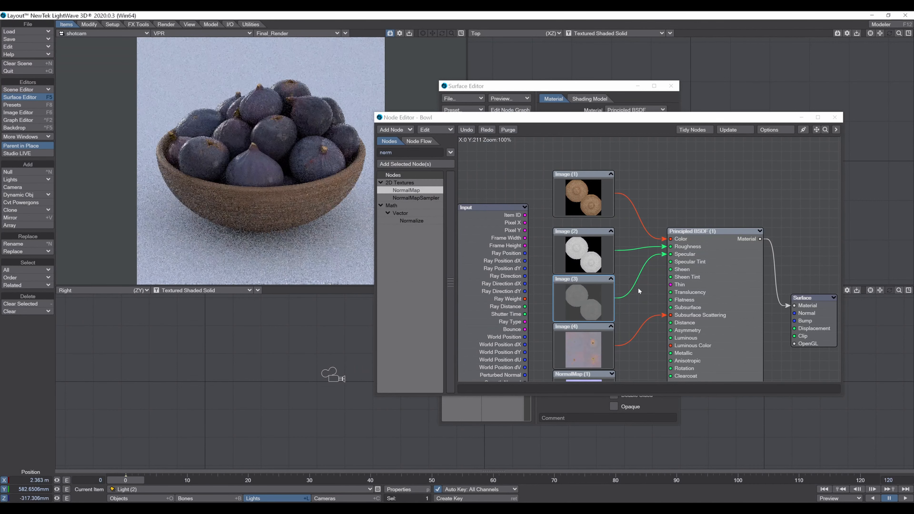
Disconnect the fourth Image node from Subsurface Scattering, and set the NormalMap node to FruitBowlWooden001_NRM_4K.jpg with UVMap
scroll(640, 291, "down", 5)
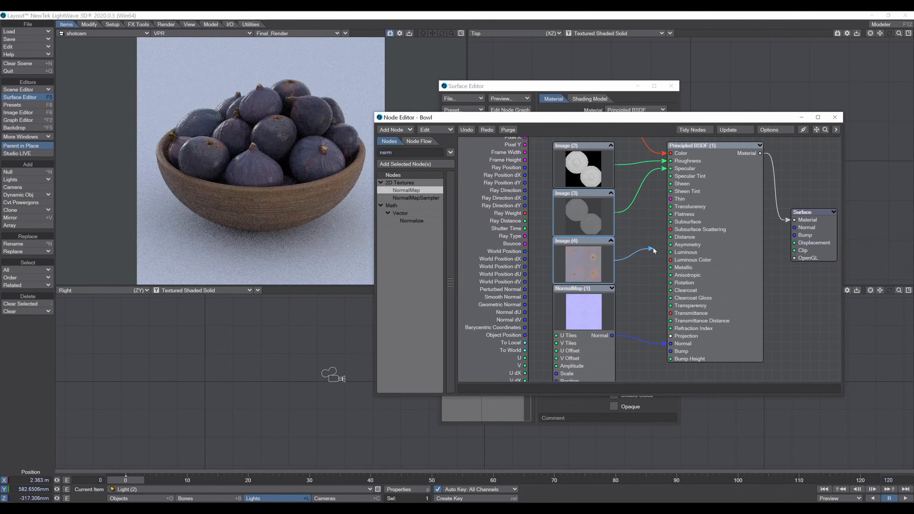
double_click(584, 310)
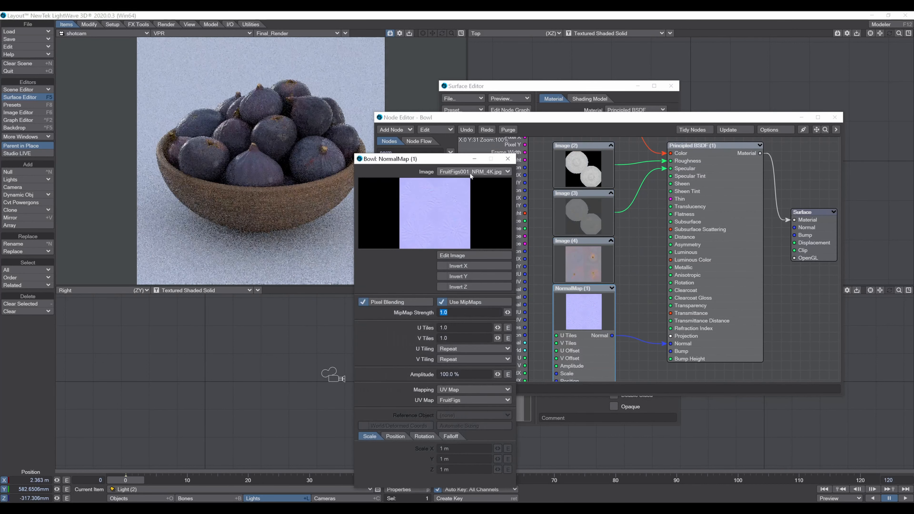
left_click(503, 172)
left_click(484, 135)
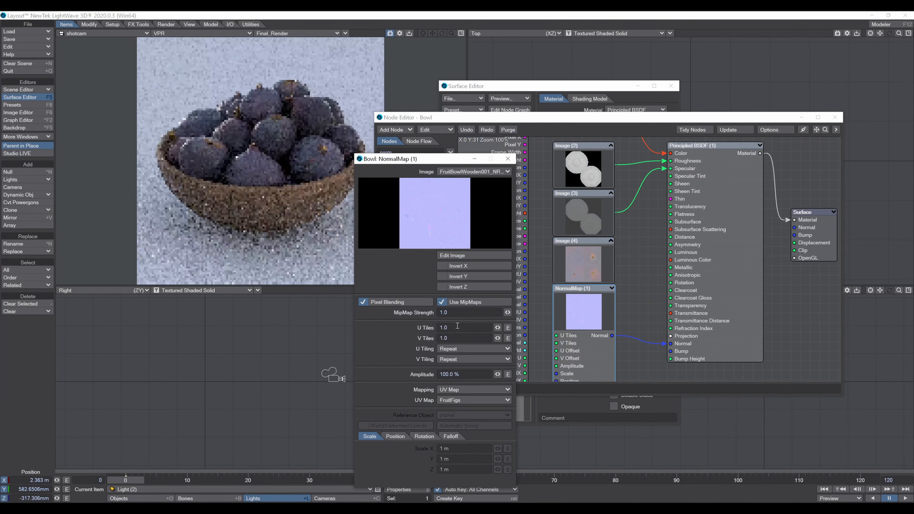
left_click(466, 400)
left_click(455, 406)
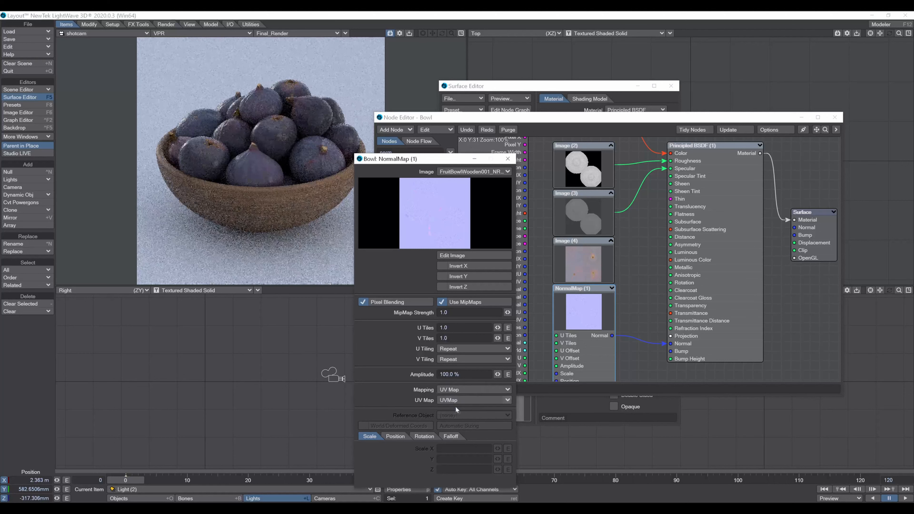
left_click(509, 159)
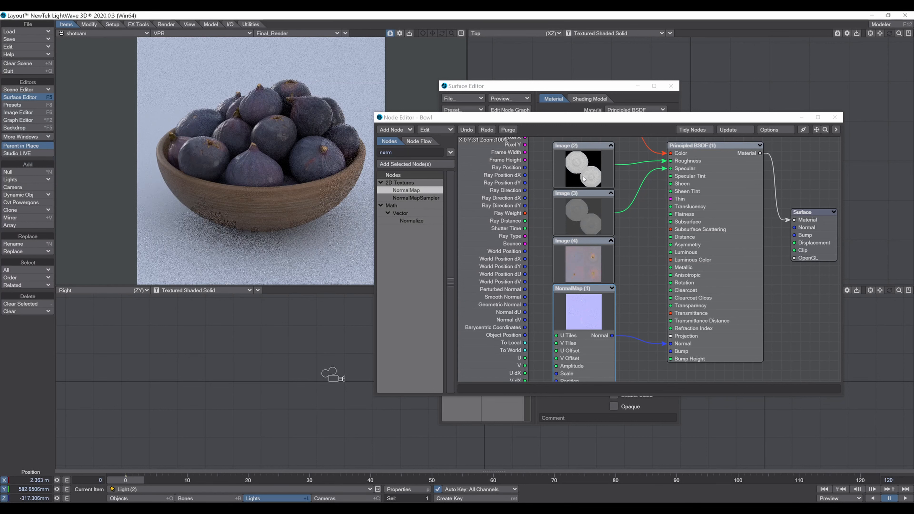
Lower the Brightness of FruitBowlWooden001_GLOSS_4K.jpg to about -0.22 in the Image Editor, and close the image and node editors
double_click(584, 161)
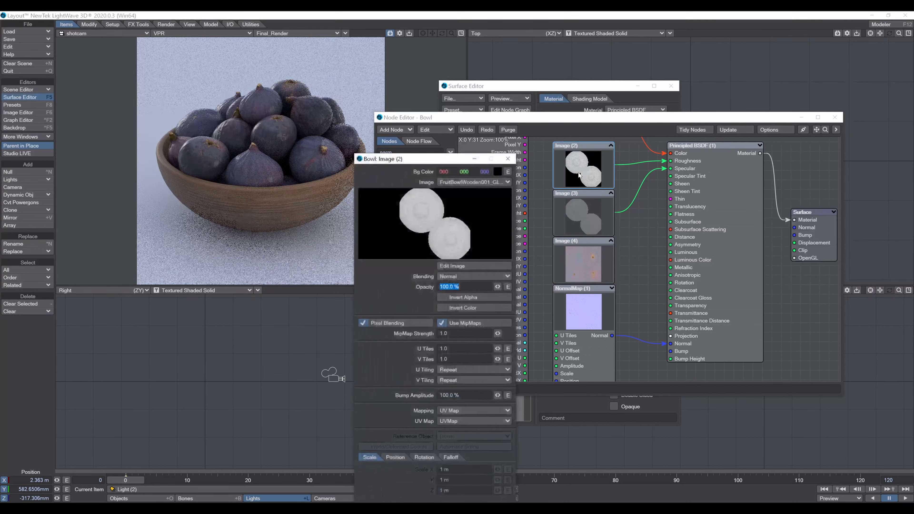
left_click(454, 266)
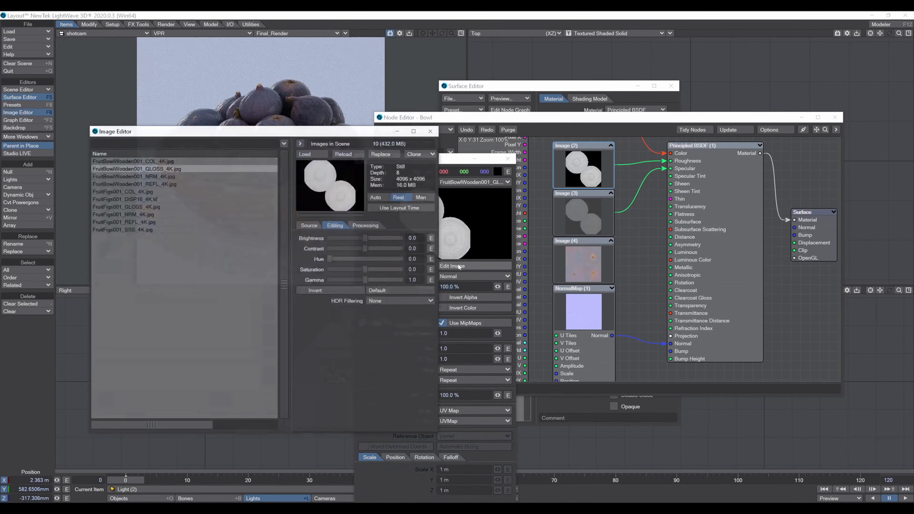
left_click_drag(363, 135, 615, 153)
left_click_drag(617, 258, 609, 258)
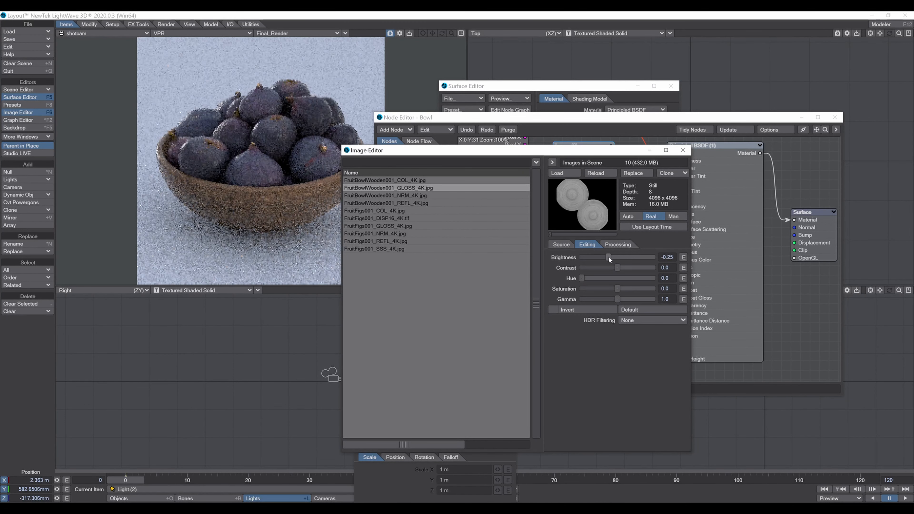
left_click_drag(608, 257, 609, 258)
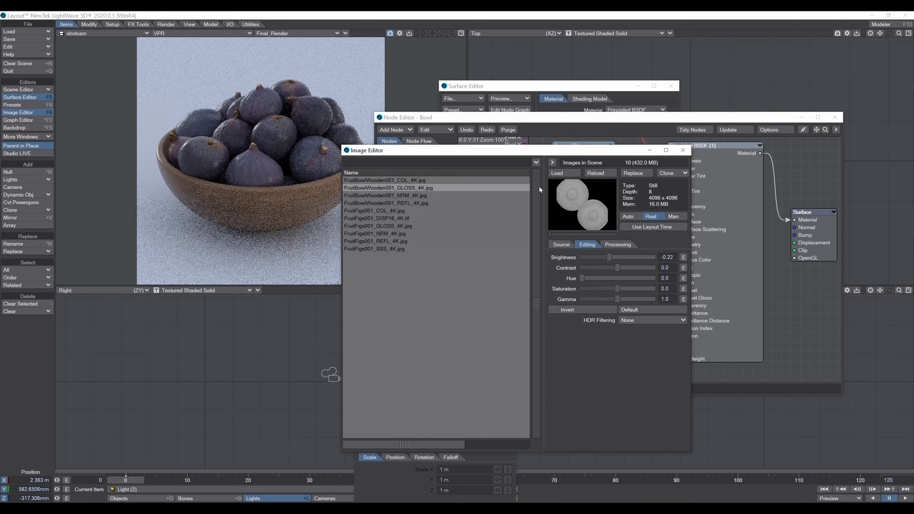
left_click(684, 150)
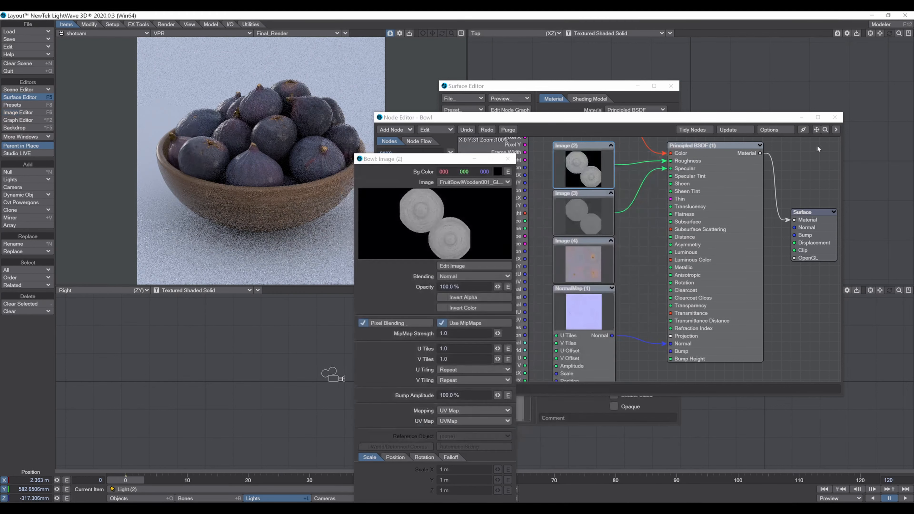
left_click(835, 118)
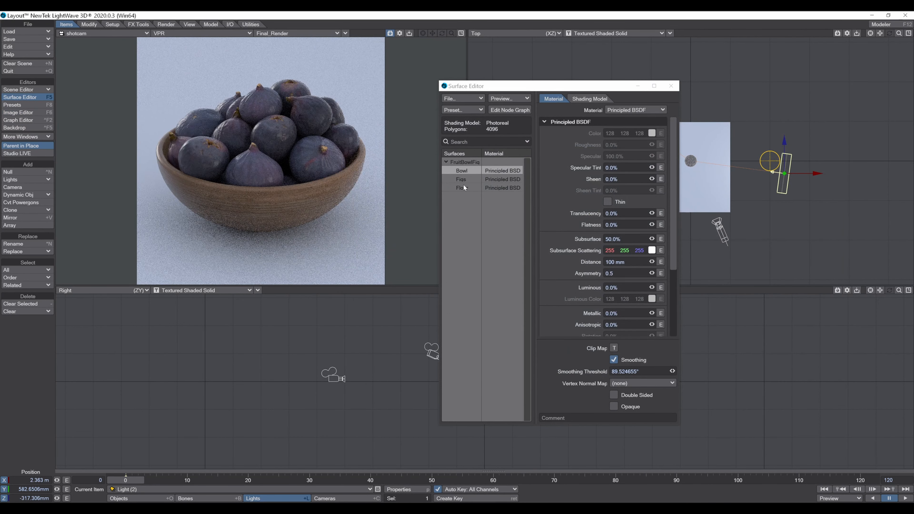
left_click(465, 173)
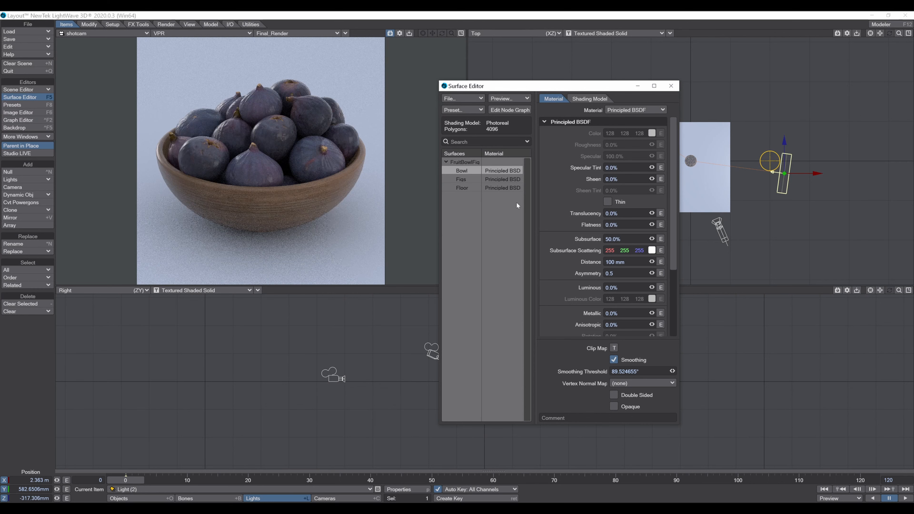
left_click(462, 177)
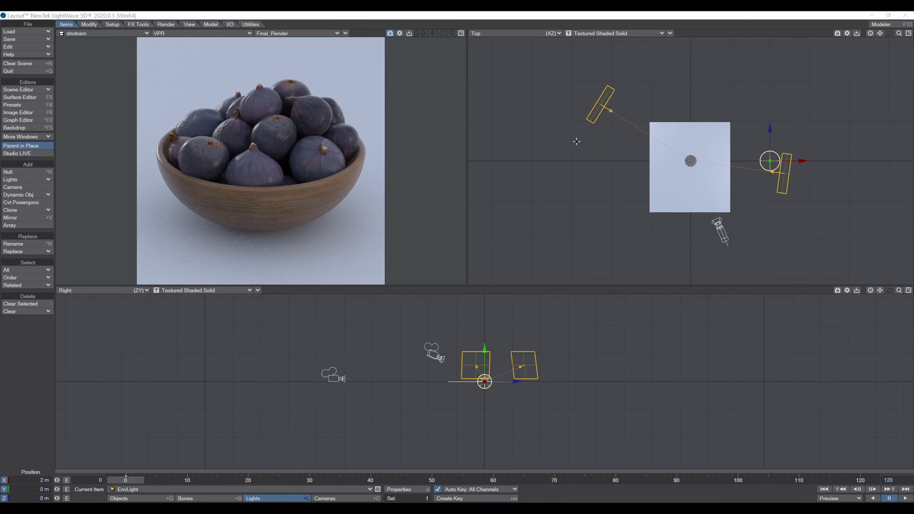
Move EnvLight along Z to about 1.48 m and open its Light Properties, placed clear of the bowl render
left_click_drag(770, 131, 770, 73)
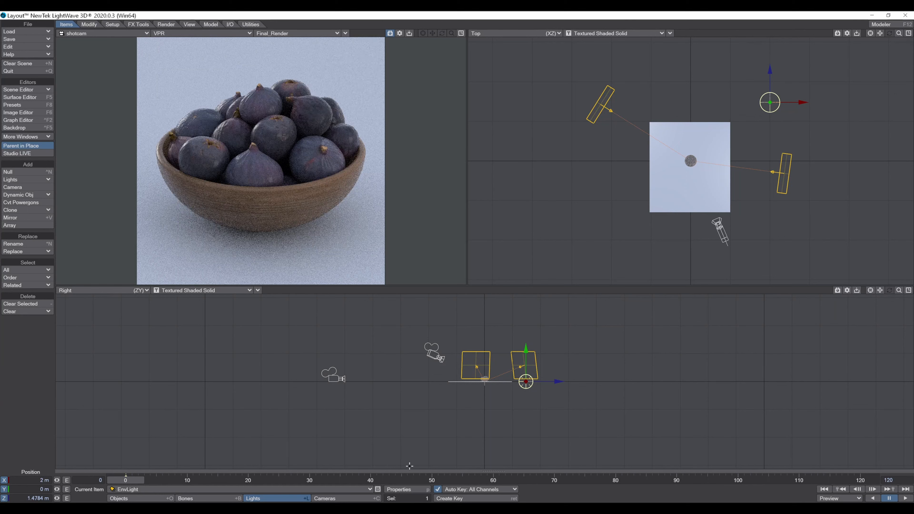
left_click(404, 491)
left_click_drag(554, 139, 527, 53)
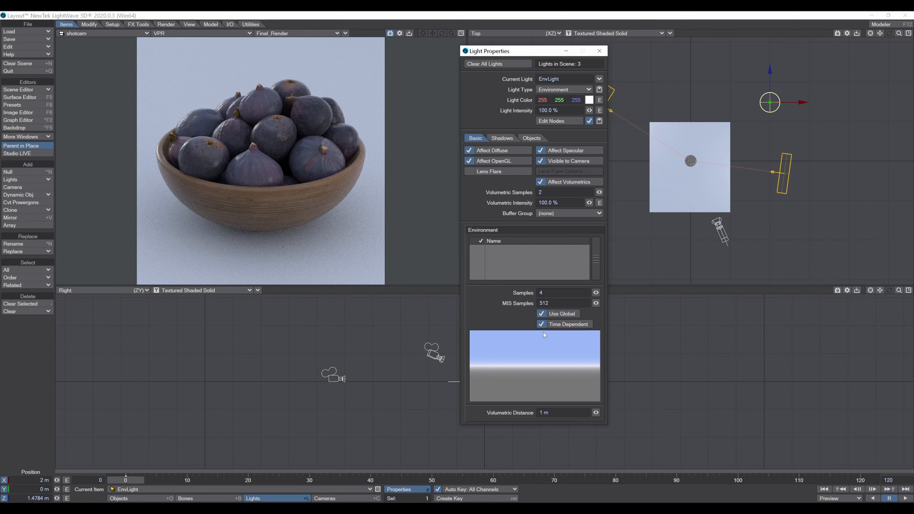
Turn off Time Dependent and Use Global for EnvLight, and add a Textured Environment to it
left_click(541, 324)
left_click(541, 314)
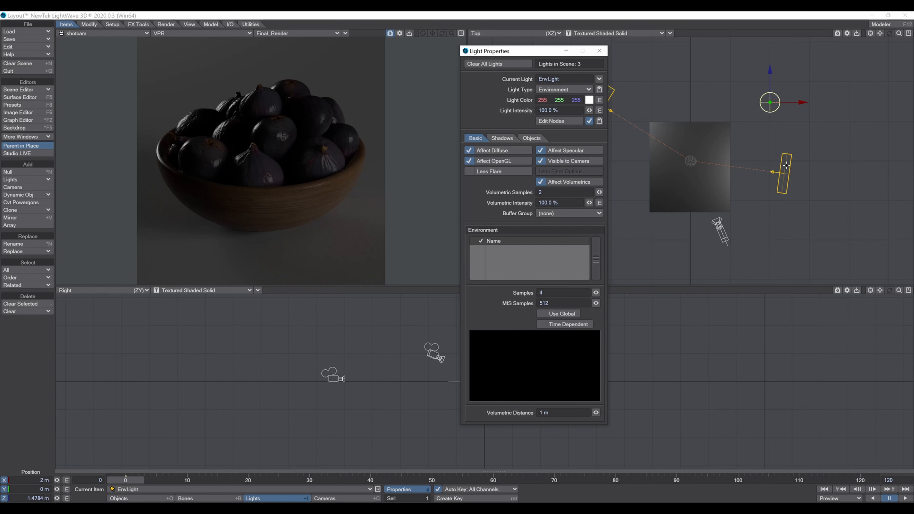
right_click(499, 253)
mouse_move(501, 253)
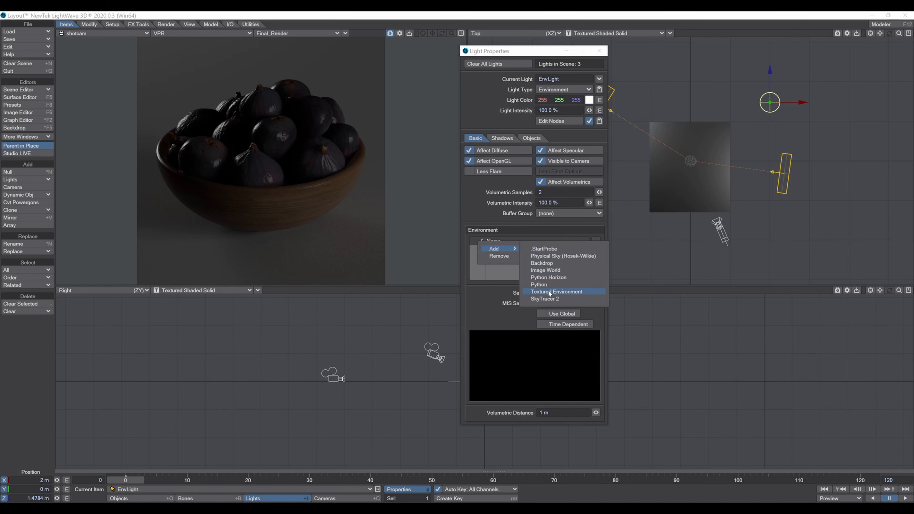
left_click(562, 292)
Map Concrete_Shelter.exr onto EnvLight's Textured Environment with Spherical projection and texture axis Y, and close the Texture Editor
double_click(521, 249)
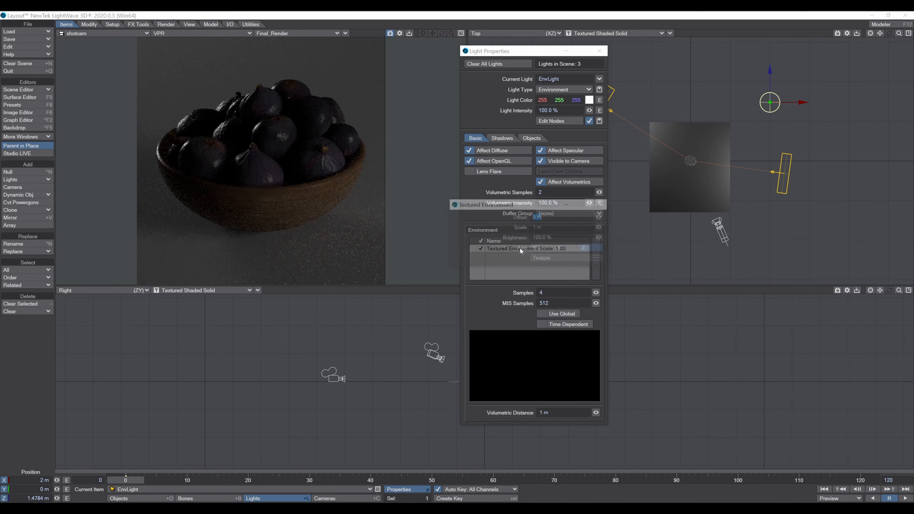
left_click(547, 260)
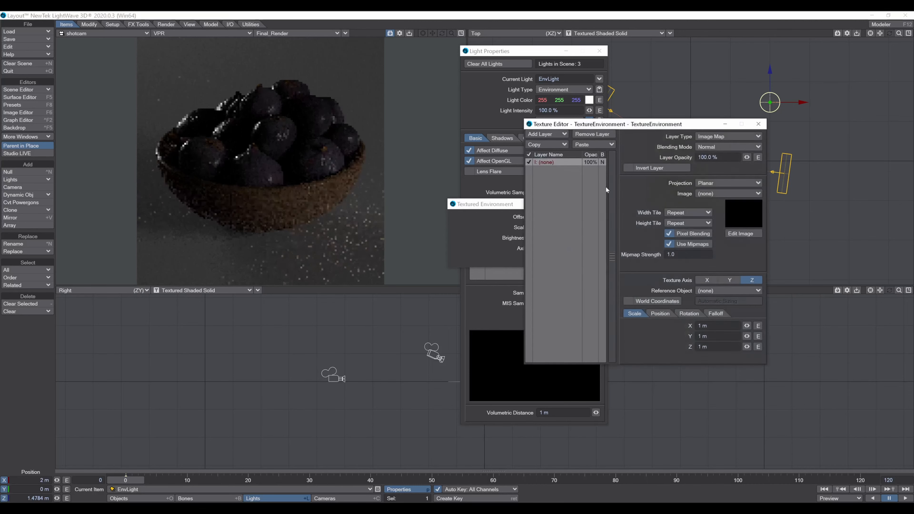
left_click_drag(649, 125, 288, 138)
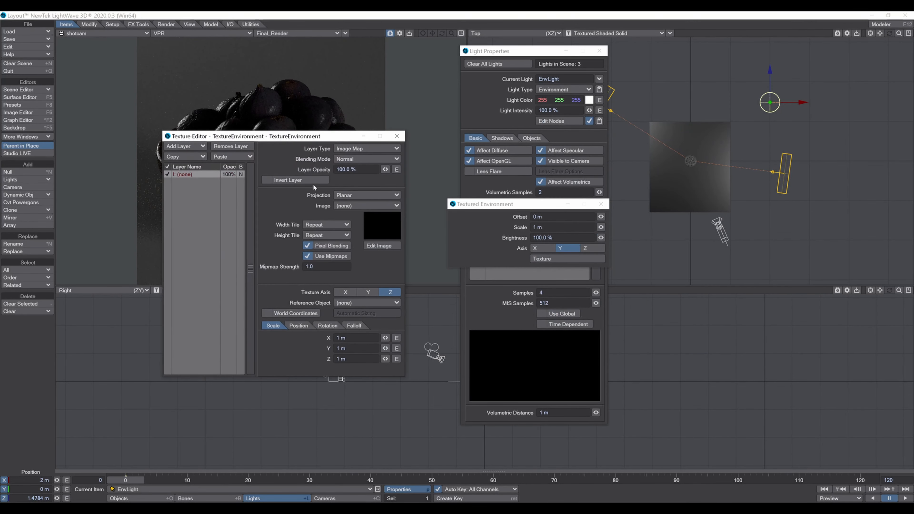
left_click(364, 195)
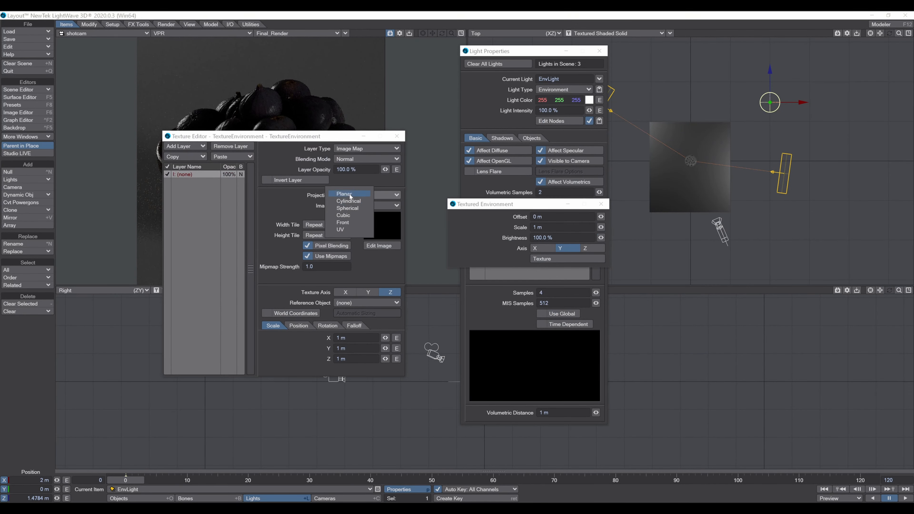
left_click(347, 208)
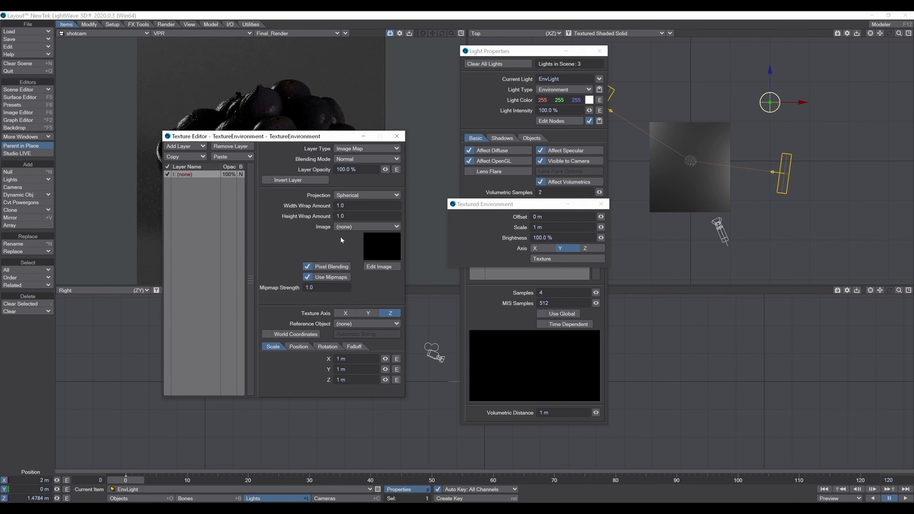
left_click(353, 227)
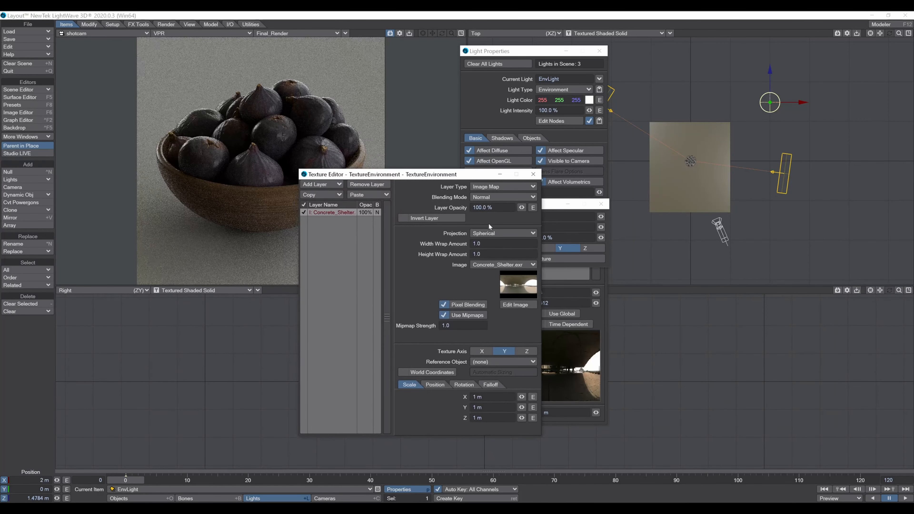
left_click(533, 174)
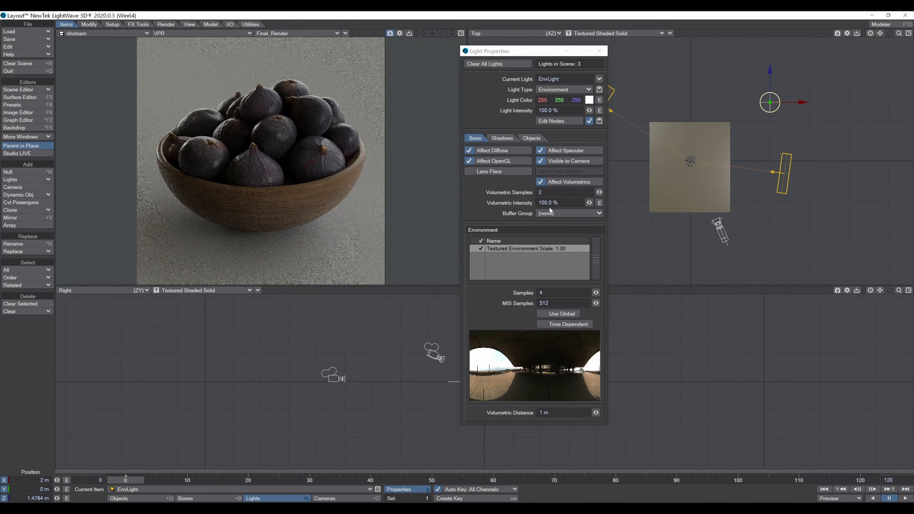
Set EnvLight's Light Intensity to 200%, with Light Properties placed further from the bowl render
left_click_drag(508, 53, 564, 67)
left_click(583, 126)
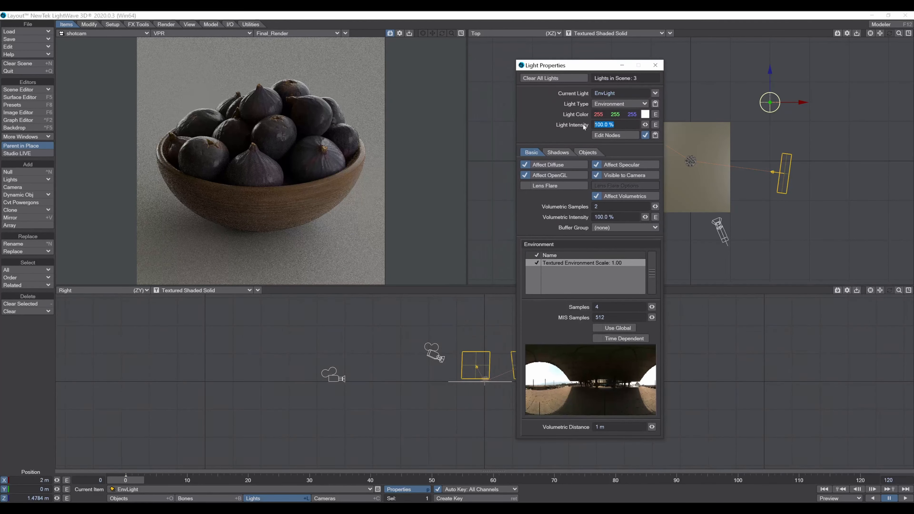
type("200")
key("Tab")
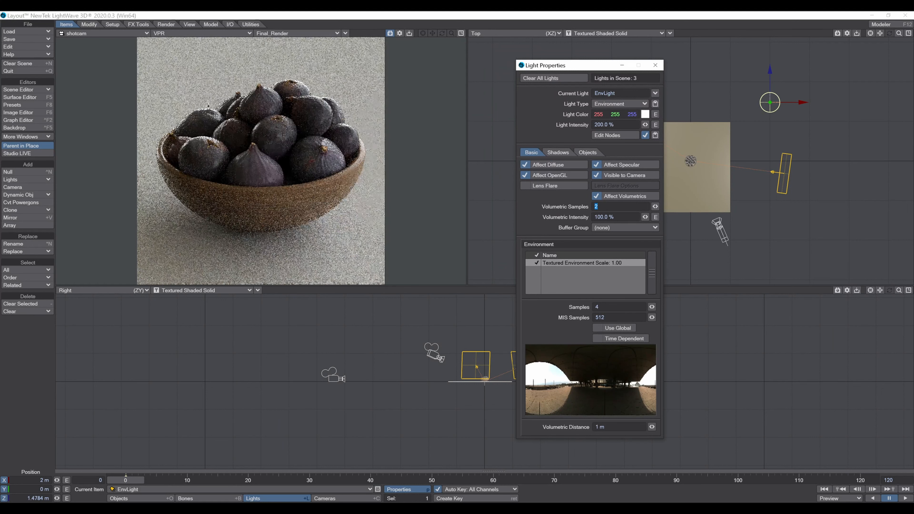
Set the area light on the bowl's +X side to 10 lx and move it in the Top view to beside the shot camera
left_click(790, 160)
left_click(604, 124)
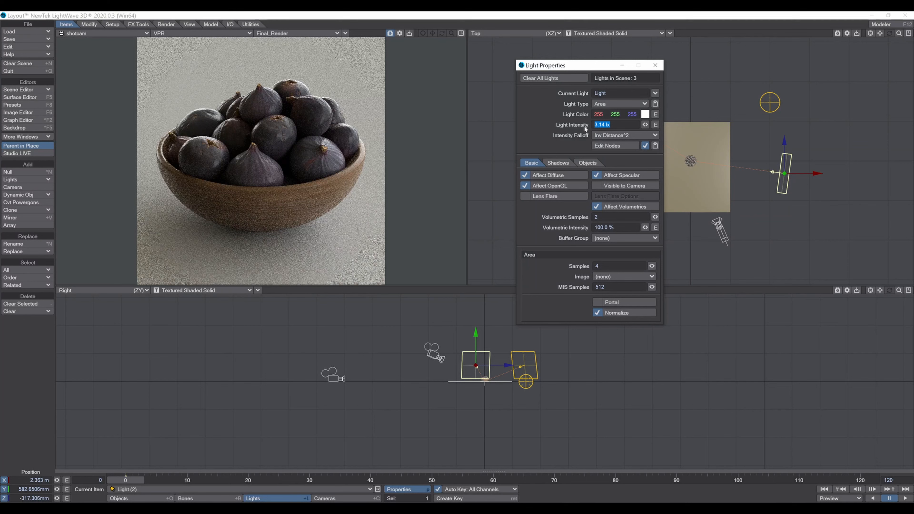
type("10")
key("Tab")
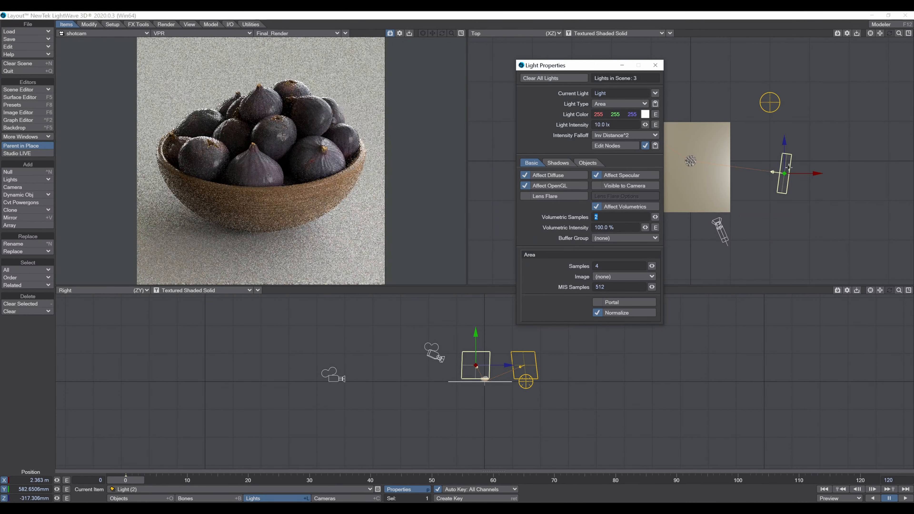
left_click_drag(787, 144, 786, 198)
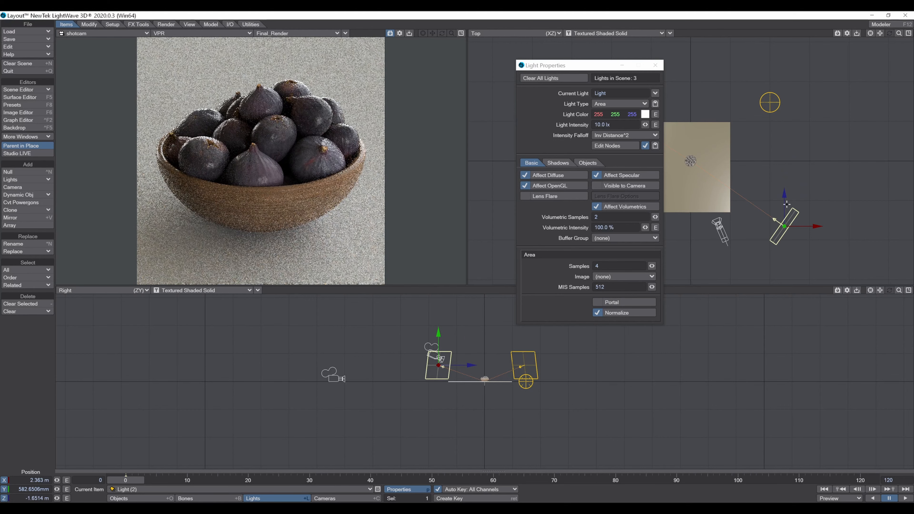
left_click_drag(785, 200, 748, 211)
Move the area light behind the bowl to about X -2.44 m and Z 1.53 m, and close Light Properties
left_click_drag(596, 67, 522, 161)
left_click(611, 88)
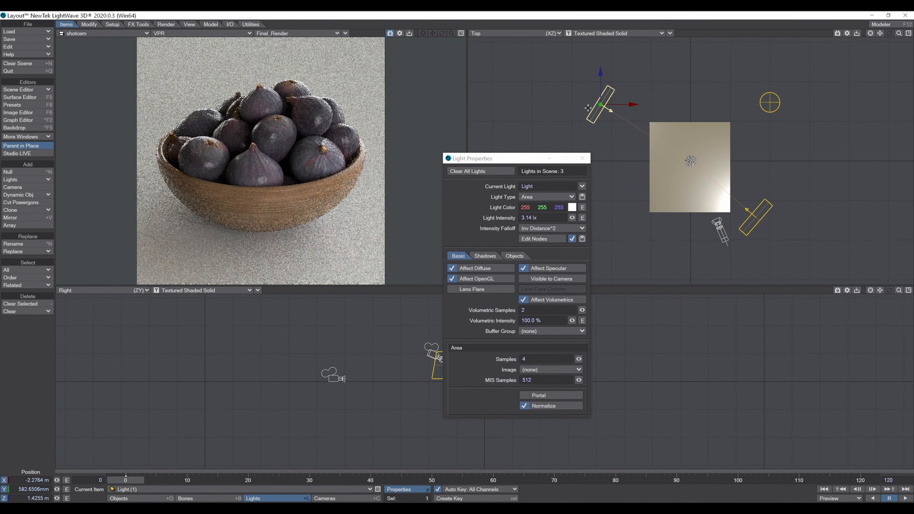
mouse_move(612, 88)
left_mouse_down()
mouse_move(611, 71)
mouse_move(605, 84)
left_mouse_up()
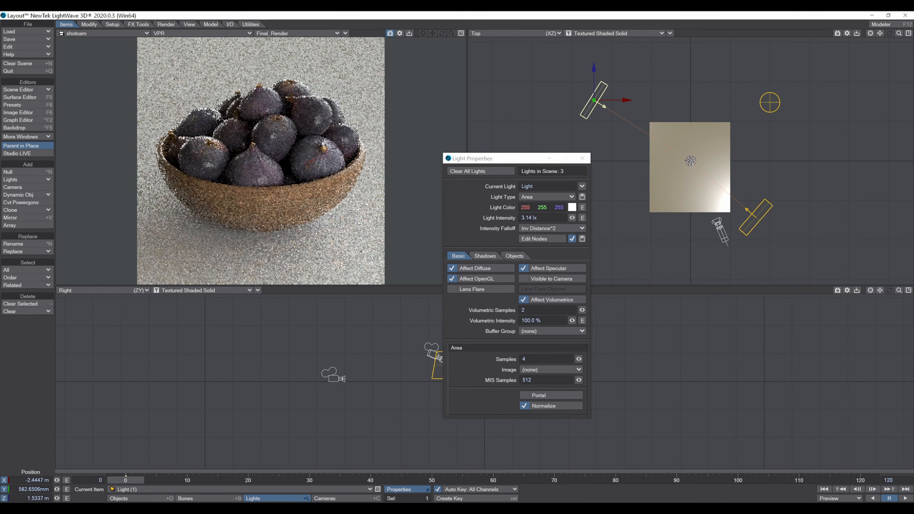
left_click(521, 162)
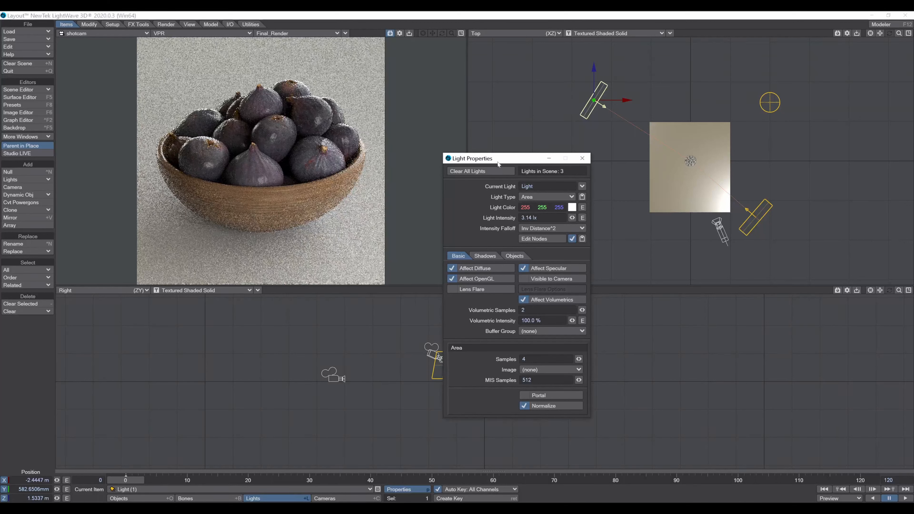
left_click(582, 158)
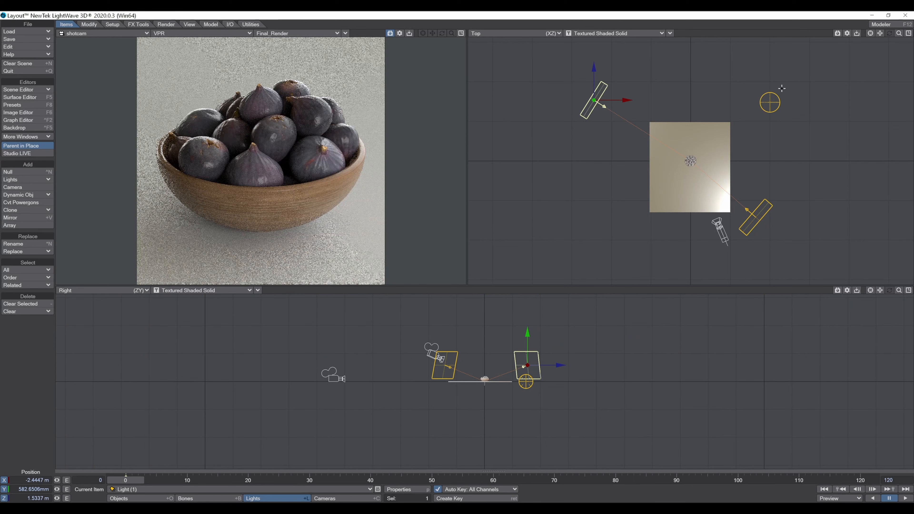
Rotate EnvLight's Concrete_Shelter environment texture to a heading of 90°, and close the texture and light windows
left_click(770, 103)
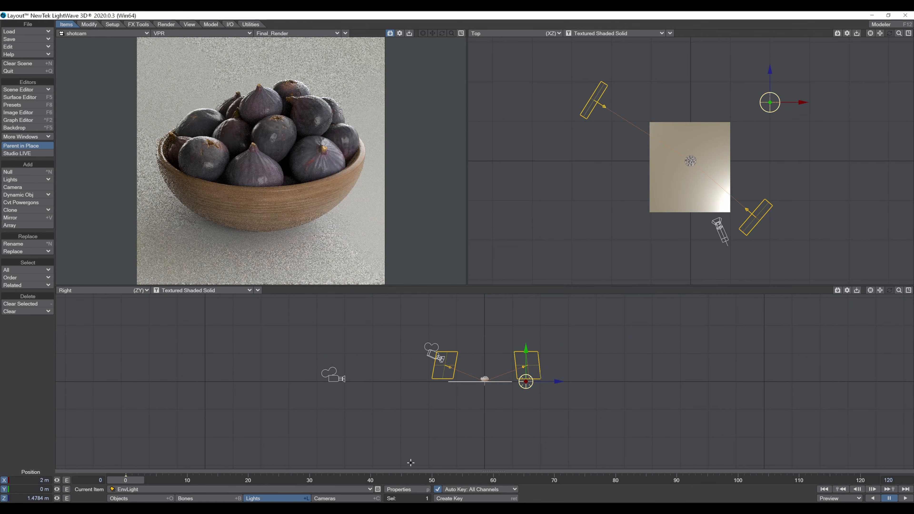
left_click(400, 490)
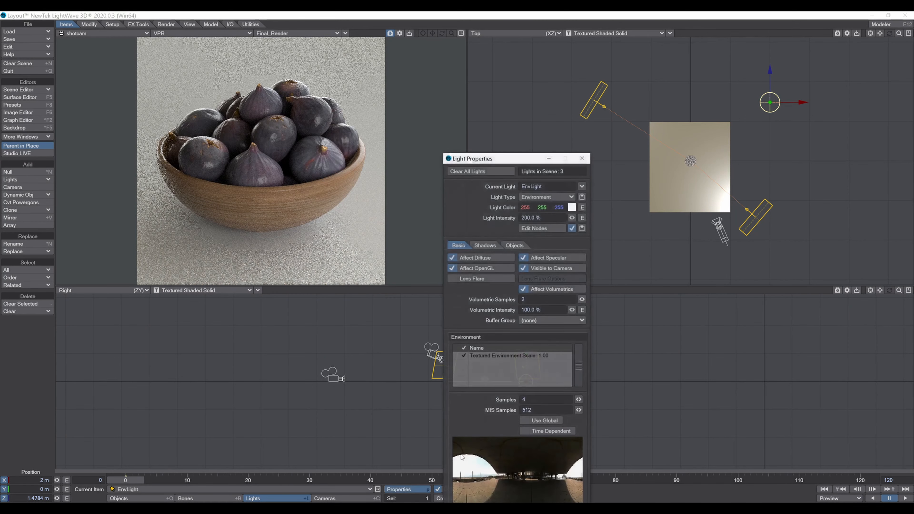
double_click(522, 357)
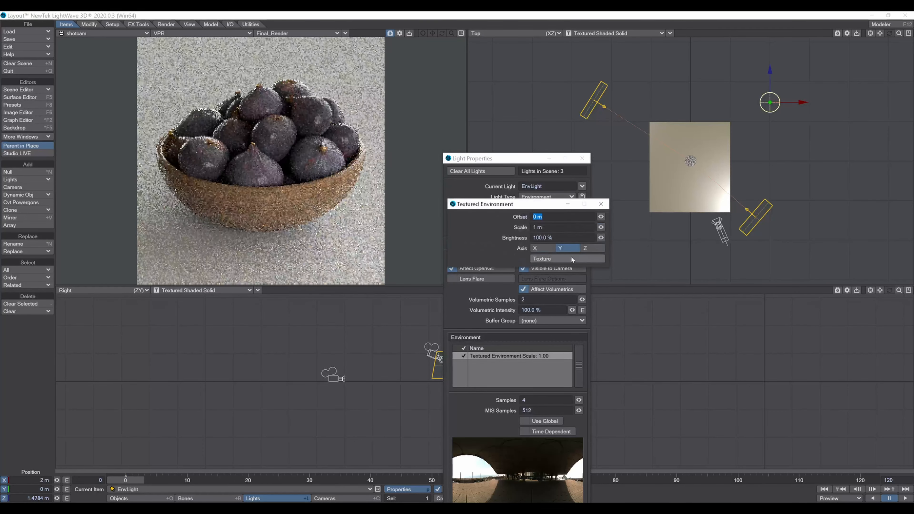
left_click(571, 259)
left_click(463, 384)
left_click(492, 398)
type("90")
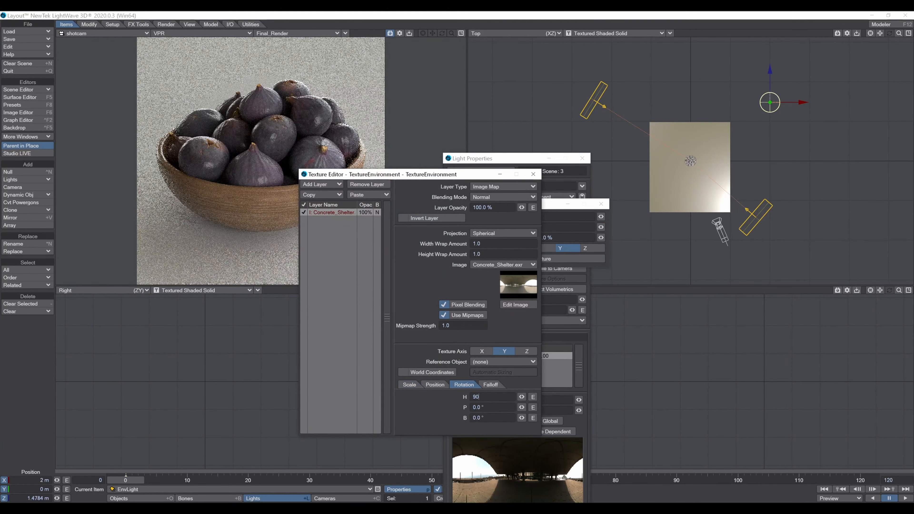
key("Tab")
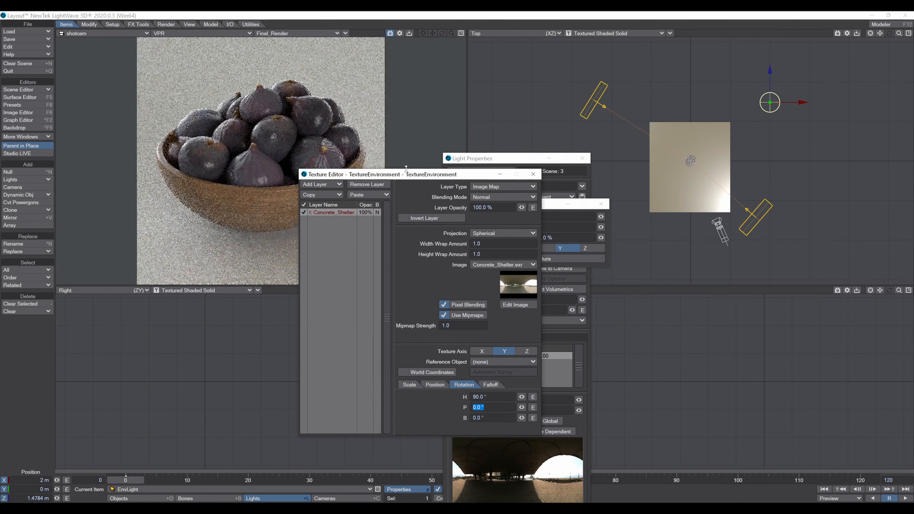
left_click_drag(426, 174, 563, 154)
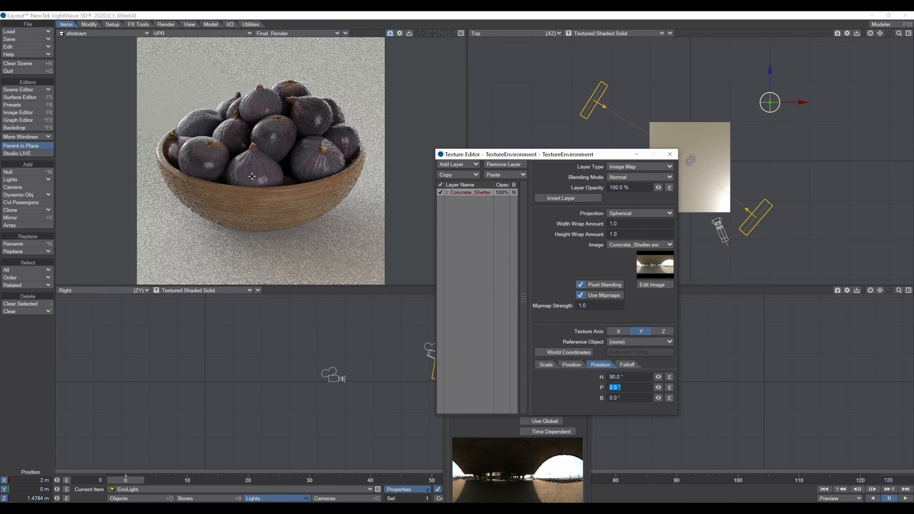
left_click(670, 154)
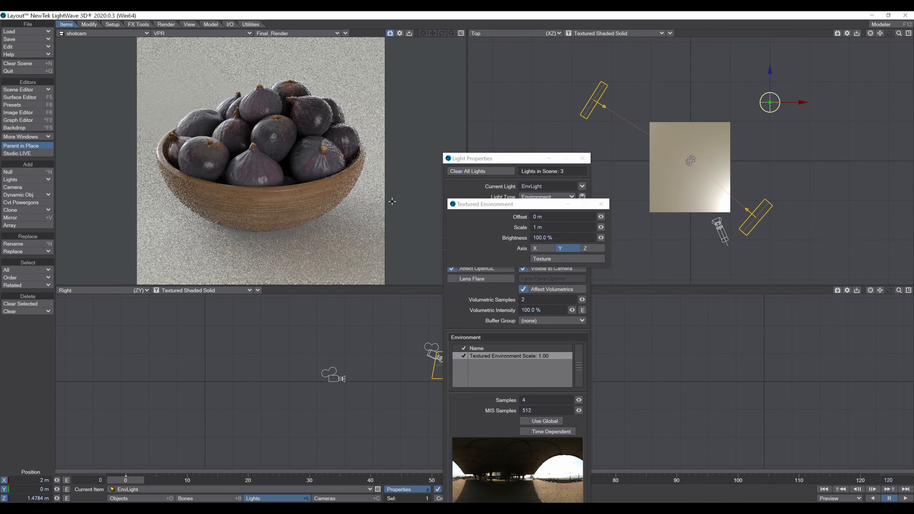
left_click(601, 203)
left_click(585, 159)
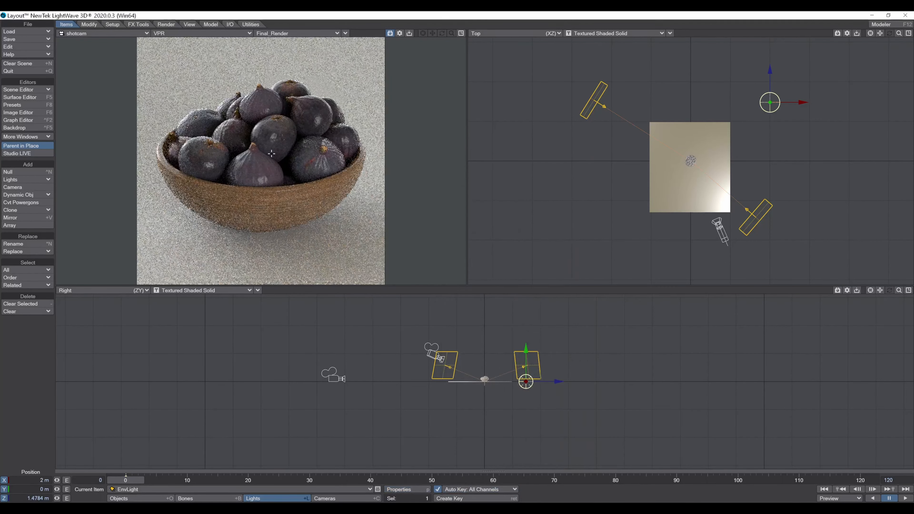
Set FruitFigs001_GLOSS_4K.jpg from the Figs surface to Brightness about 0.1 and Contrast about 0.27, and close the image and node editors
left_click(20, 97)
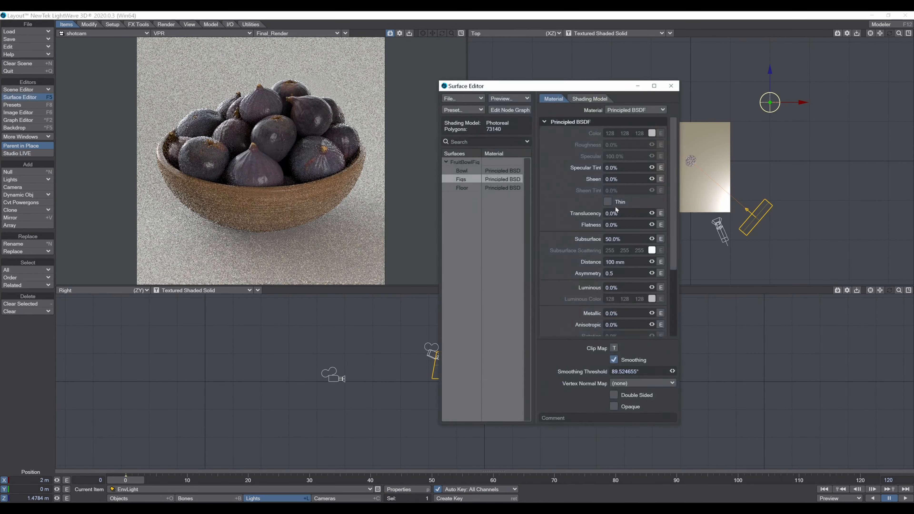
left_click(511, 110)
double_click(580, 251)
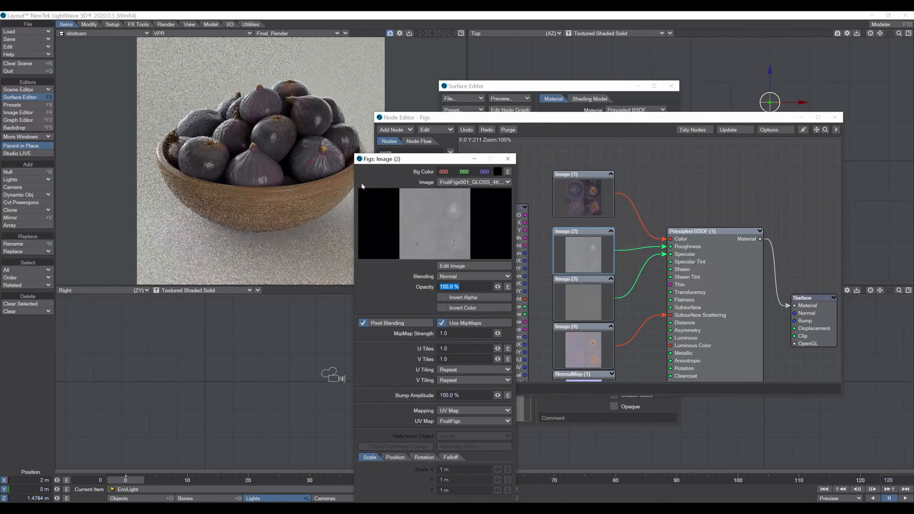
left_click(462, 266)
left_click_drag(614, 257, 626, 267)
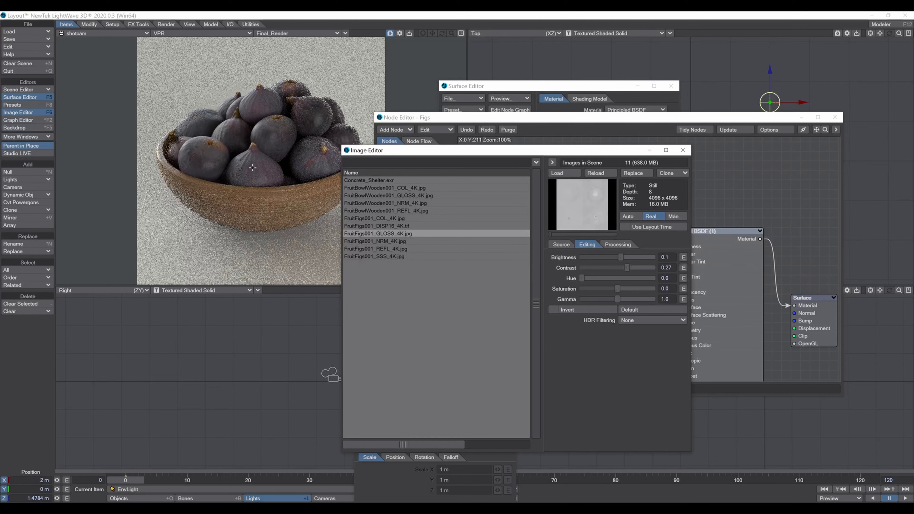
left_click(683, 150)
left_click(835, 118)
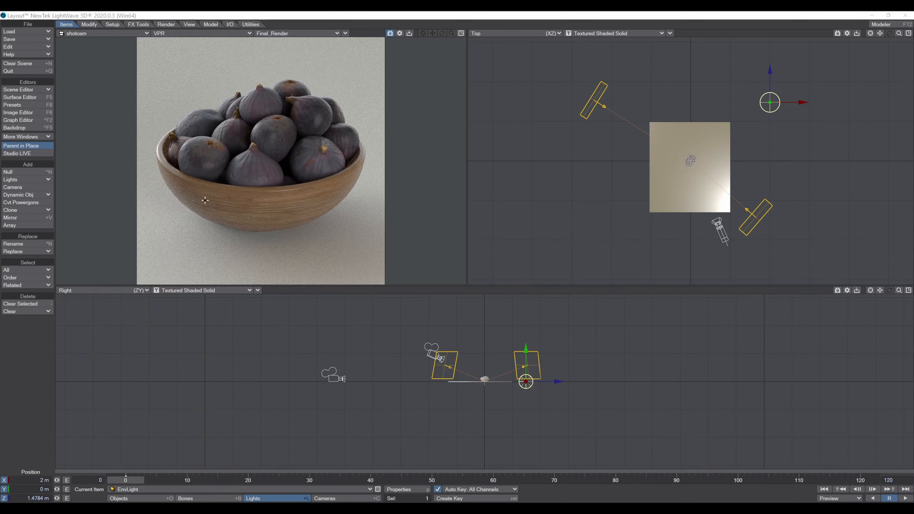
Copy the Bowl surface and paste it onto the Floor surface
left_click(20, 97)
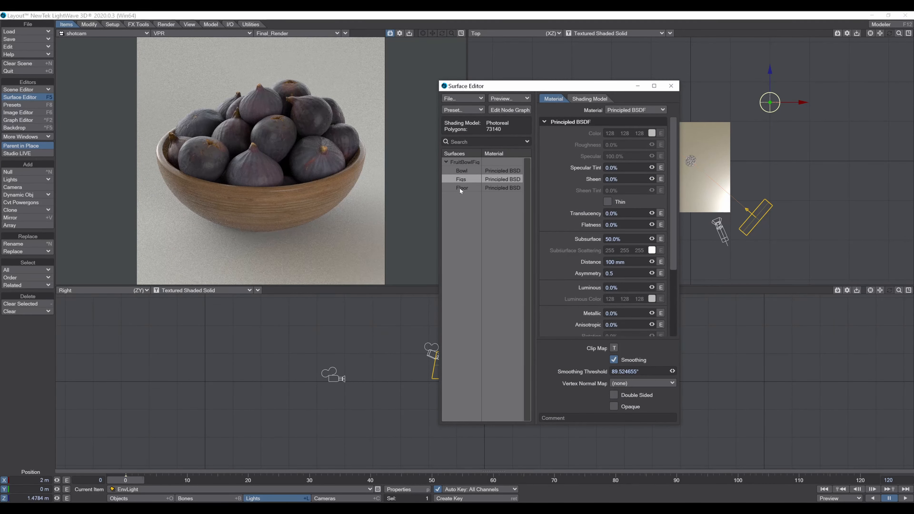
left_click(466, 172)
right_click(468, 171)
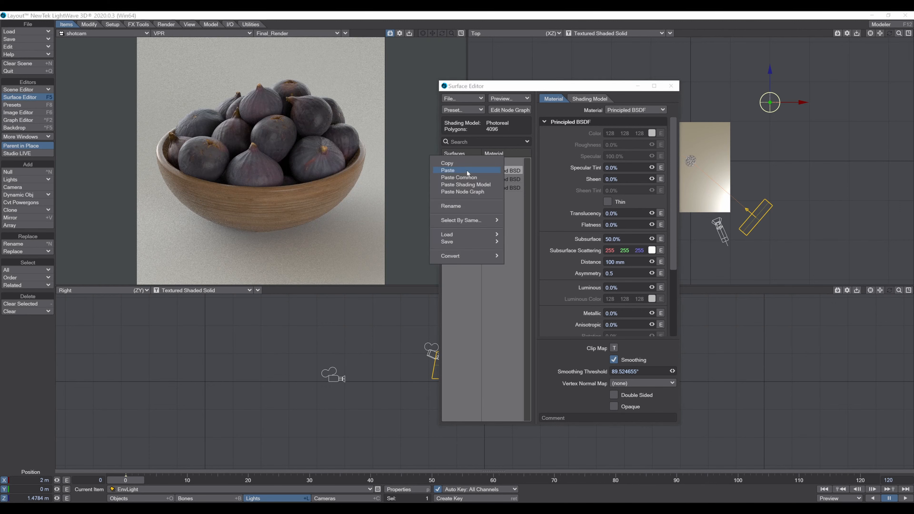
left_click(456, 164)
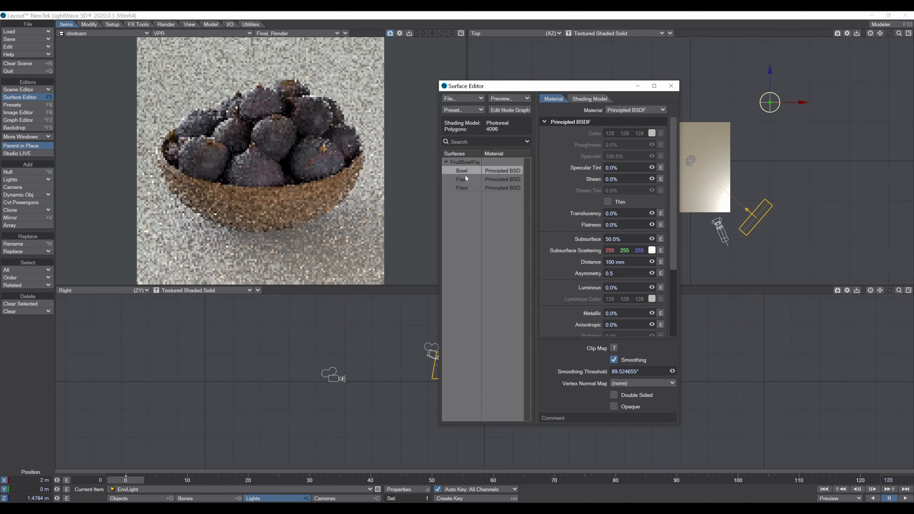
left_click(463, 188)
right_click(467, 187)
left_click(450, 191)
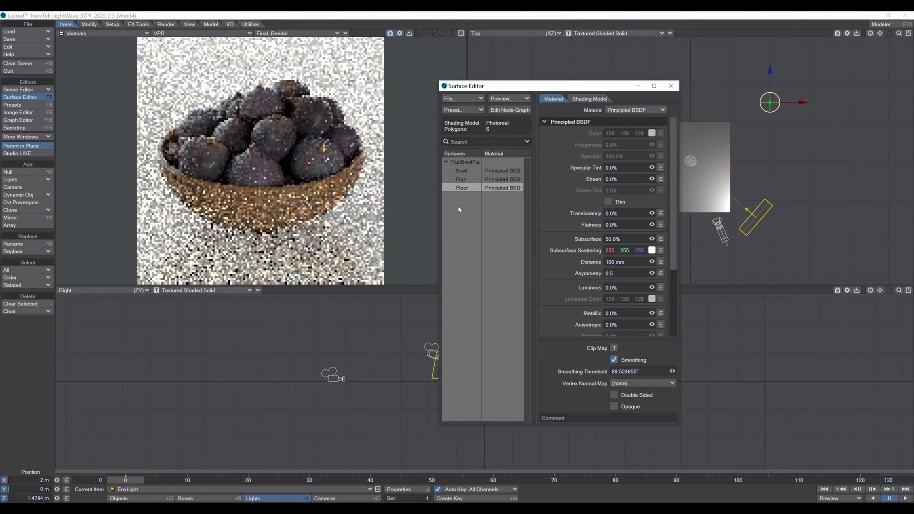
Open the Floor surface's nodes and set the image feeding Color to tbljaifk_8K_Albedo.jpg
left_click(507, 110)
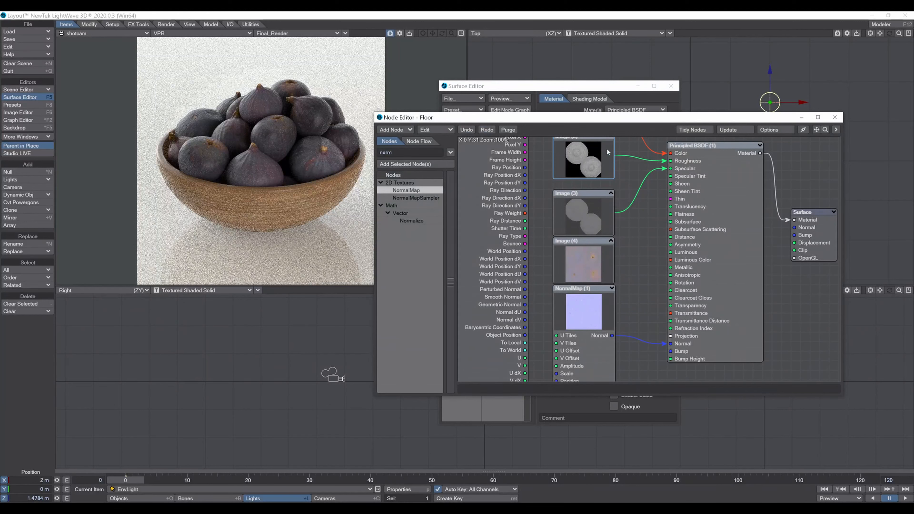
left_click_drag(658, 120, 654, 157)
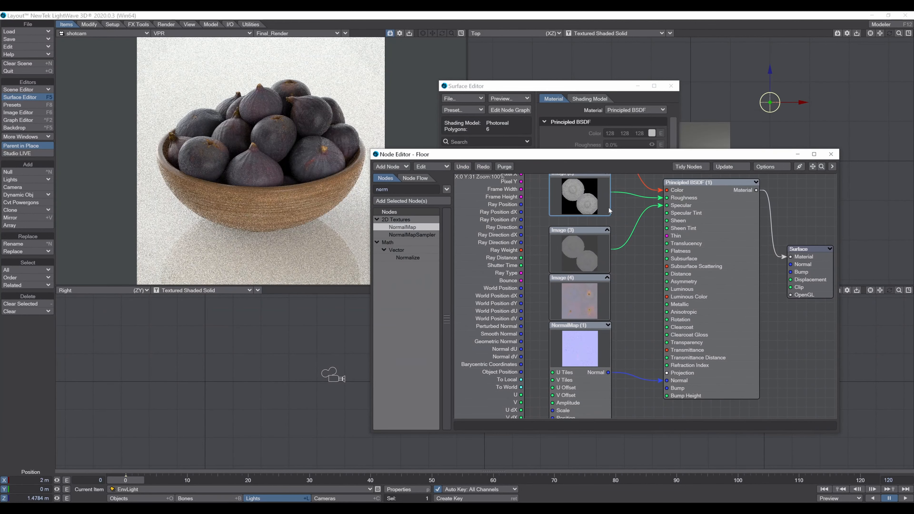
scroll(609, 211, "up", 3)
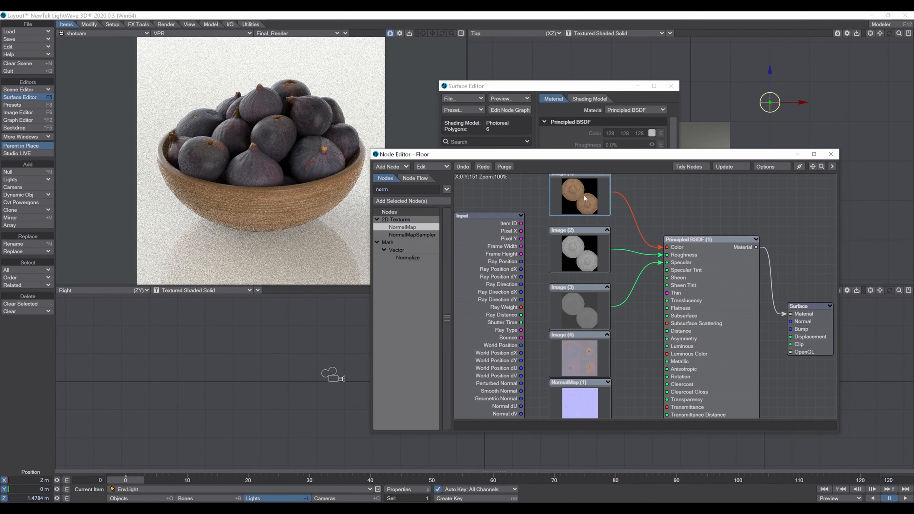
double_click(578, 197)
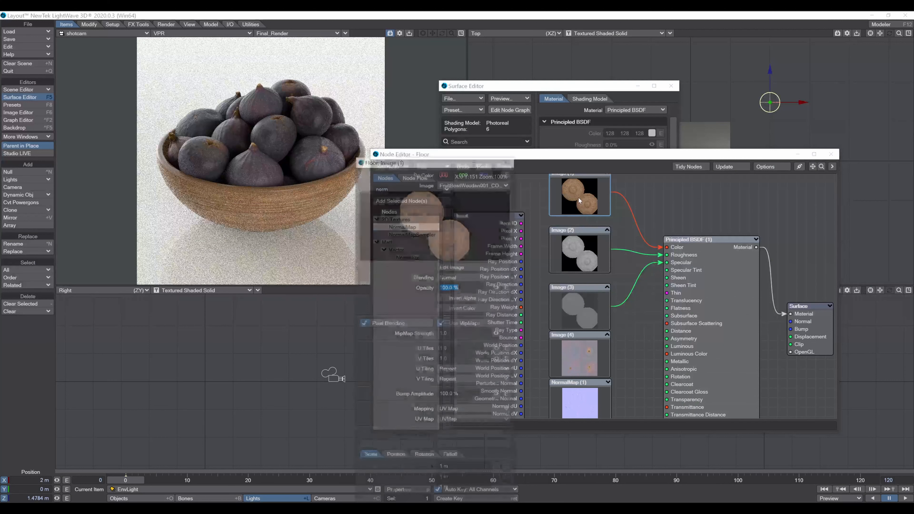
left_click(455, 182)
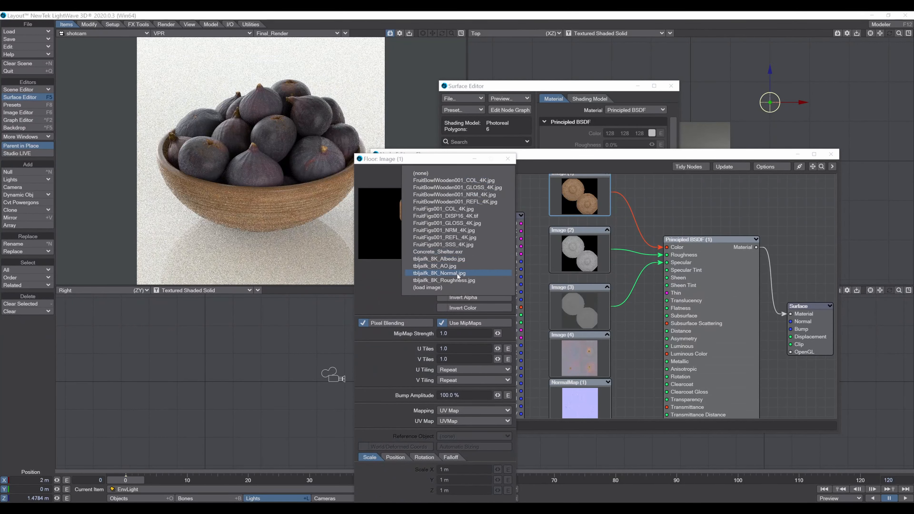
left_click(449, 260)
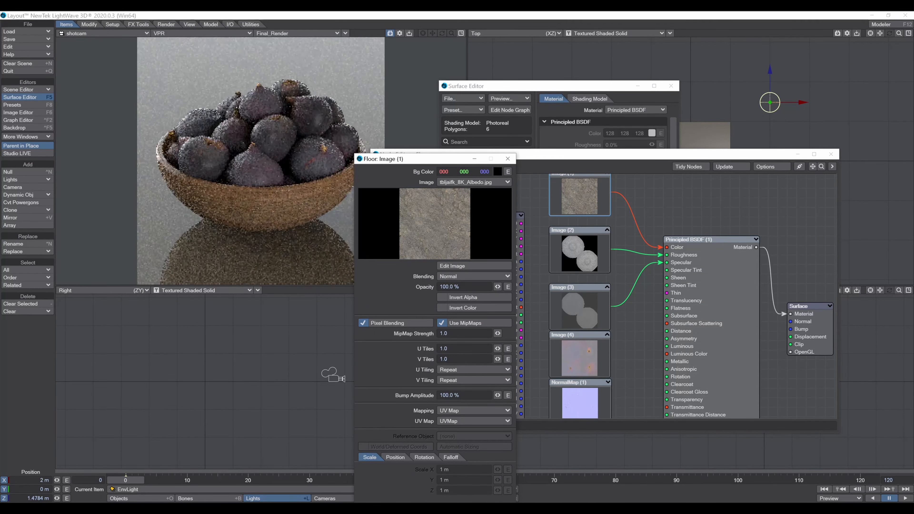
Set both Floor images feeding Roughness and Specular to tbljaifk_8K_Roughness.jpg
double_click(591, 251)
left_click(497, 183)
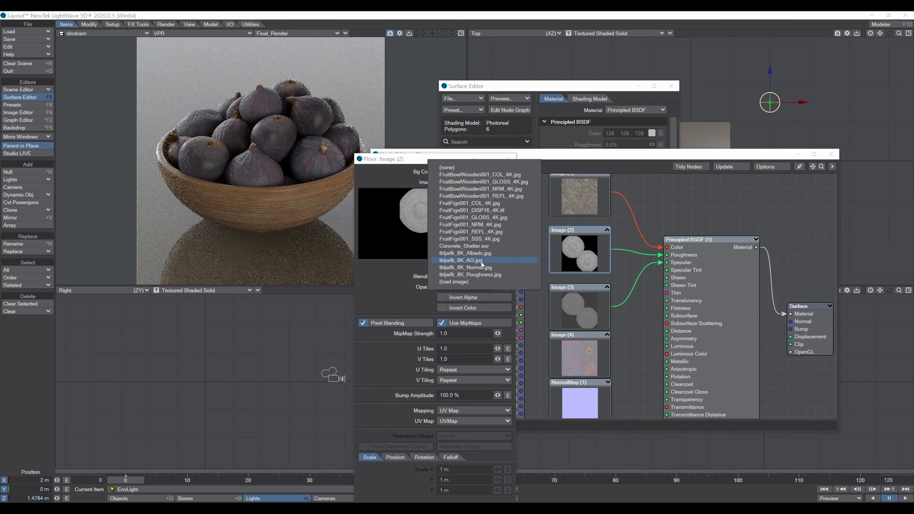
left_click(481, 275)
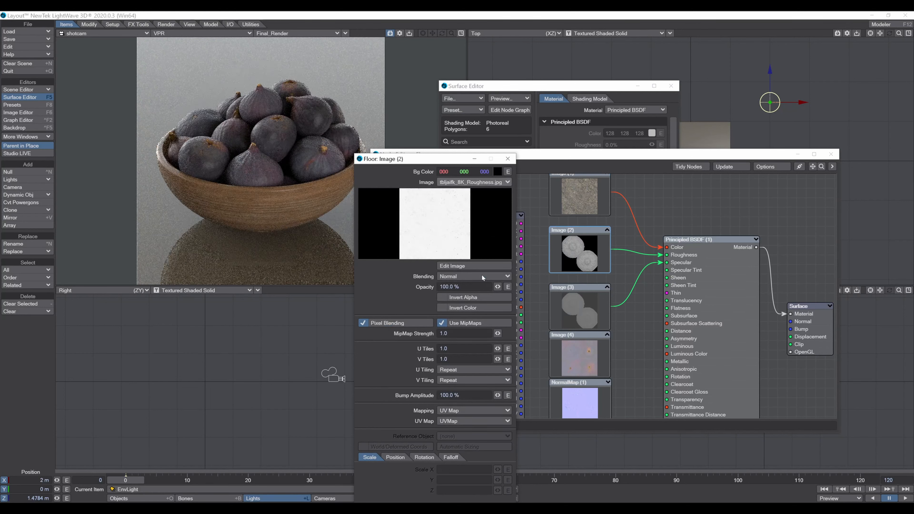
double_click(580, 303)
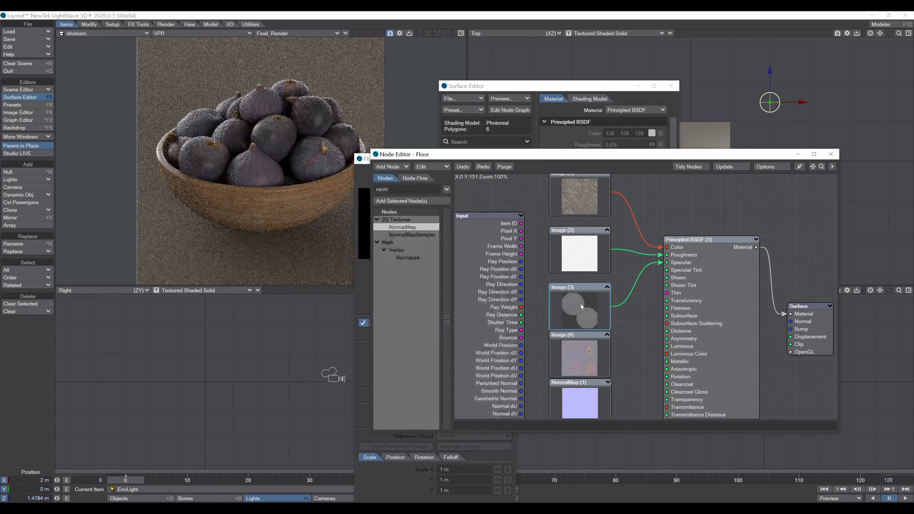
left_click(473, 182)
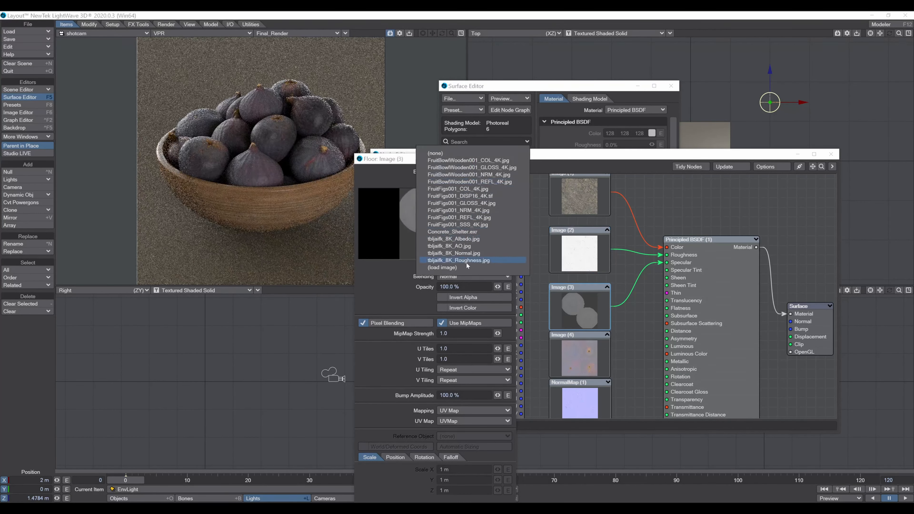
left_click(459, 260)
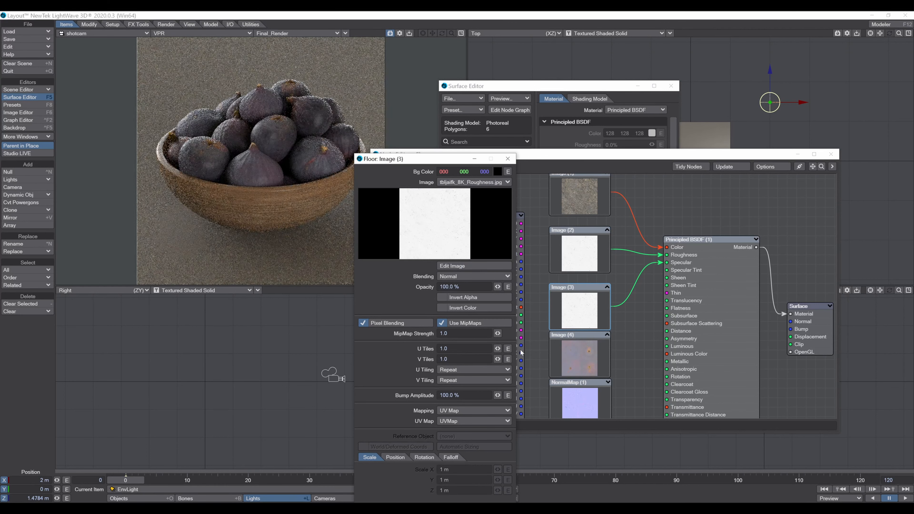
Set the Floor surface's NormalMap node to the image tbljaifk_8K_Normal.jpg
left_click(579, 354)
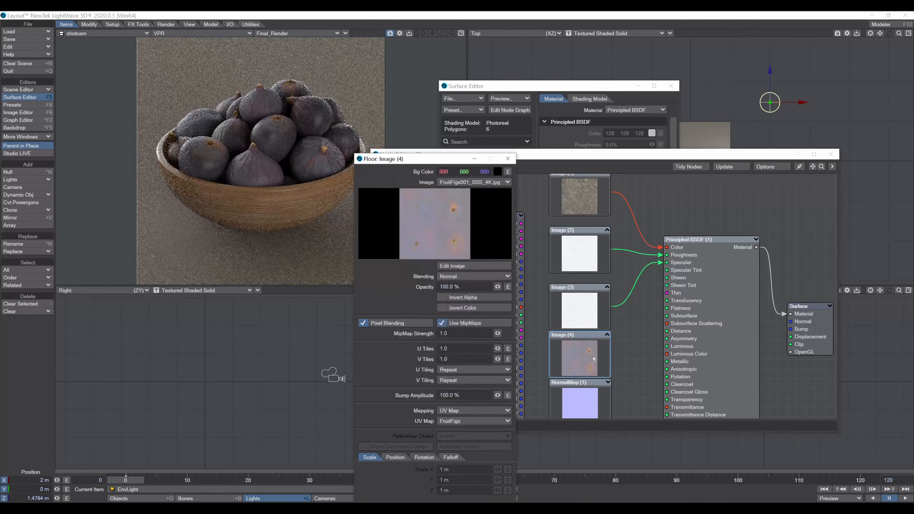
left_click(583, 406)
left_click(476, 169)
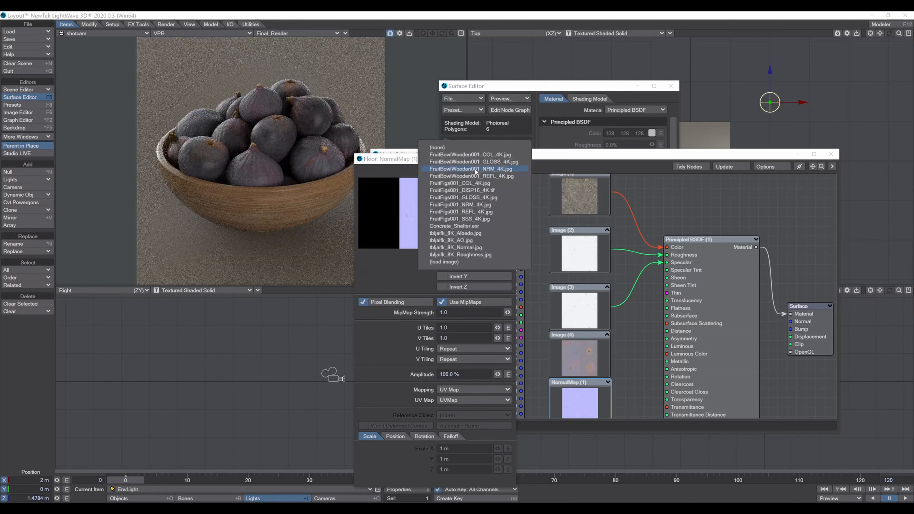
left_click(465, 248)
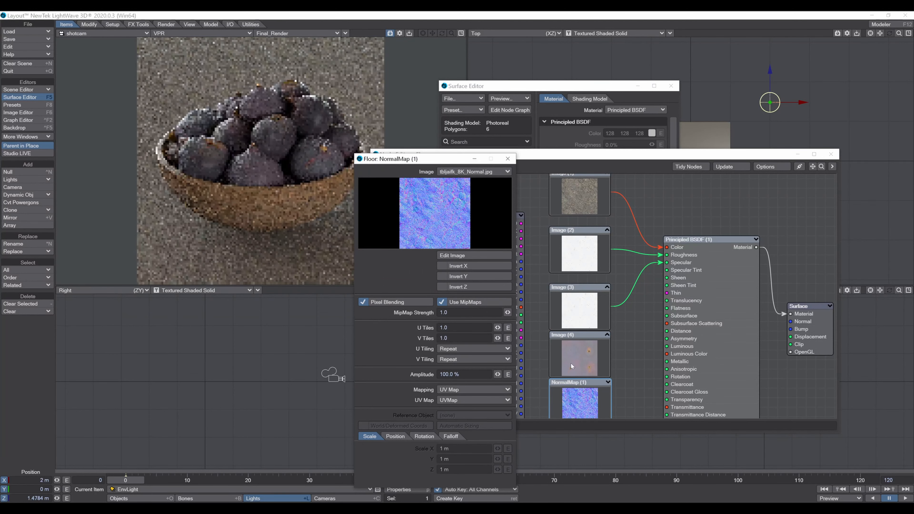
Change the mapping of the Floor's albedo image and its roughness input image to Cubic
left_click(576, 191)
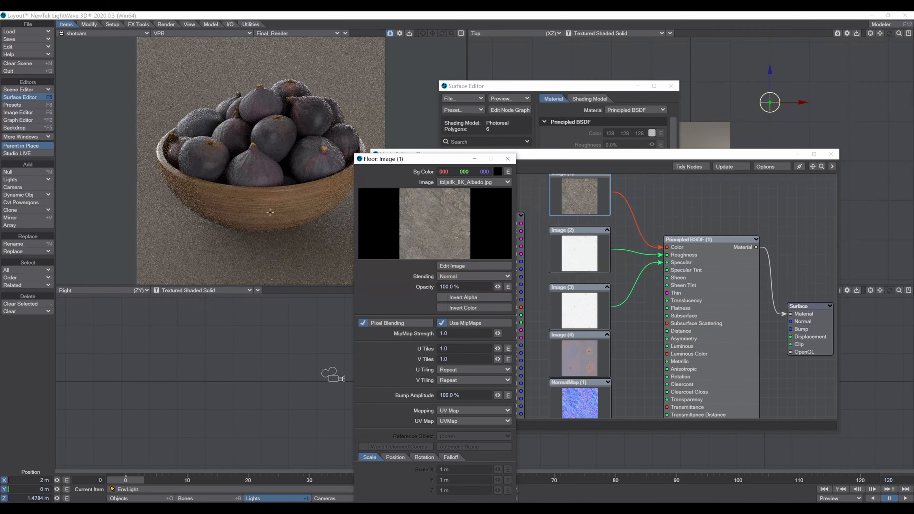
left_click(456, 411)
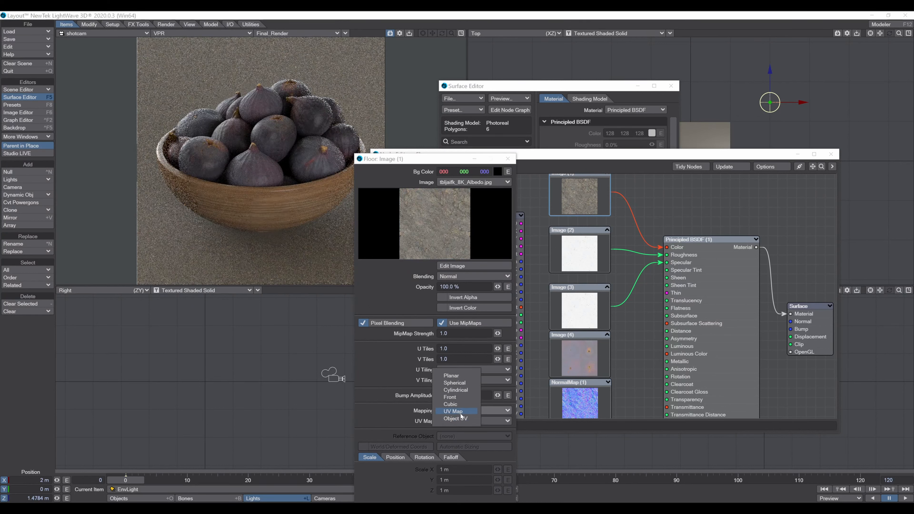
left_click(454, 405)
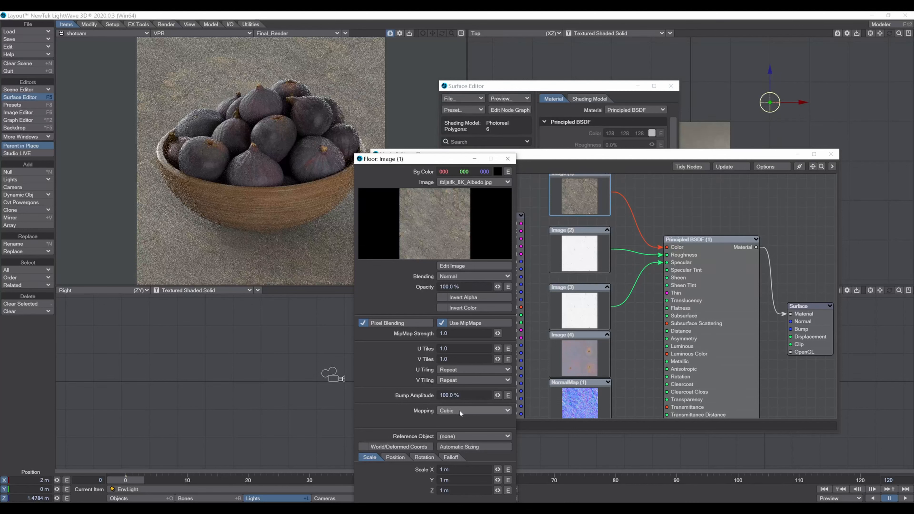
left_click(586, 256)
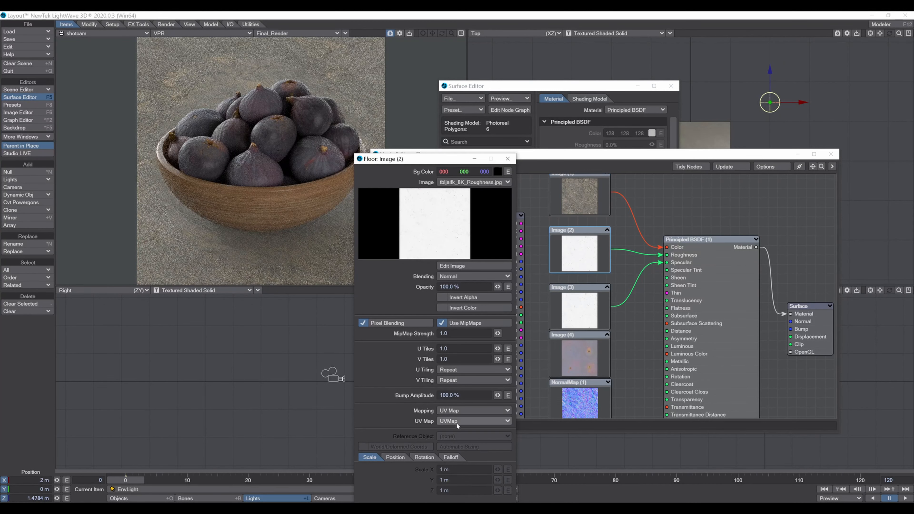
left_click(457, 411)
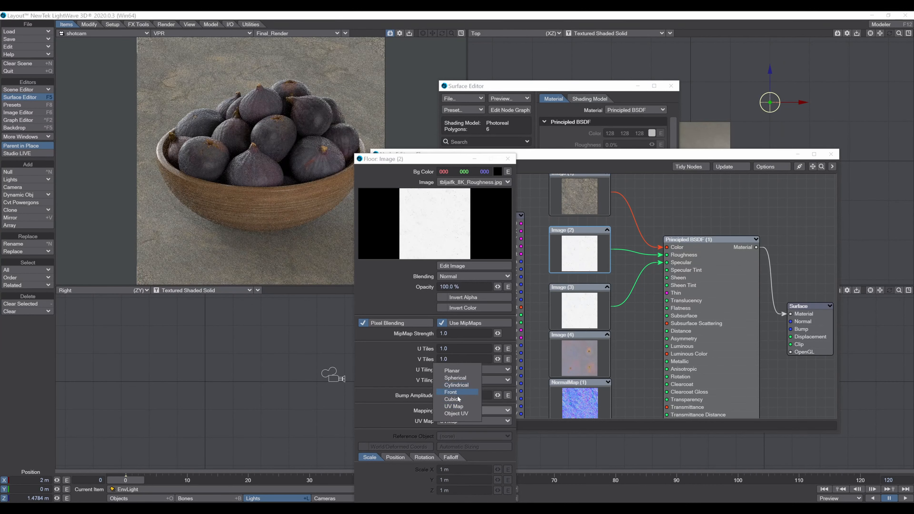
left_click(456, 399)
Change the Floor's specular image and normal map to Cubic mapping, and close the node and surface editors
left_click(585, 310)
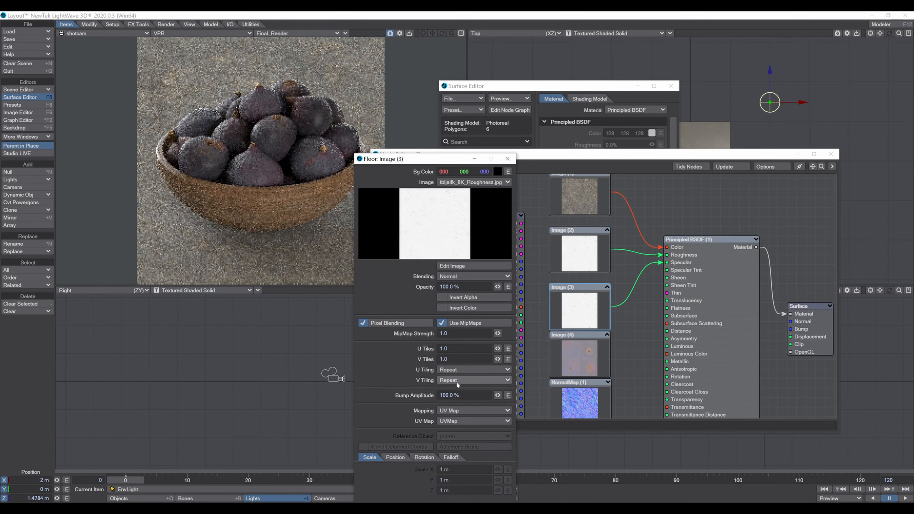
left_click(459, 410)
left_click(457, 402)
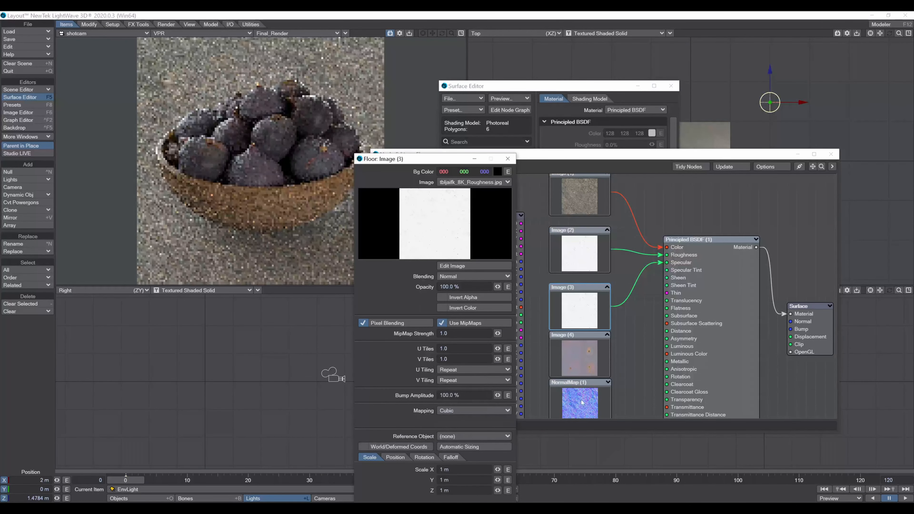
left_click(580, 399)
double_click(585, 402)
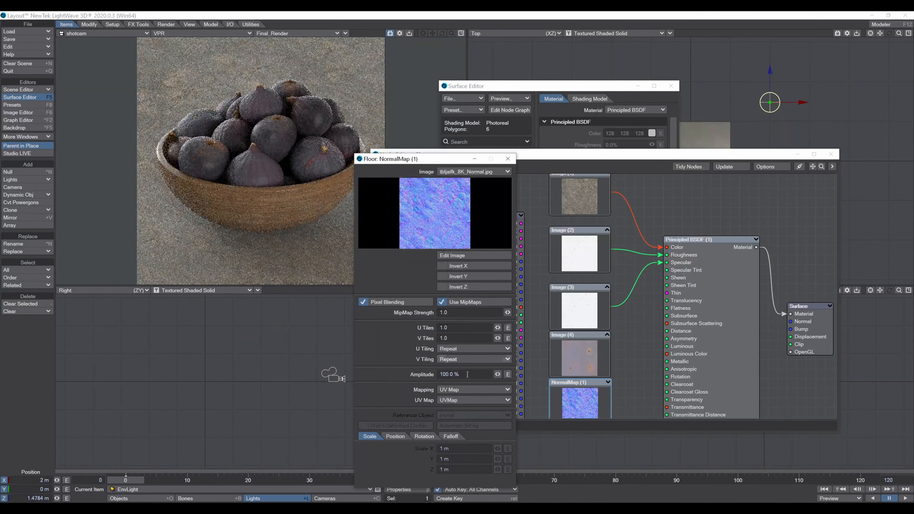
left_click(453, 388)
left_click(453, 384)
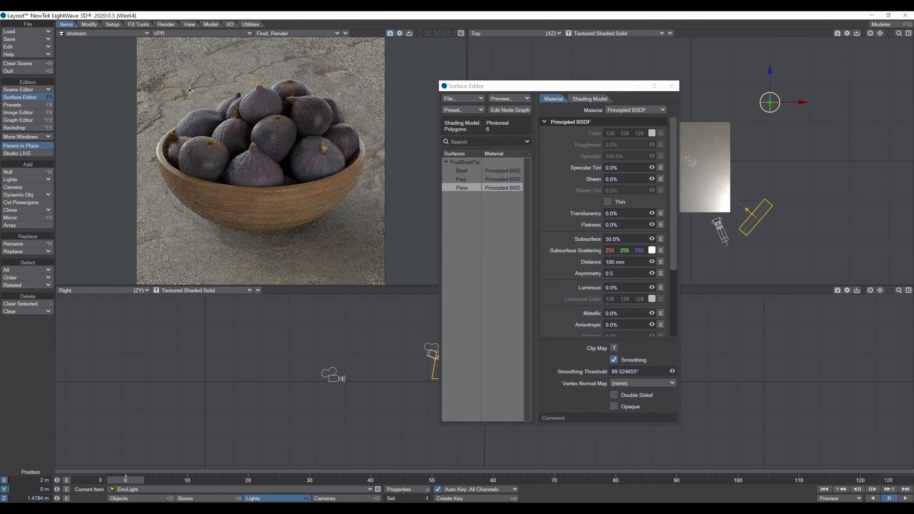
left_click(671, 86)
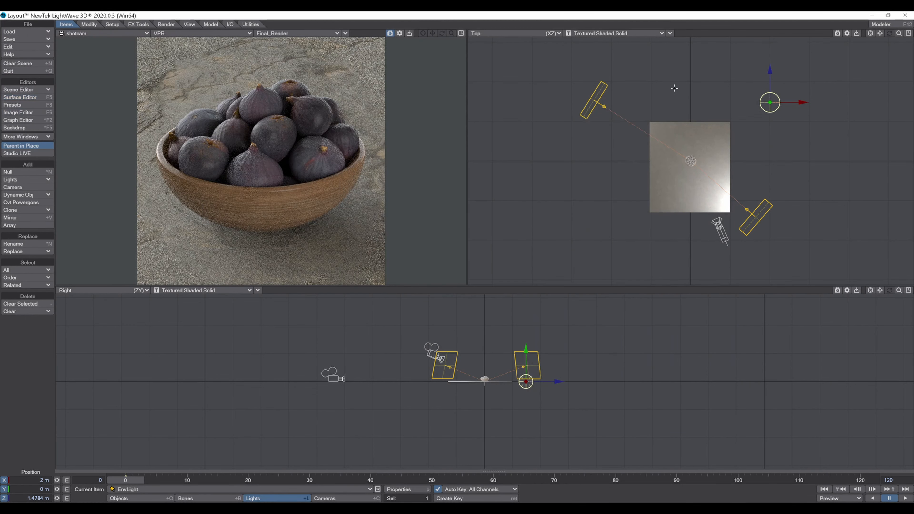
Select the shotcam camera and enable Depth of Field in its properties
left_click(717, 226)
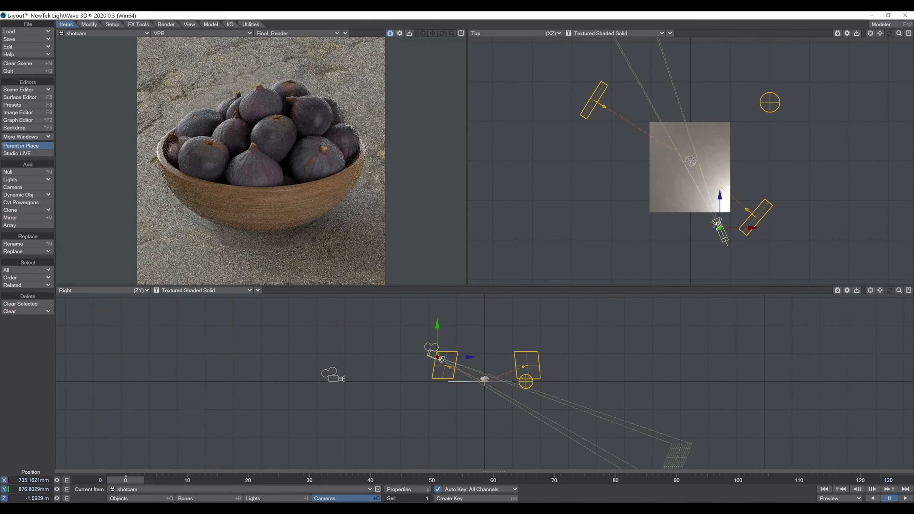
left_click(411, 491)
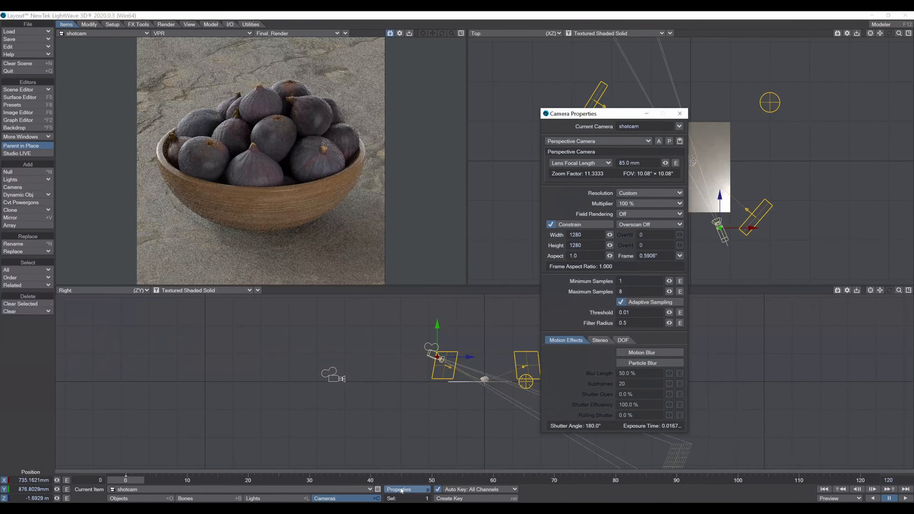
left_click(623, 341)
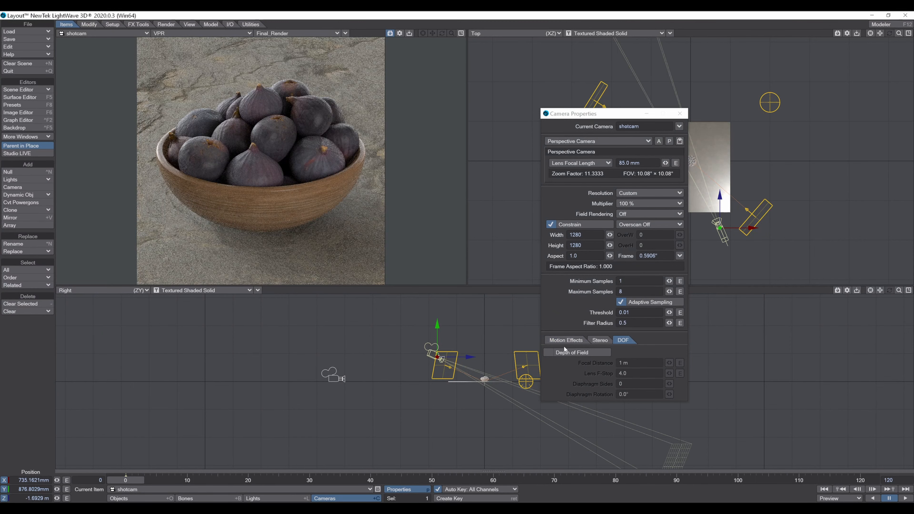
left_click(550, 353)
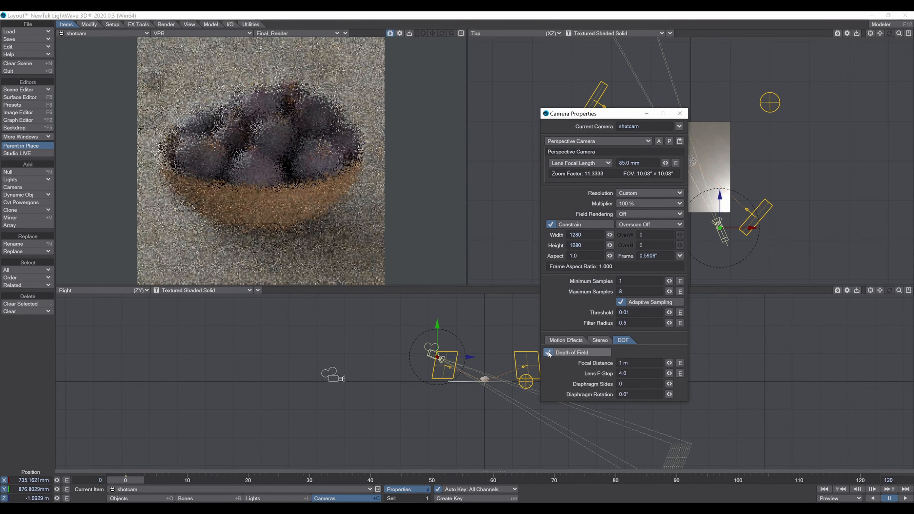
left_click_drag(607, 116, 425, 213)
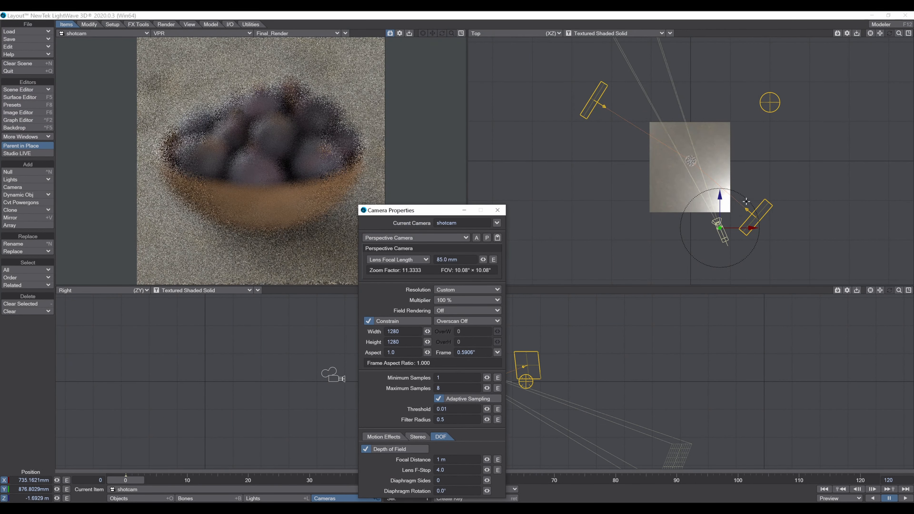
Increase shotcam's Focal Distance to about 1.83 m so the focus ring reaches the bowl, and close Camera Properties
scroll(710, 194, "up", 3)
scroll(733, 219, "up", 3)
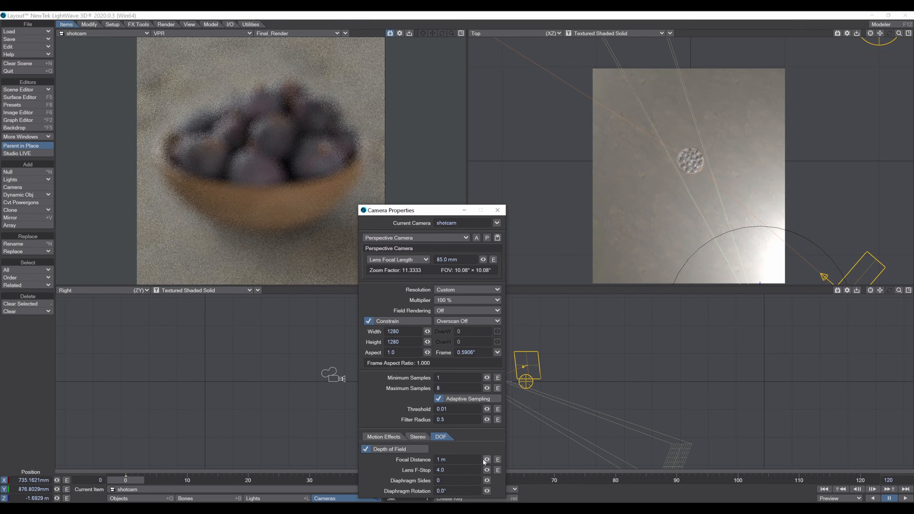
left_click_drag(487, 460, 523, 460)
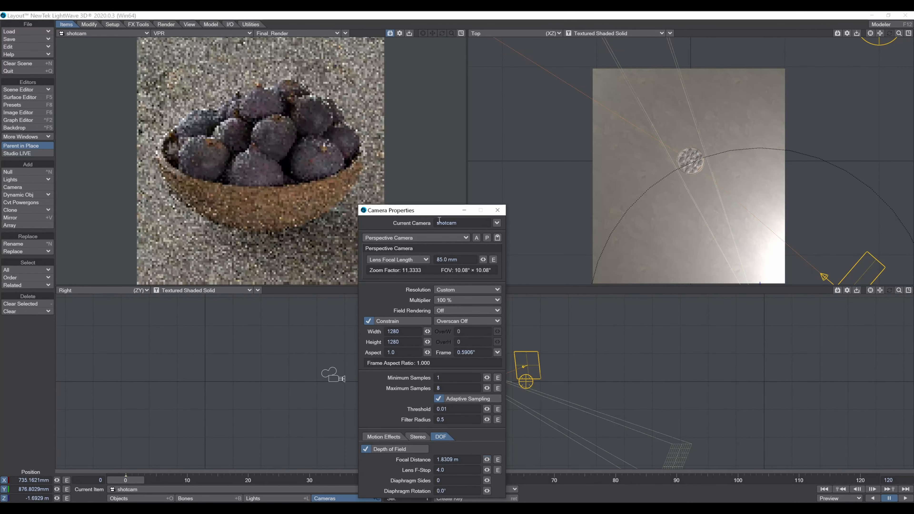
left_click_drag(432, 210, 533, 144)
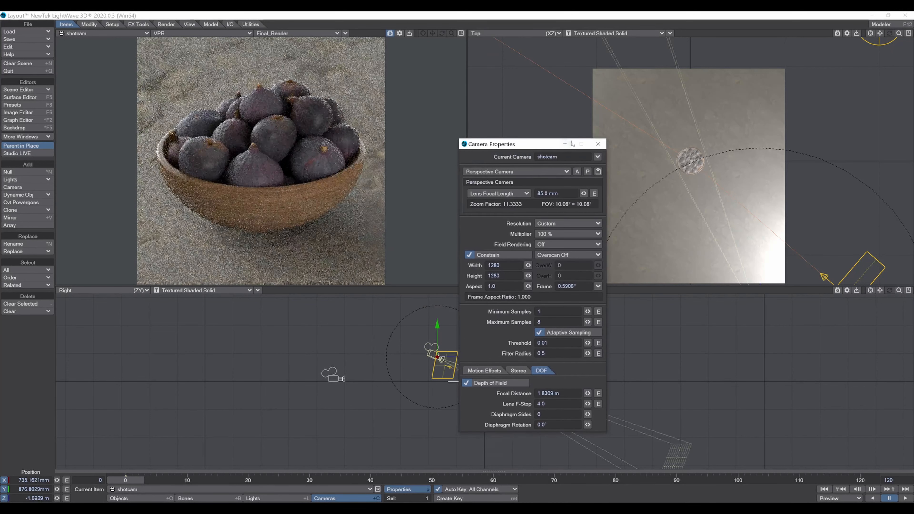
left_click(601, 144)
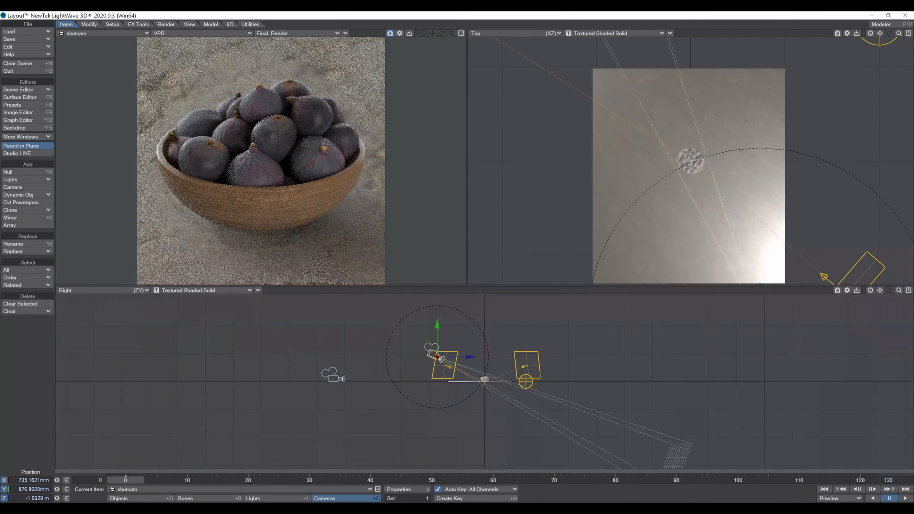
left_click(400, 490)
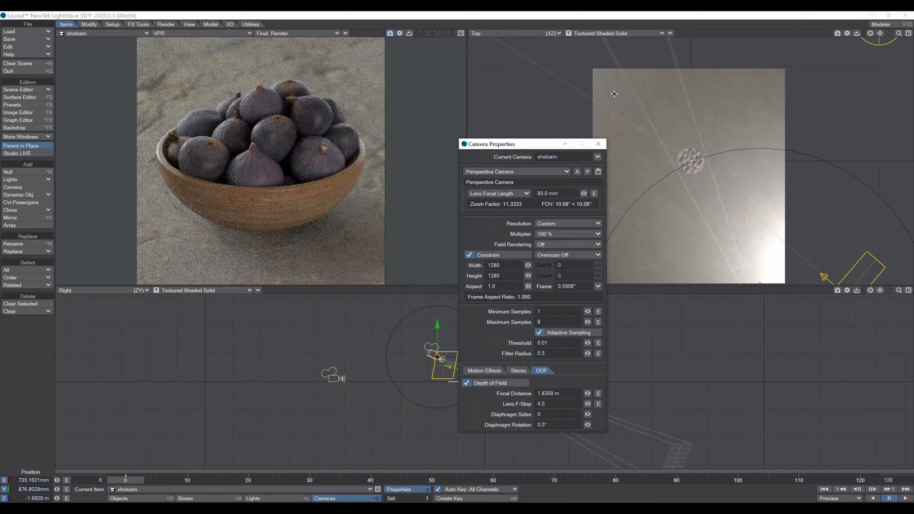
left_click(598, 143)
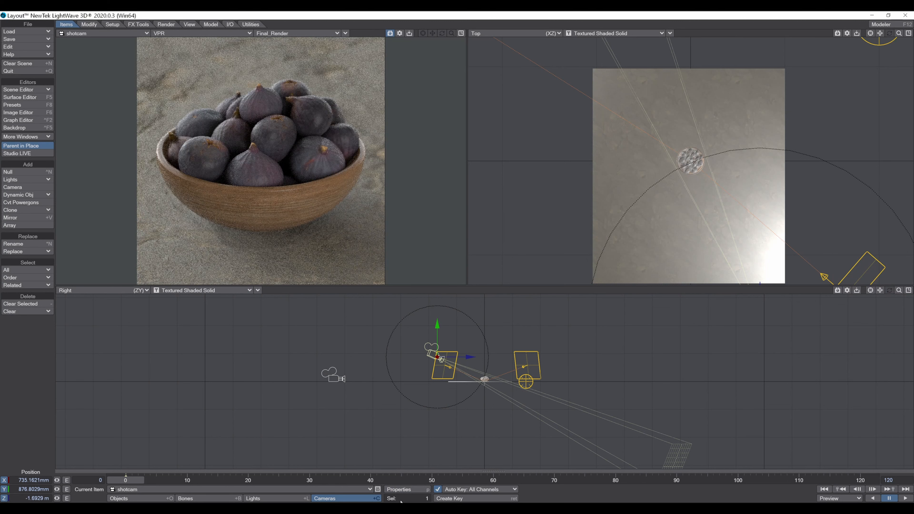
Set shotcam's Target Item to Target in its motion options and lower the camera to about 604 mm in Y
key("m")
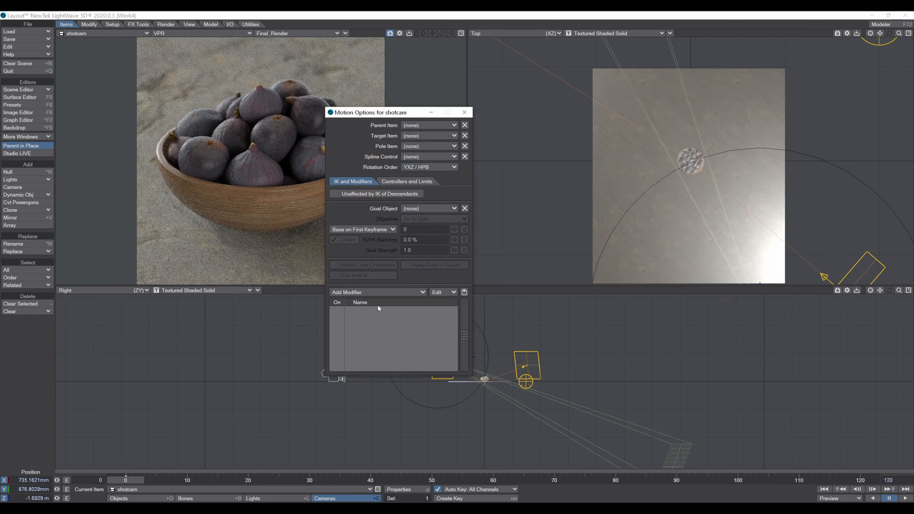
left_click(428, 136)
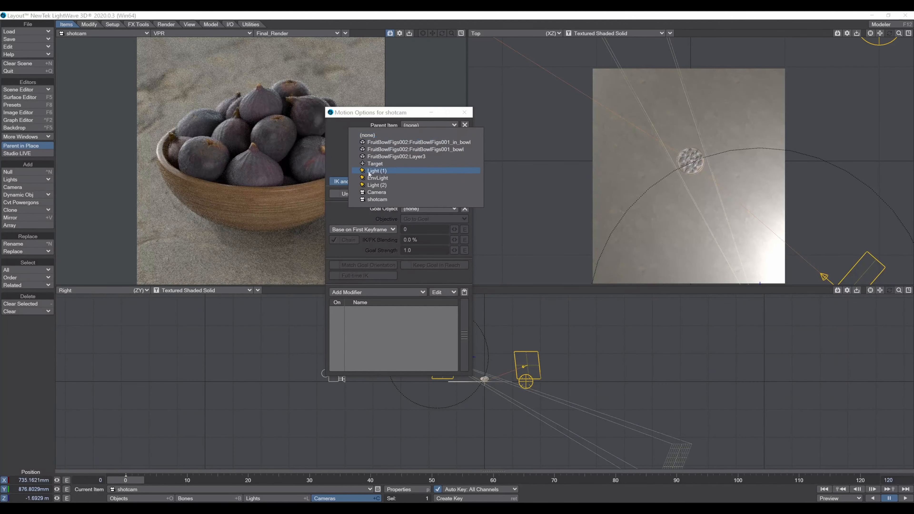
left_click(376, 164)
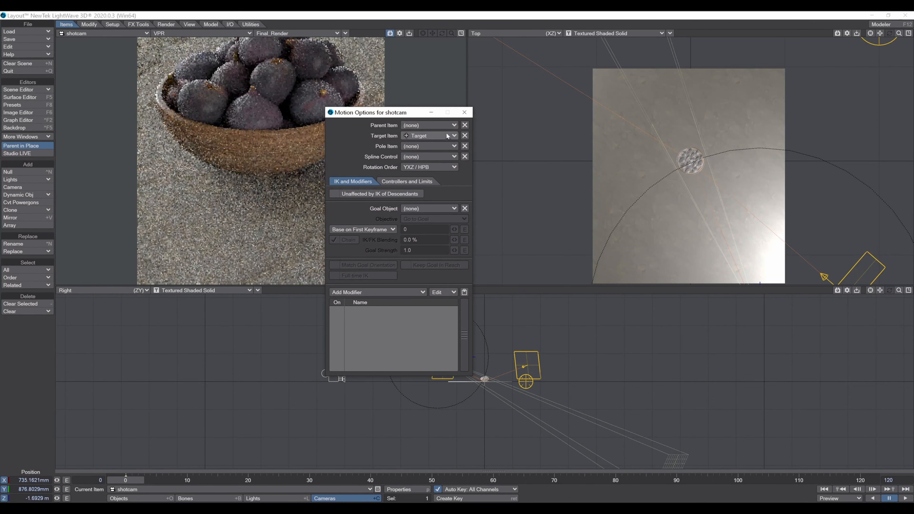
left_click(465, 113)
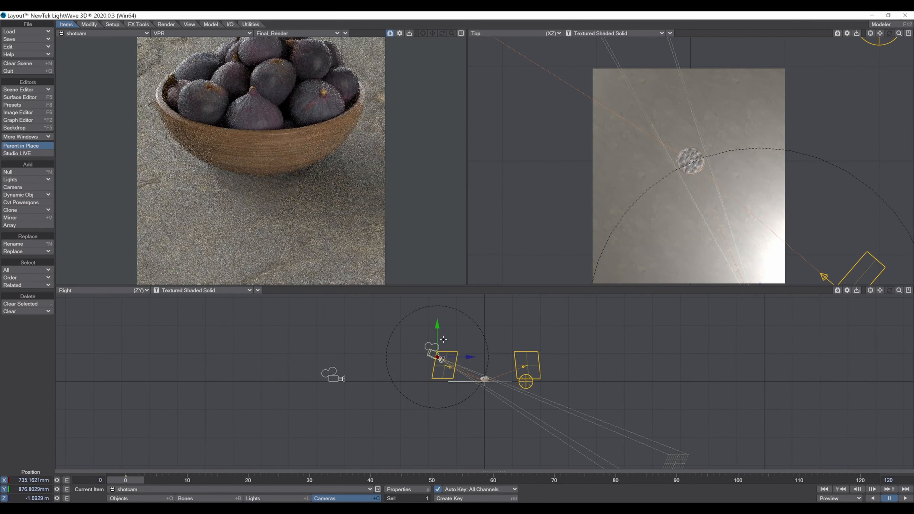
left_click_drag(436, 326, 438, 334)
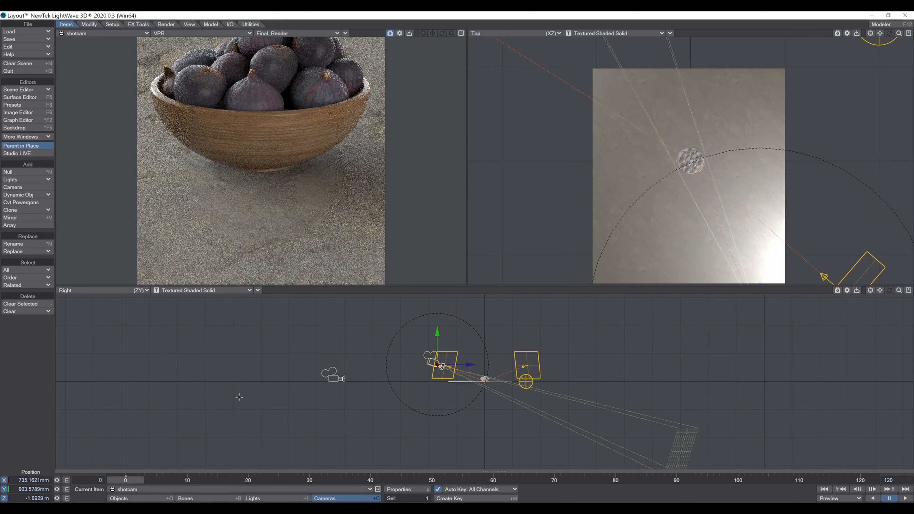
Select the Target null and raise it to about 96 mm in Y, level with the fig bowl
left_click(142, 499)
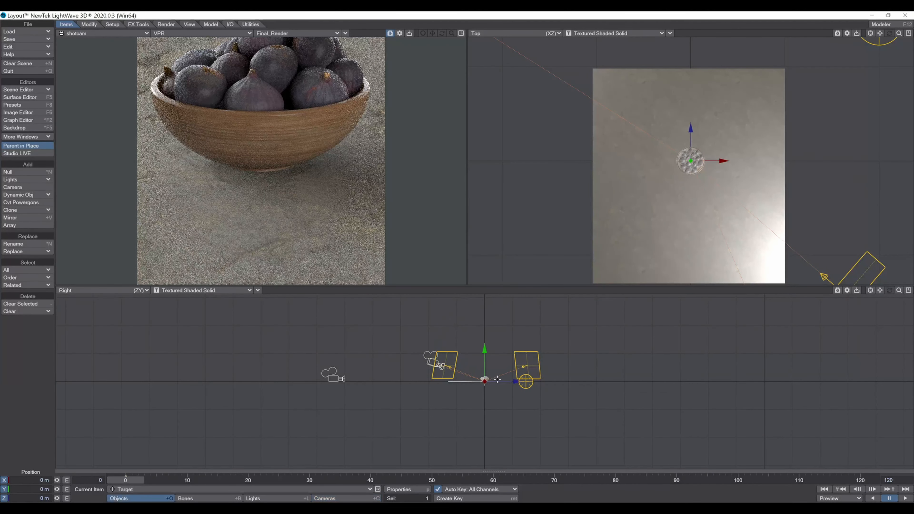
scroll(488, 397, "up", 6)
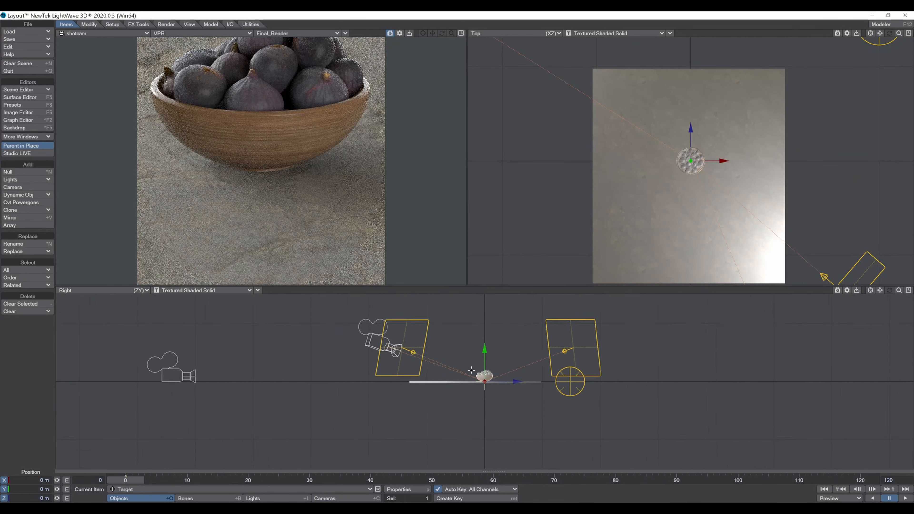
scroll(471, 371, "up", 5)
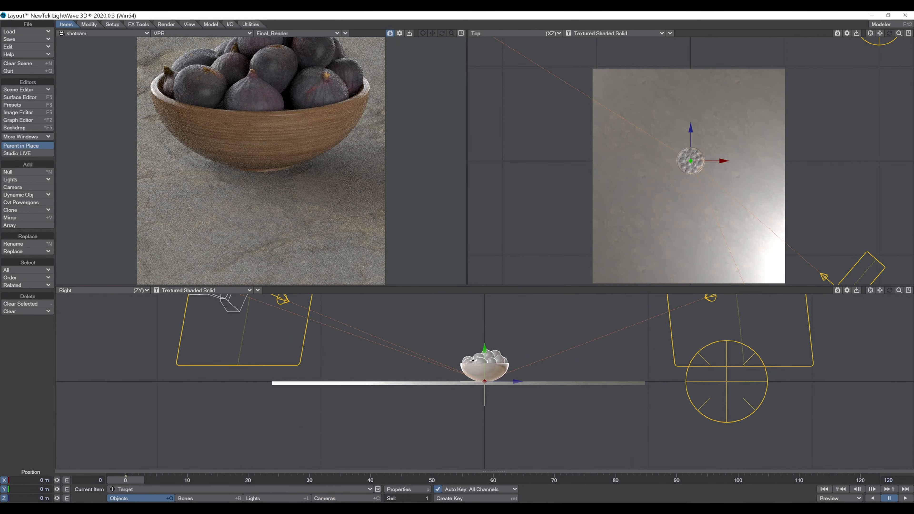
left_click_drag(485, 347, 484, 333)
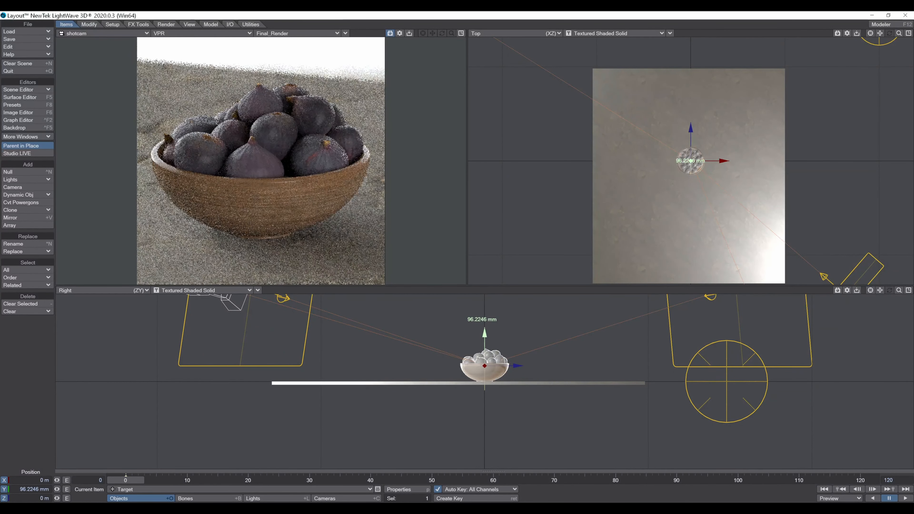
Select the floor object FruitBowlFigs002:Layer3, stretch it larger and move it to about 182 mm in Z
key("h")
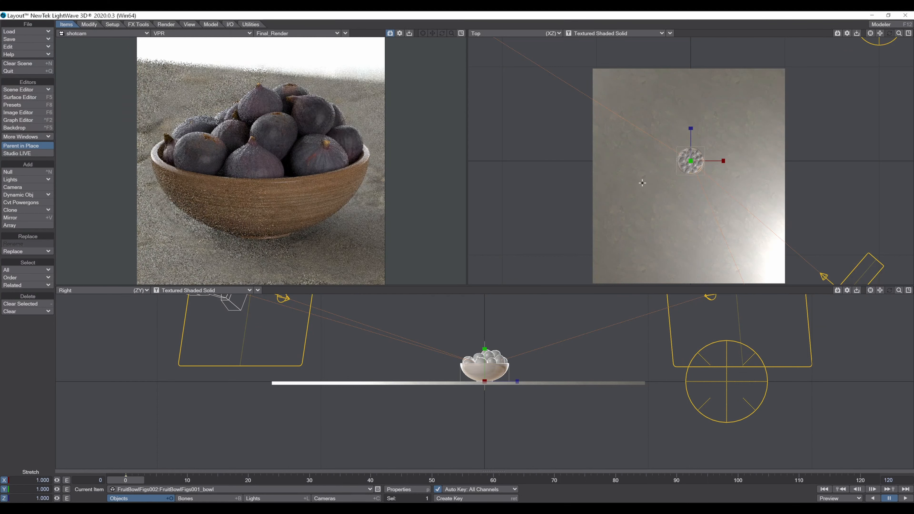
left_click(635, 183)
left_click(119, 490)
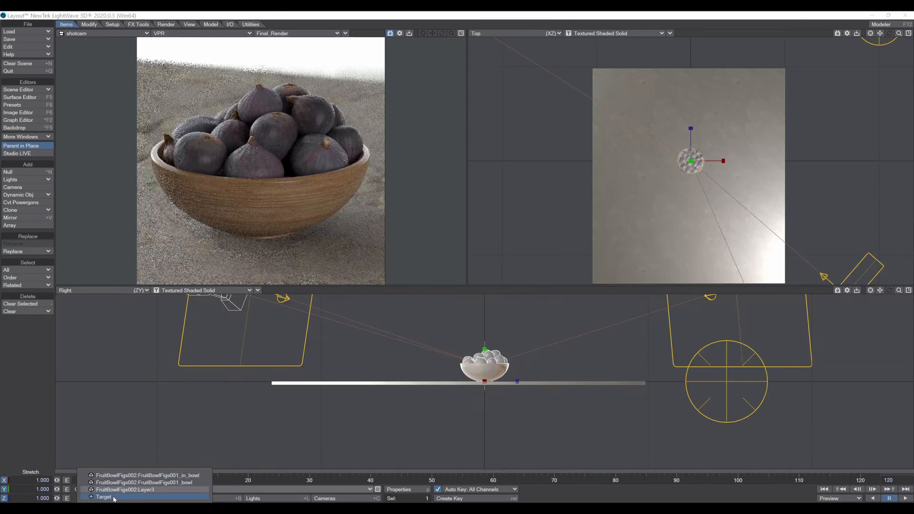
left_click(142, 490)
left_click_drag(691, 131, 691, 124)
left_click_drag(723, 161, 691, 111)
key("space")
key("y")
key("t")
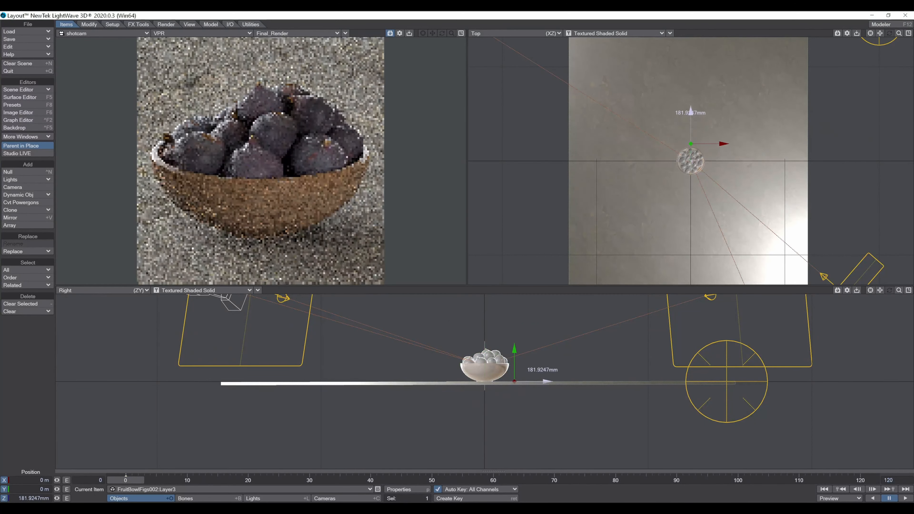
Set the floor object's pitch rotation to 0°
key("shift+h")
key("y")
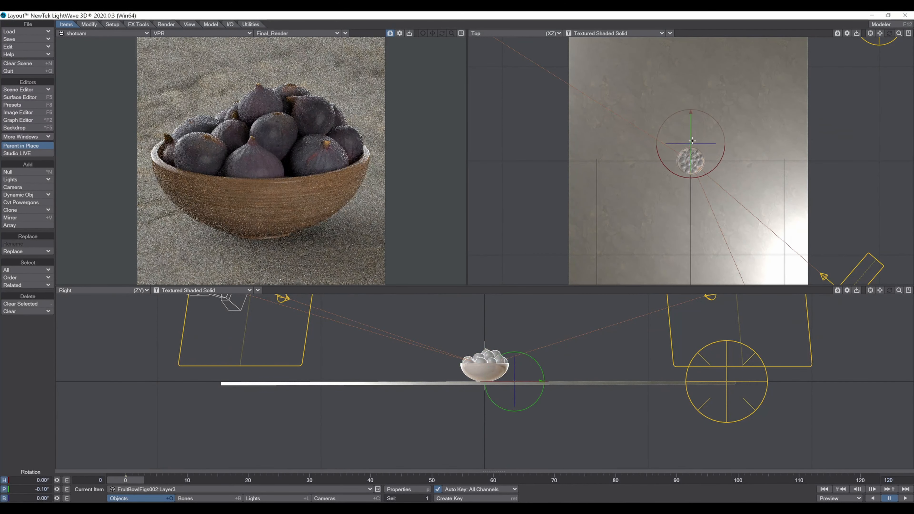
left_click(31, 489)
type("0")
key("Tab")
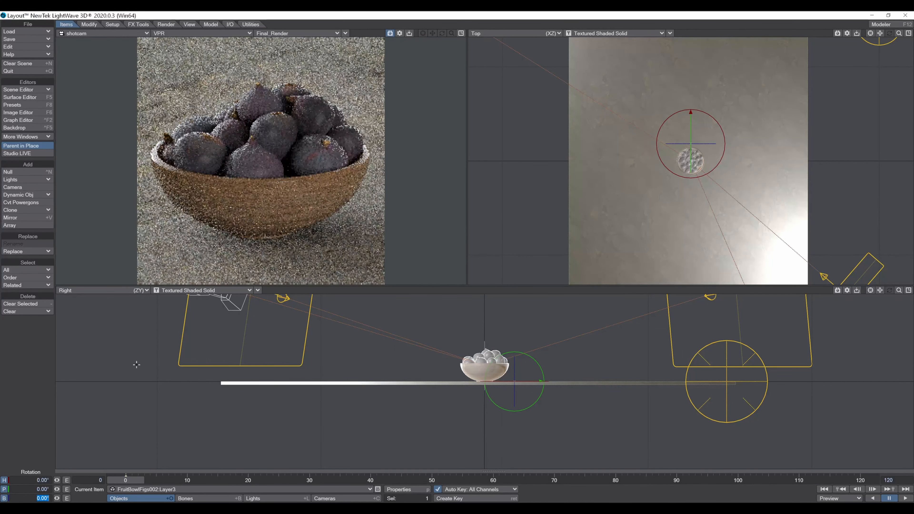
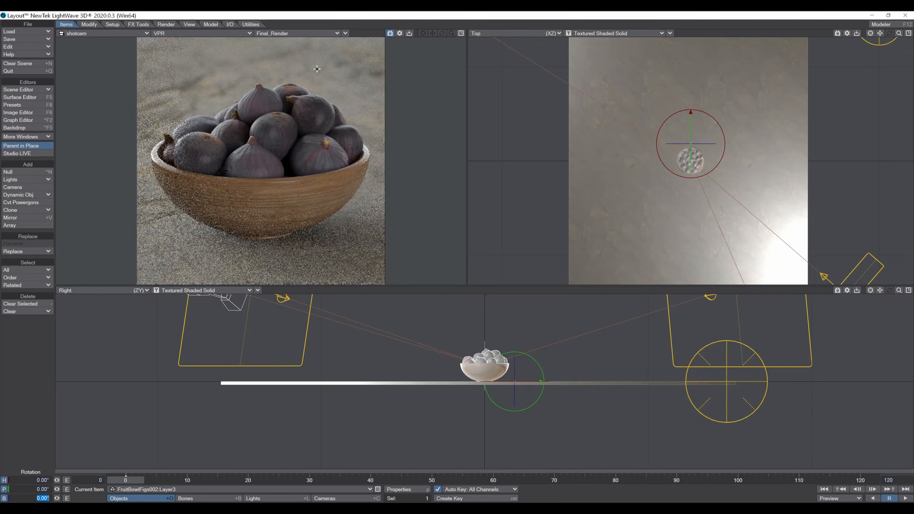
Set shotcam's Maximum Samples to 32 in Camera Properties and close the window
left_click(333, 500)
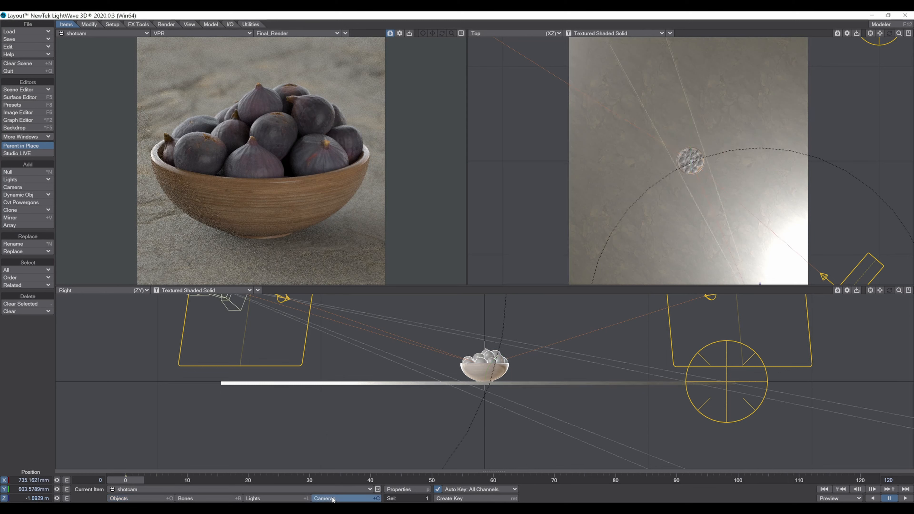
left_click(399, 490)
left_click_drag(517, 144, 521, 91)
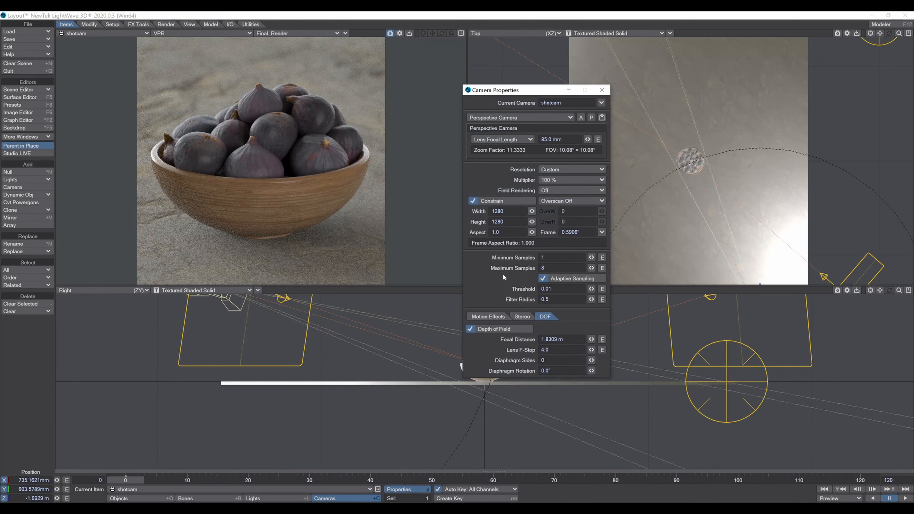
left_click(538, 268)
type("32")
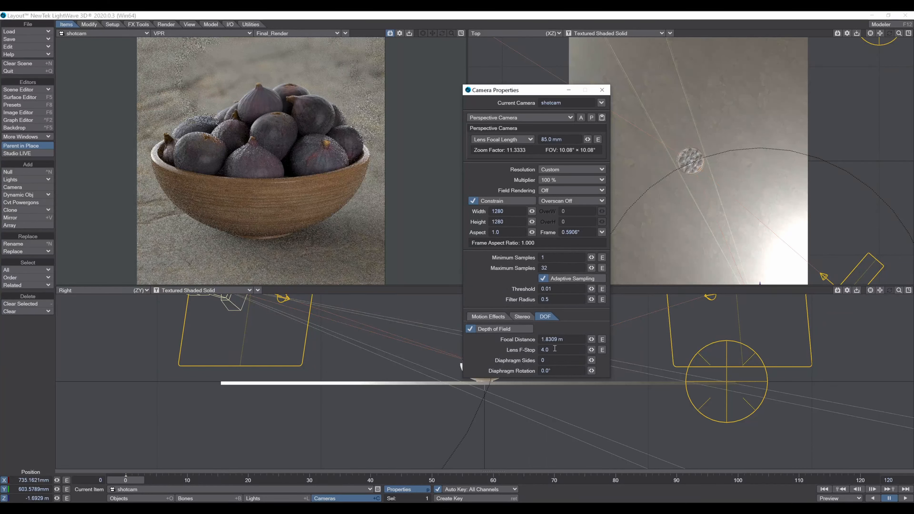
left_click(602, 90)
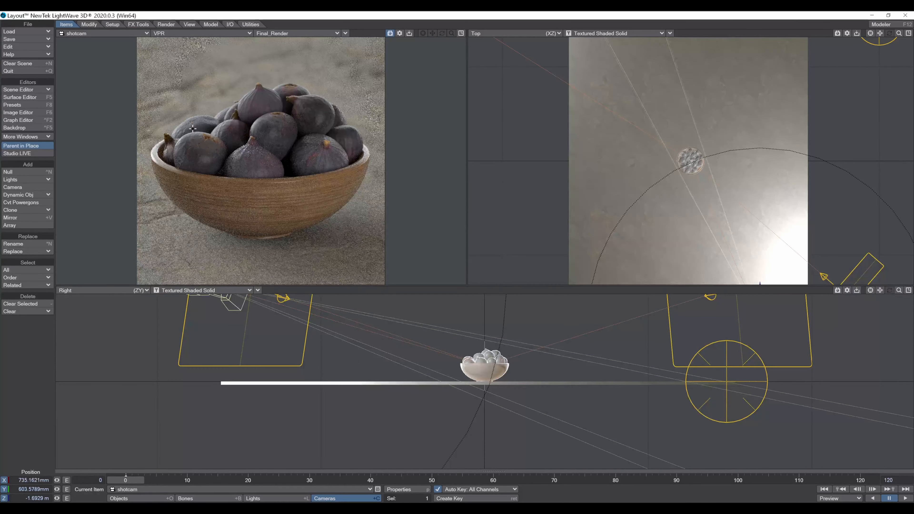
Select area light Light (1), set its Samples to 16 and close its properties
scroll(628, 171, "down", 3)
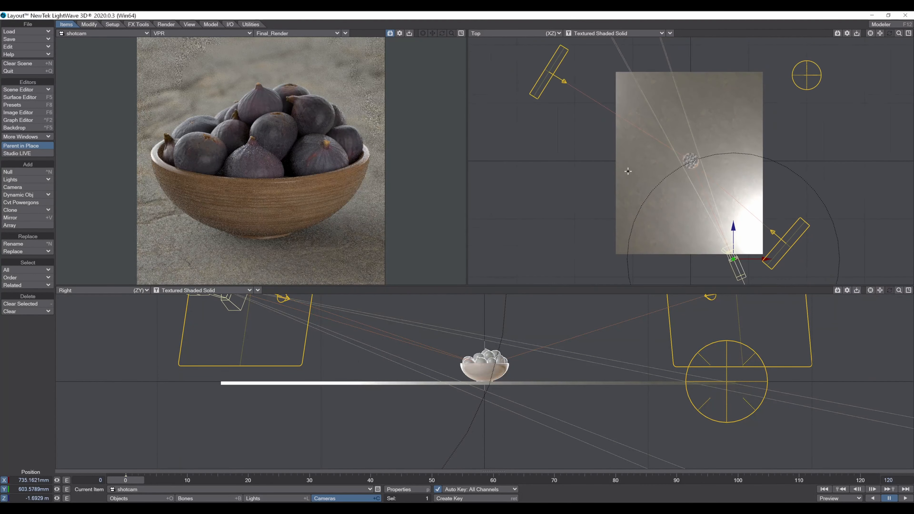
left_click(549, 76)
left_click(416, 488)
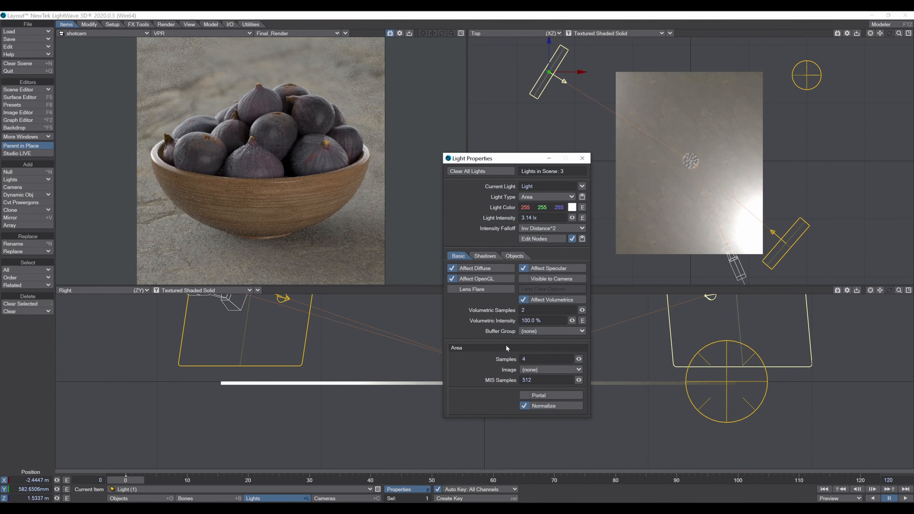
left_click(535, 358)
type("16")
key("Return")
left_click(583, 158)
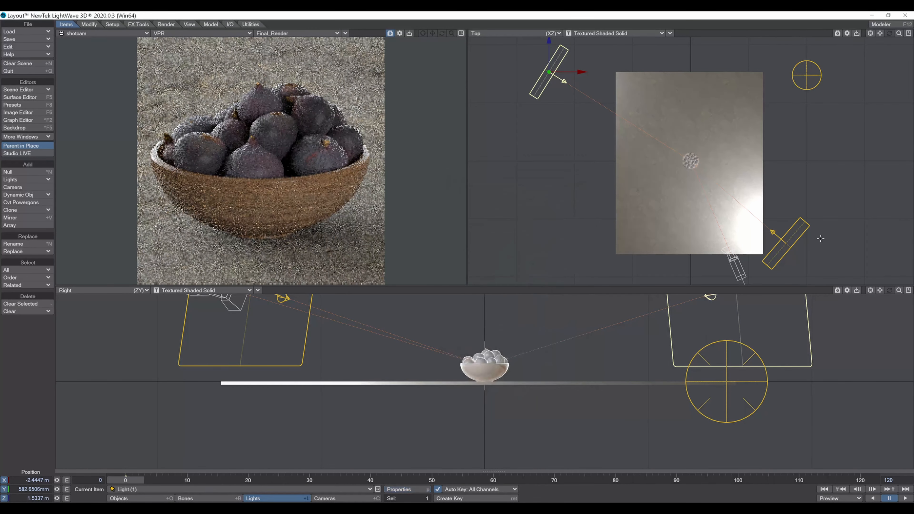
Select area light Light (2), set its Samples to 16 and close its properties
left_click(794, 241)
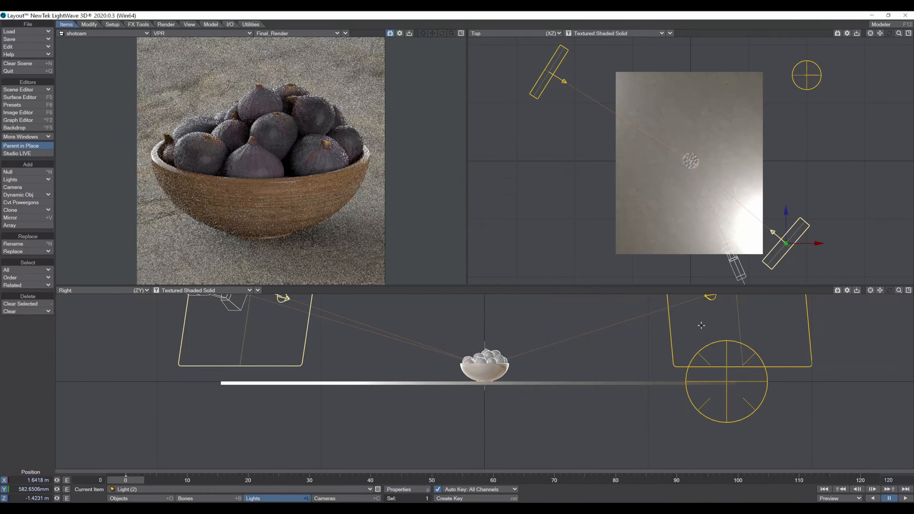
left_click(403, 492)
left_click_drag(535, 359, 504, 365)
type("16")
key("Tab")
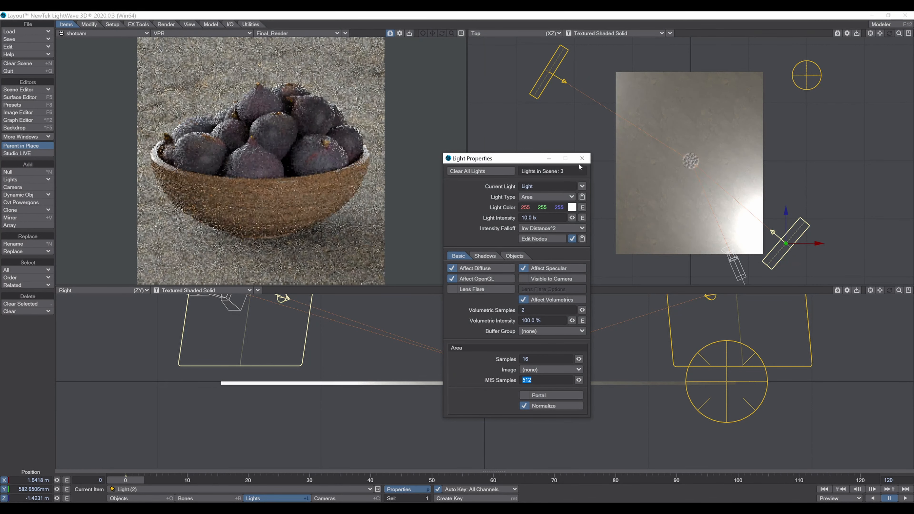
left_click(582, 158)
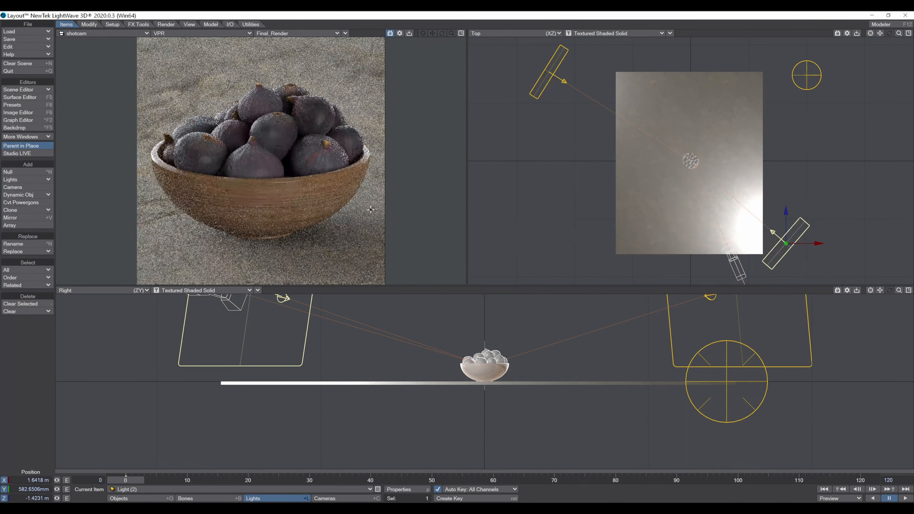
Select EnvLight, set its environment Samples to 16 and close its properties
left_click(792, 69)
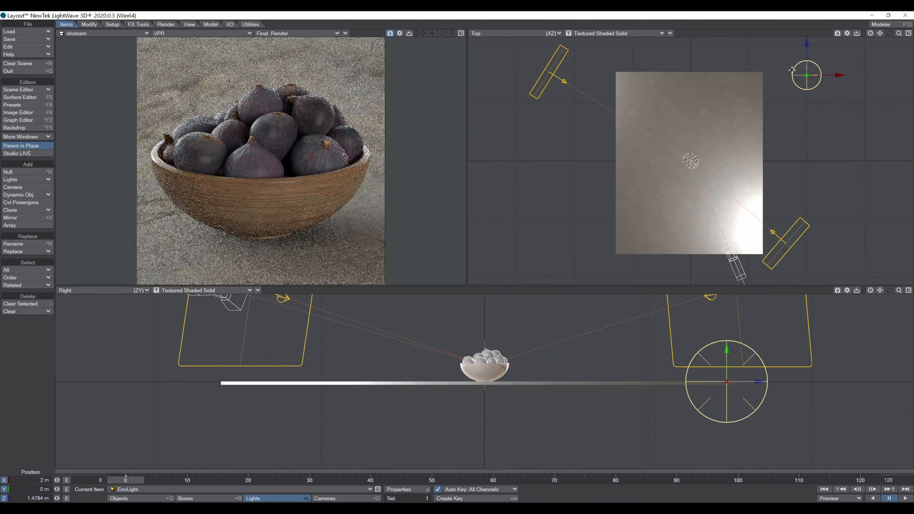
left_click(406, 489)
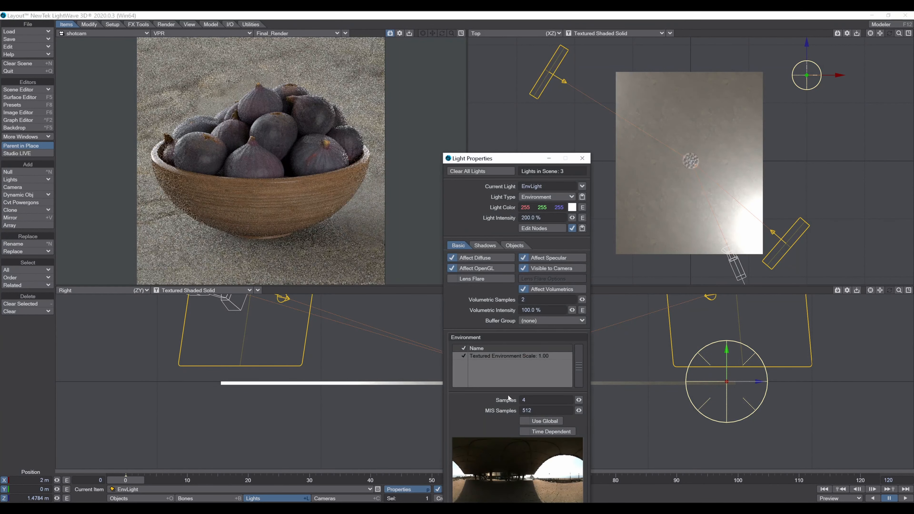
left_click(531, 400)
type("16")
key("Tab")
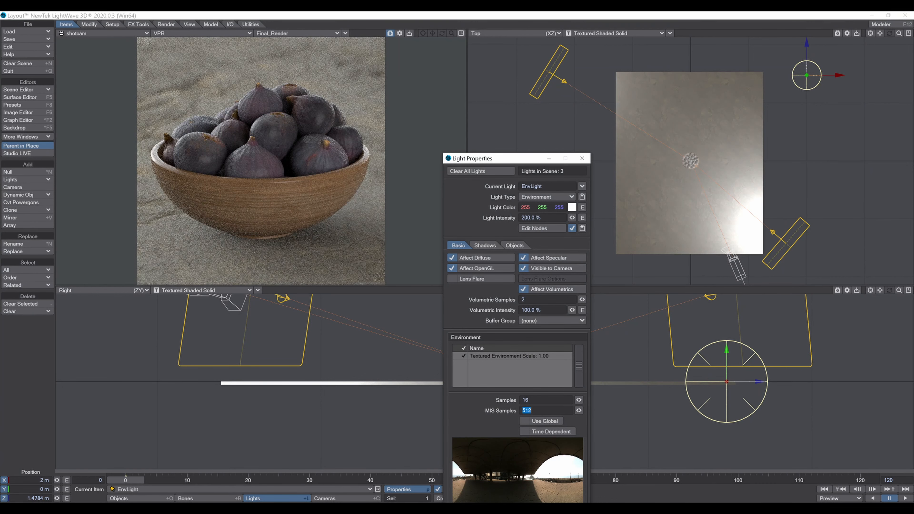
left_click(583, 158)
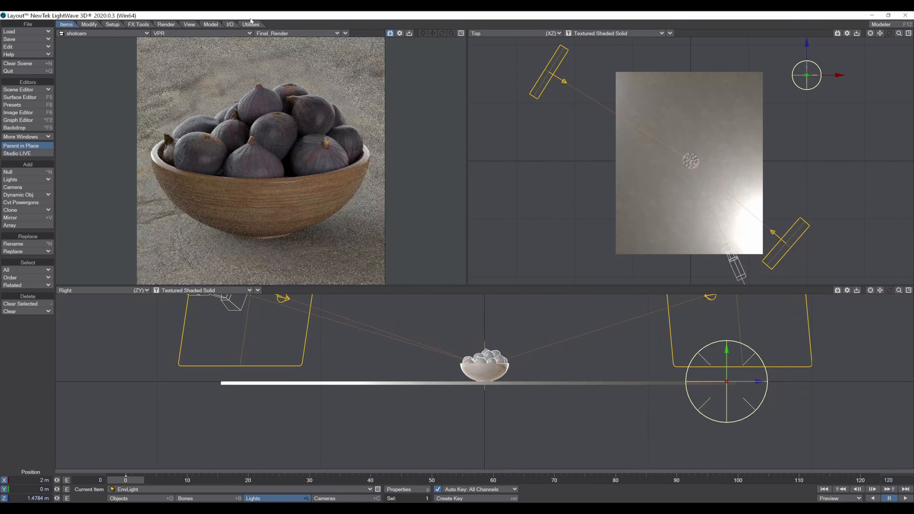
Open Render Properties and enable secondary global illumination
left_click(166, 24)
left_click(23, 172)
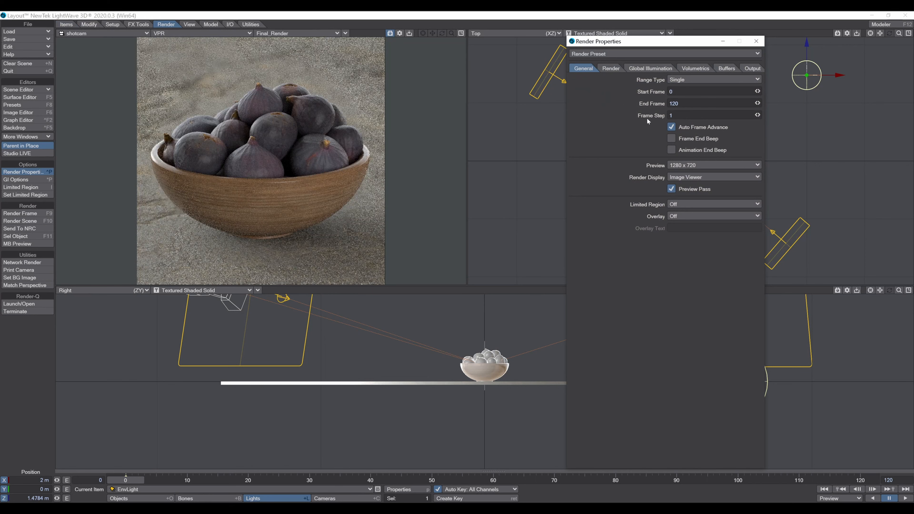
left_click(636, 69)
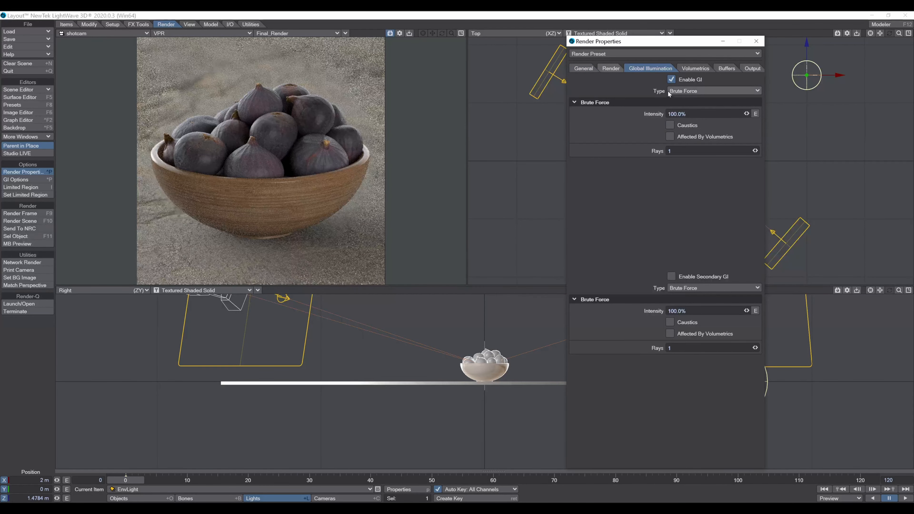
left_click(673, 276)
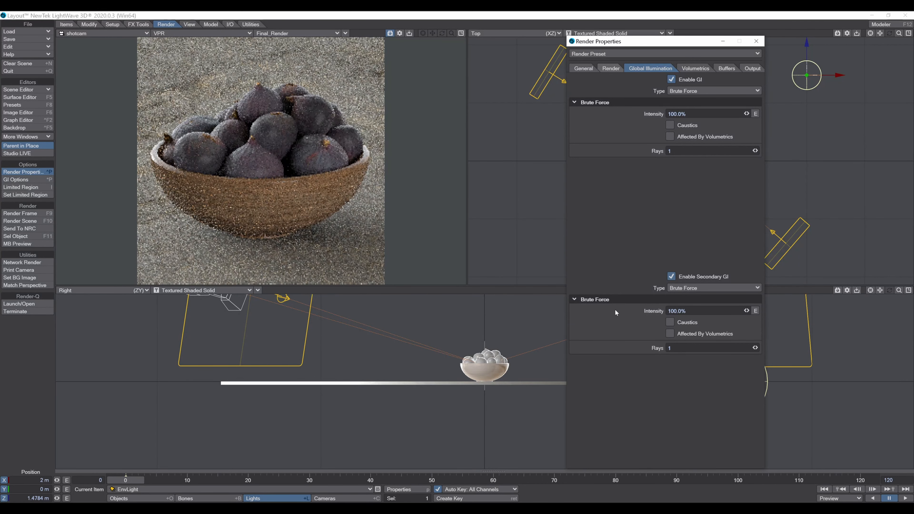
Set the renderer's Subsurface Scattering Samples and Reflection Samples to 3, and close Render Properties
left_click(608, 68)
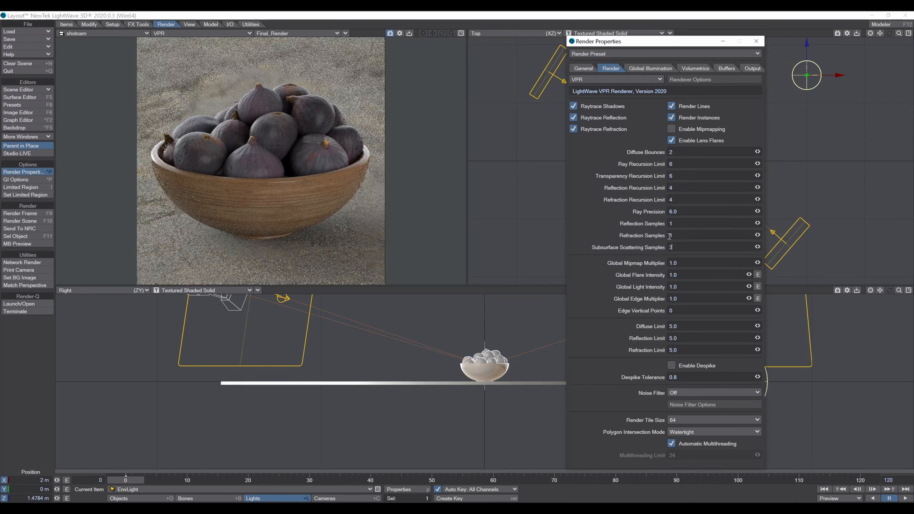
left_click_drag(681, 224, 665, 227)
type("3")
key("Tab")
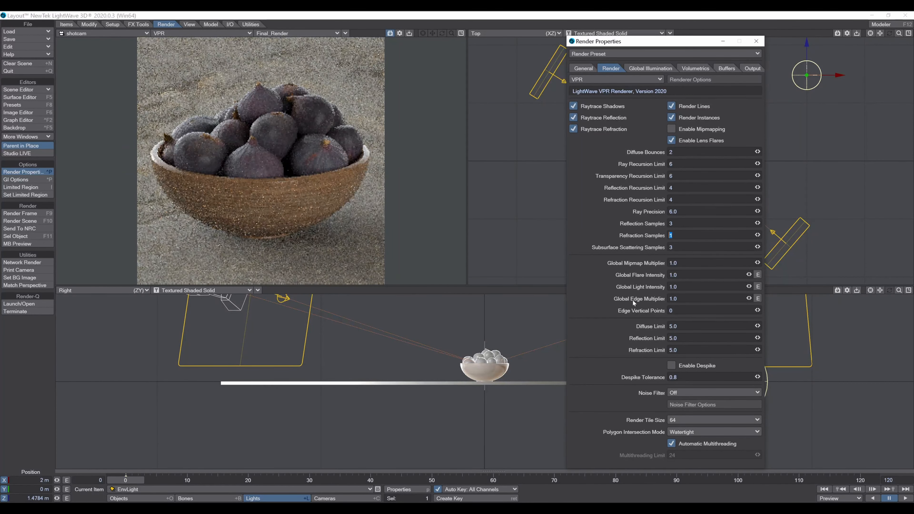
left_click(756, 41)
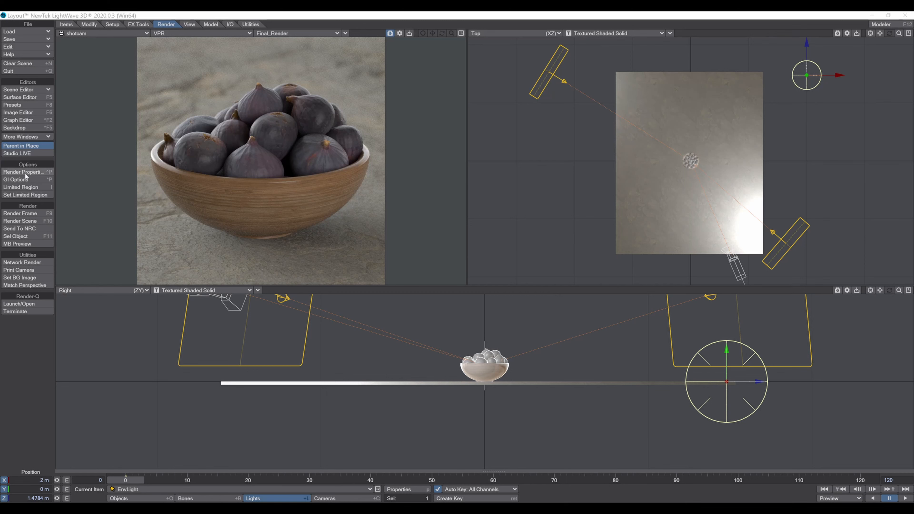
Reopen Render Properties, set the Noise Filter to On - GPU and close the window
left_click(11, 173)
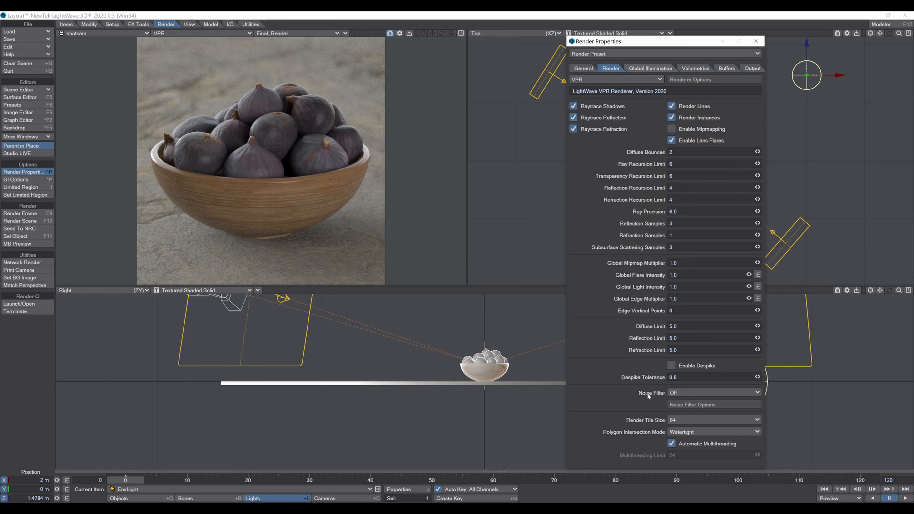
left_click(675, 392)
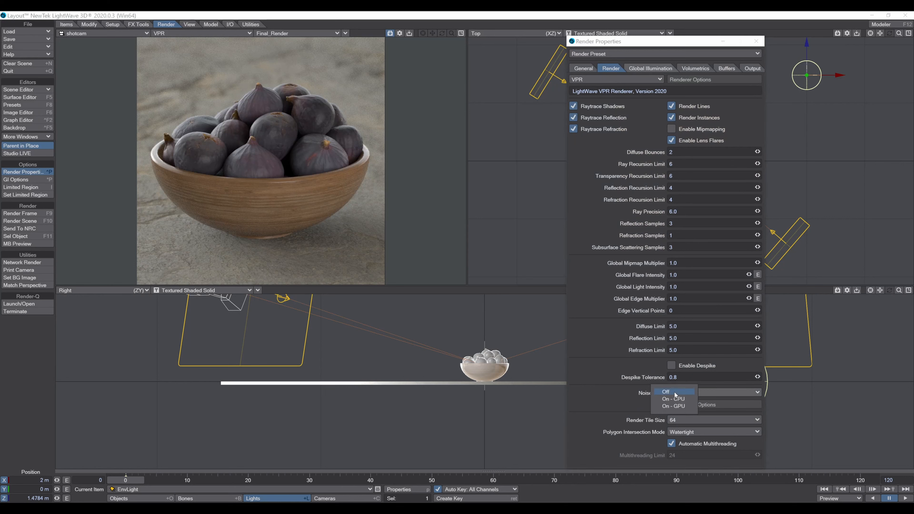
left_click(670, 407)
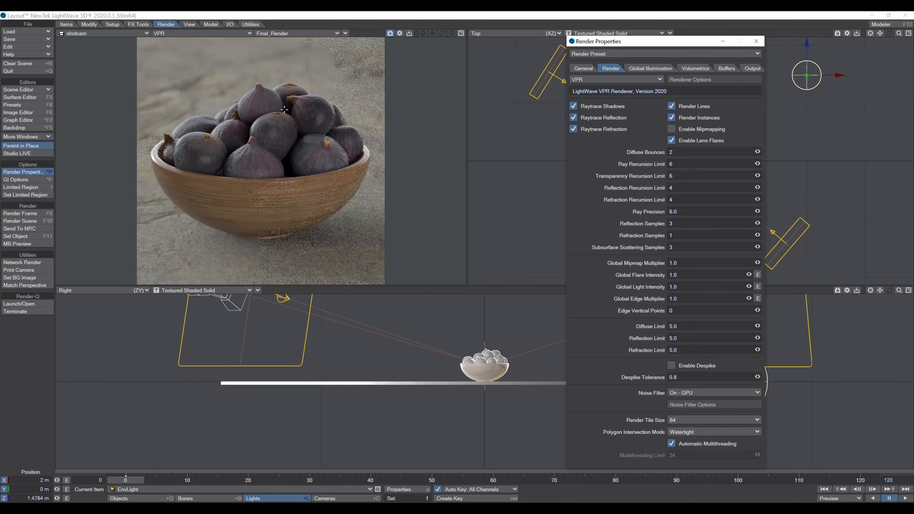
left_click(756, 41)
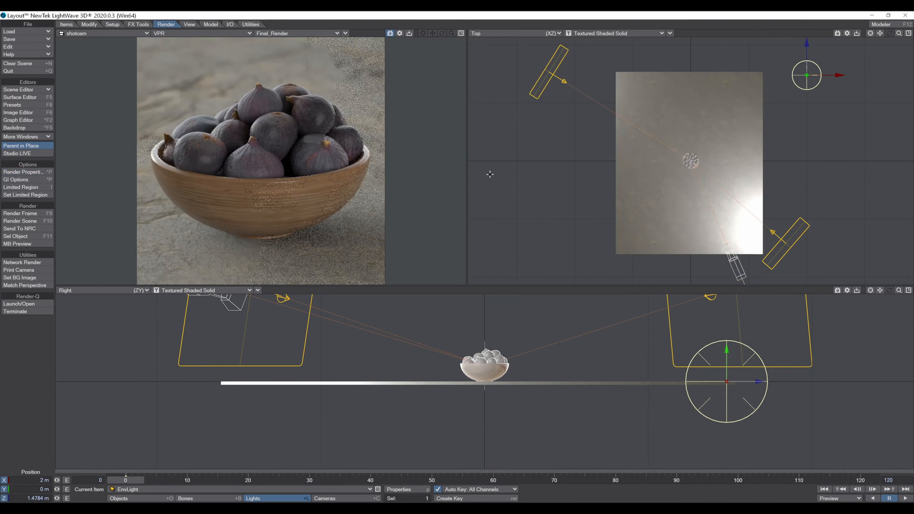